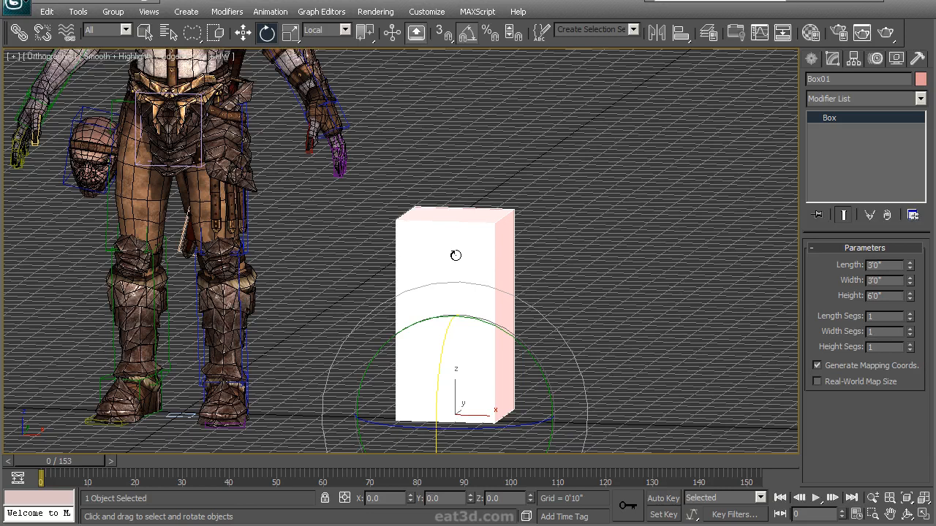
Step: Examine the character's size next to the reference box from several viewing angles
{"action": "middle_click_drag", "start_coordinate": [441, 330], "coordinate": [448, 345]}
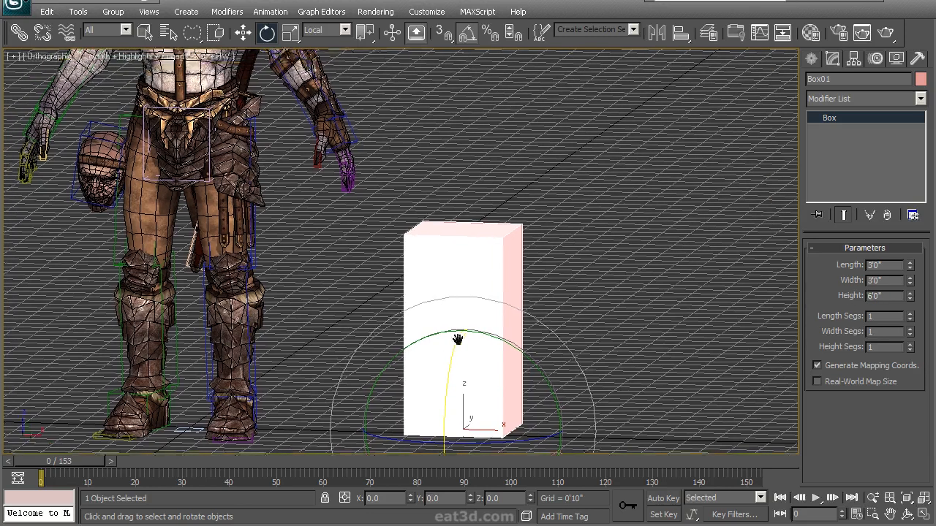
{"action": "scroll", "coordinate": [448, 345], "scroll_direction": "down", "scroll_amount": 3}
{"action": "key", "text": "ctrl+r"}
{"action": "left_click_drag", "start_coordinate": [432, 295], "coordinate": [439, 291]}
{"action": "middle_click_drag", "start_coordinate": [428, 253], "coordinate": [413, 313]}
{"action": "scroll", "coordinate": [413, 314], "scroll_direction": "down", "scroll_amount": 2}
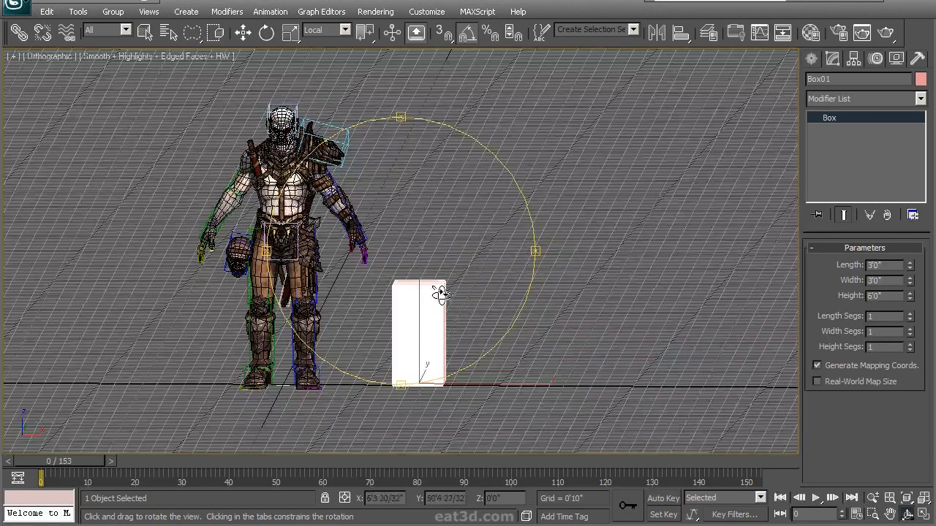
{"action": "mouse_move", "coordinate": [457, 293]}
{"action": "left_mouse_down"}
{"action": "mouse_move", "coordinate": [430, 303]}
{"action": "mouse_move", "coordinate": [437, 289]}
{"action": "mouse_move", "coordinate": [422, 289]}
{"action": "mouse_move", "coordinate": [443, 307]}
{"action": "mouse_move", "coordinate": [418, 313]}
{"action": "mouse_move", "coordinate": [295, 309]}
{"action": "mouse_move", "coordinate": [461, 307]}
{"action": "left_mouse_up"}
{"action": "left_click_drag", "start_coordinate": [381, 290], "coordinate": [415, 293]}
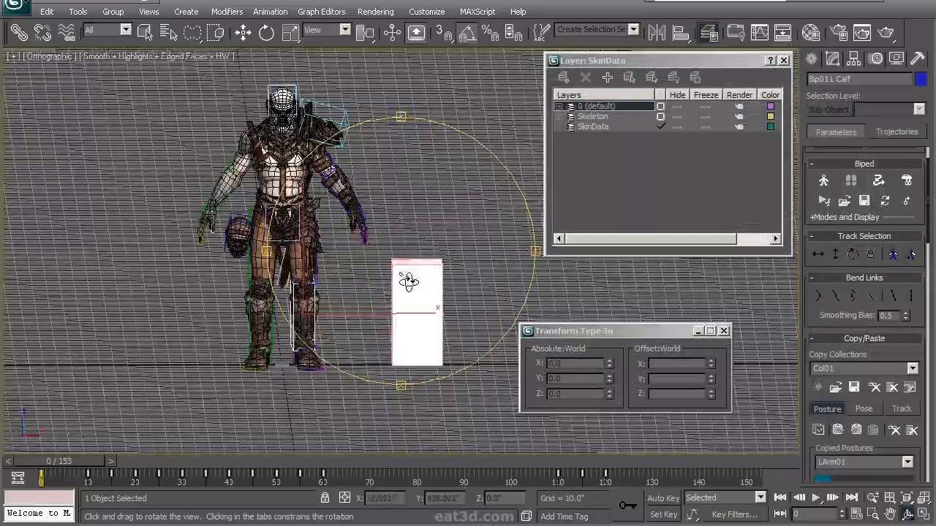
Step: Select all of the character's meshes and skeleton bones with the uniform Scale tool active
{"action": "mouse_move", "coordinate": [409, 278]}
{"action": "left_mouse_down"}
{"action": "mouse_move", "coordinate": [419, 313]}
{"action": "mouse_move", "coordinate": [397, 287]}
{"action": "left_mouse_up"}
{"action": "key", "text": "r"}
{"action": "mouse_move", "coordinate": [361, 84]}
{"action": "left_mouse_down"}
{"action": "mouse_move", "coordinate": [217, 411]}
{"action": "mouse_move", "coordinate": [420, 375]}
{"action": "mouse_move", "coordinate": [369, 84]}
{"action": "left_mouse_up"}
{"action": "middle_click_drag", "start_coordinate": [234, 75], "coordinate": [231, 88]}
{"action": "middle_click_drag", "start_coordinate": [457, 185], "coordinate": [451, 191]}
{"action": "key", "text": "ctrl+r"}
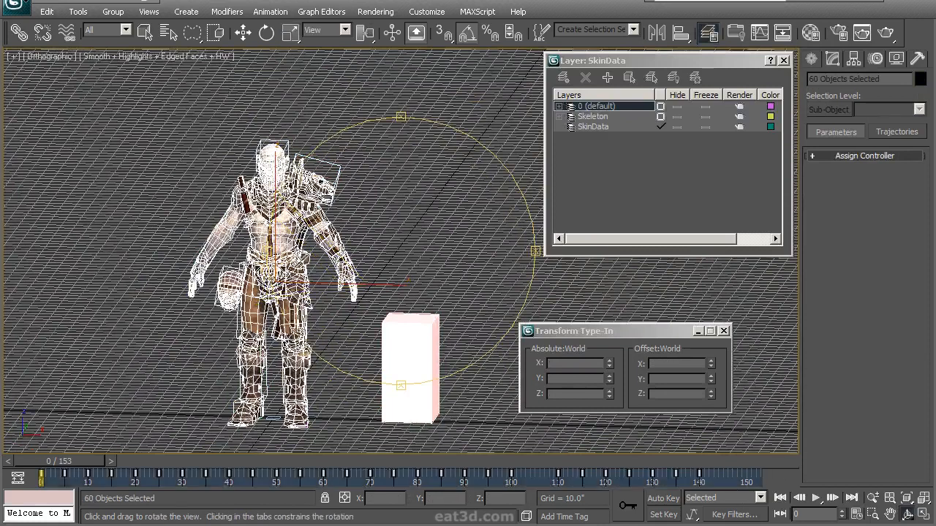
{"action": "middle_click_drag", "start_coordinate": [378, 268], "coordinate": [379, 275]}
{"action": "key", "text": "r"}
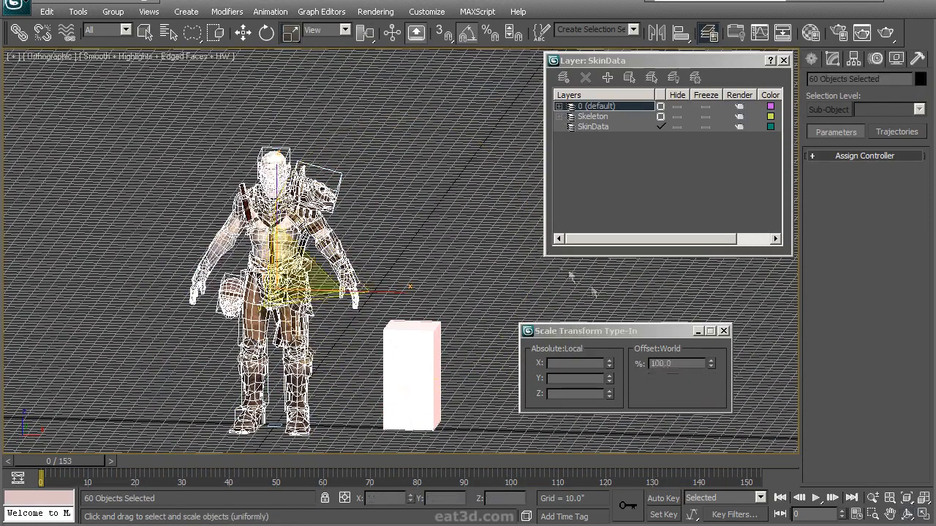
{"action": "left_click", "coordinate": [379, 275]}
Step: Select the biped's left hand bone and turn on Figure Mode for the skeleton
{"action": "left_click", "coordinate": [323, 246]}
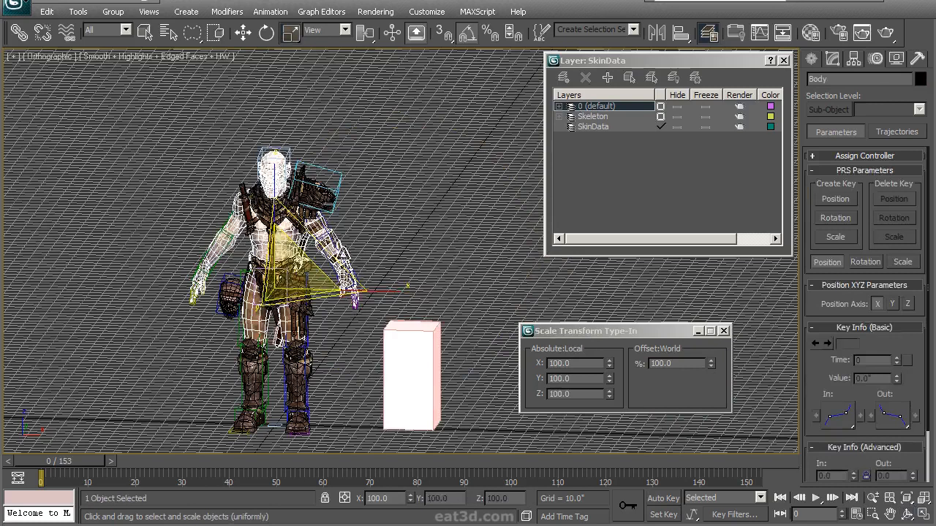
{"action": "left_click", "coordinate": [351, 286]}
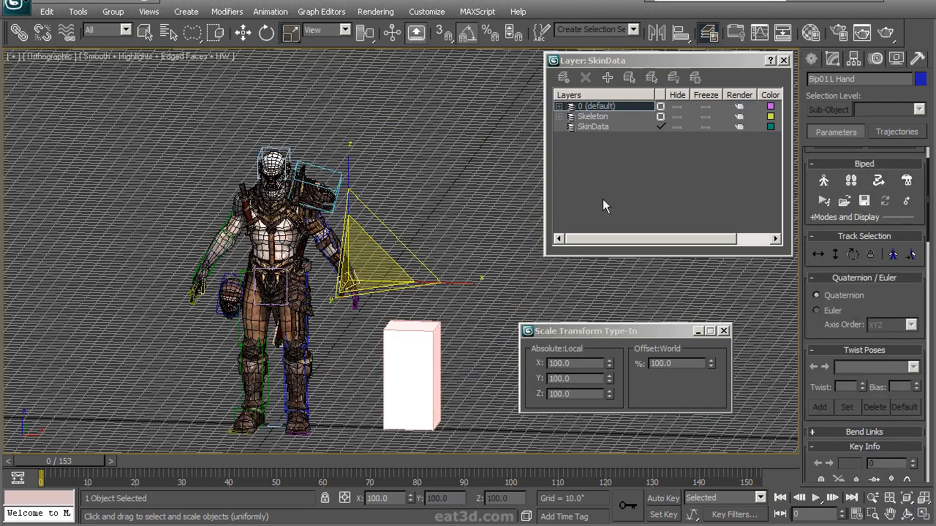
{"action": "scroll", "coordinate": [366, 417], "scroll_direction": "up", "scroll_amount": 4}
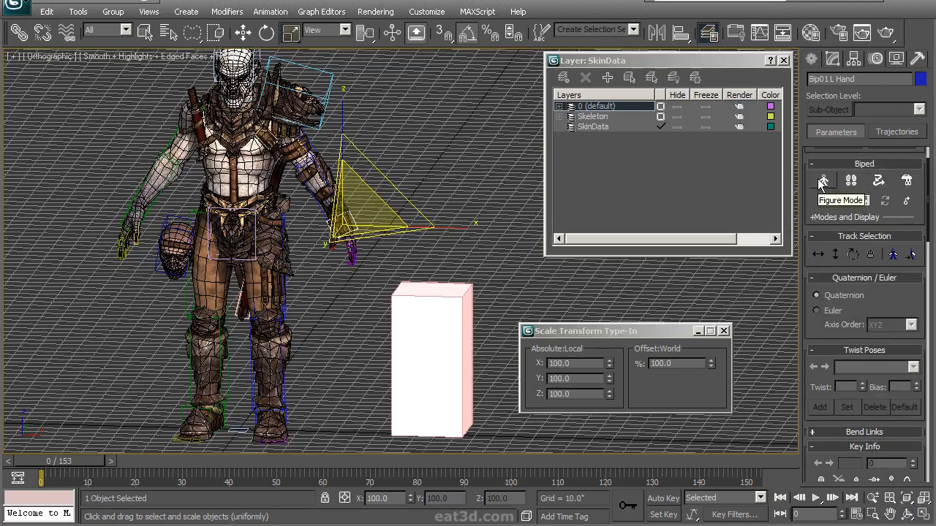
{"action": "left_click", "coordinate": [818, 178]}
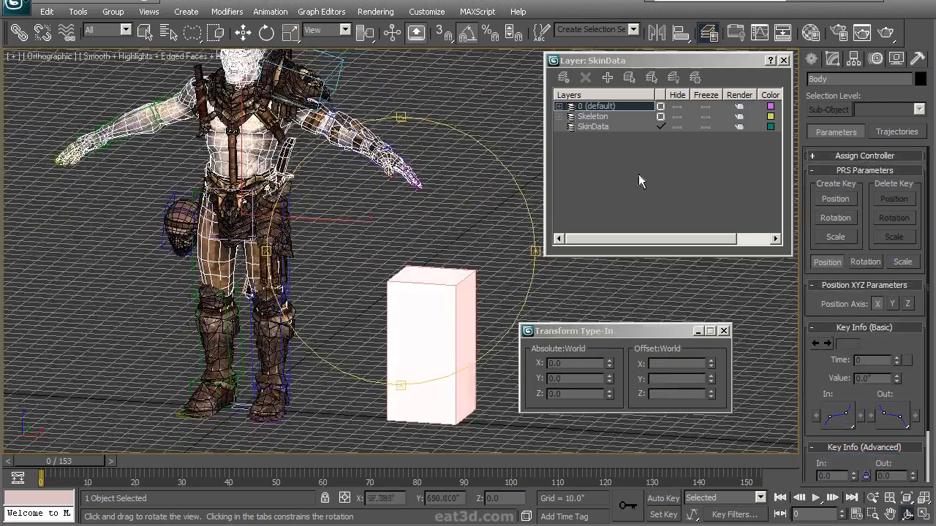
Step: Open the SkinUtilities utility for the selected Body mesh
{"action": "left_click_drag", "start_coordinate": [465, 175], "coordinate": [390, 241]}
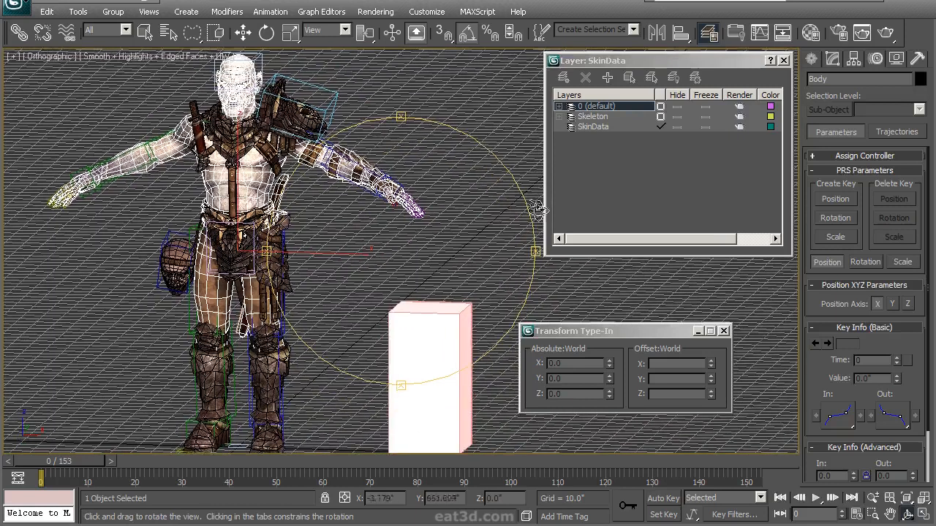
{"action": "left_click", "coordinate": [908, 59]}
{"action": "left_click", "coordinate": [865, 206]}
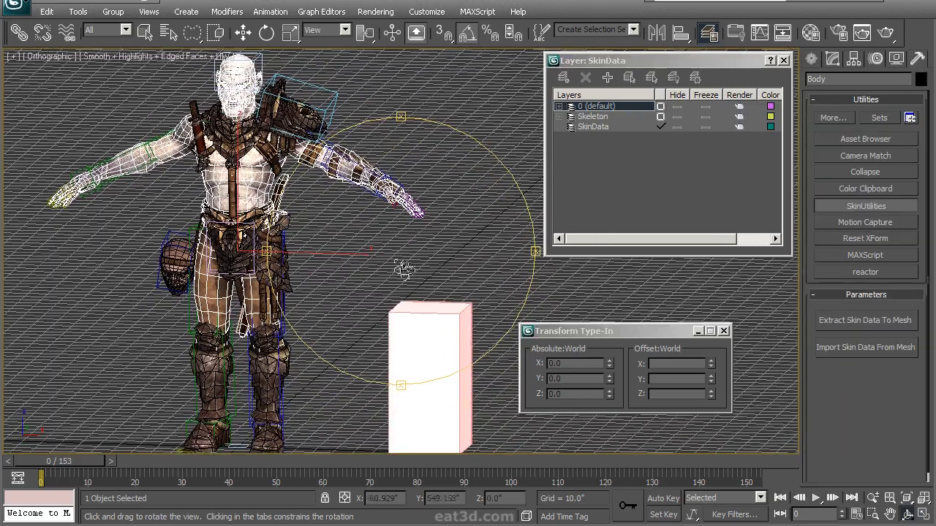
{"action": "middle_click_drag", "start_coordinate": [497, 278], "coordinate": [518, 256]}
{"action": "left_click", "coordinate": [857, 209]}
{"action": "left_click", "coordinate": [867, 210]}
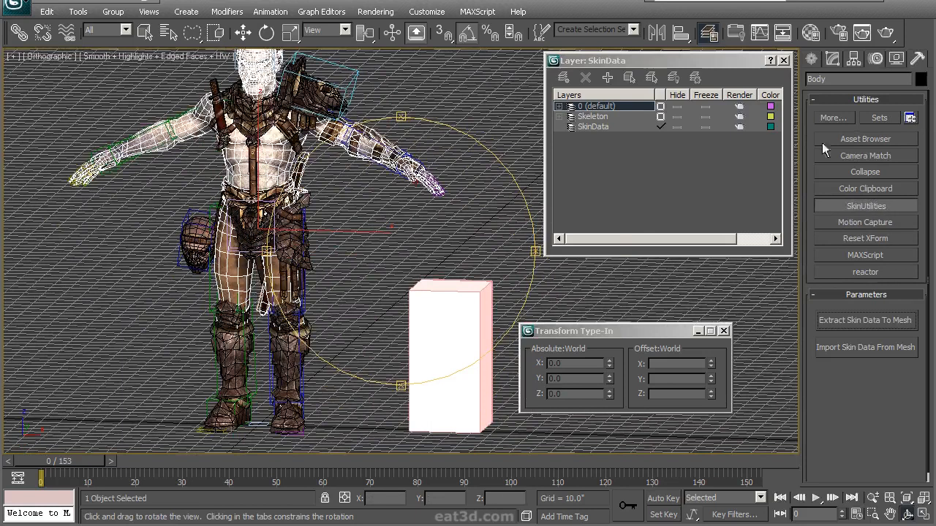
Step: Assign SkinUtilities to a button in the Utilities button set and accept the configuration
{"action": "left_click", "coordinate": [890, 119]}
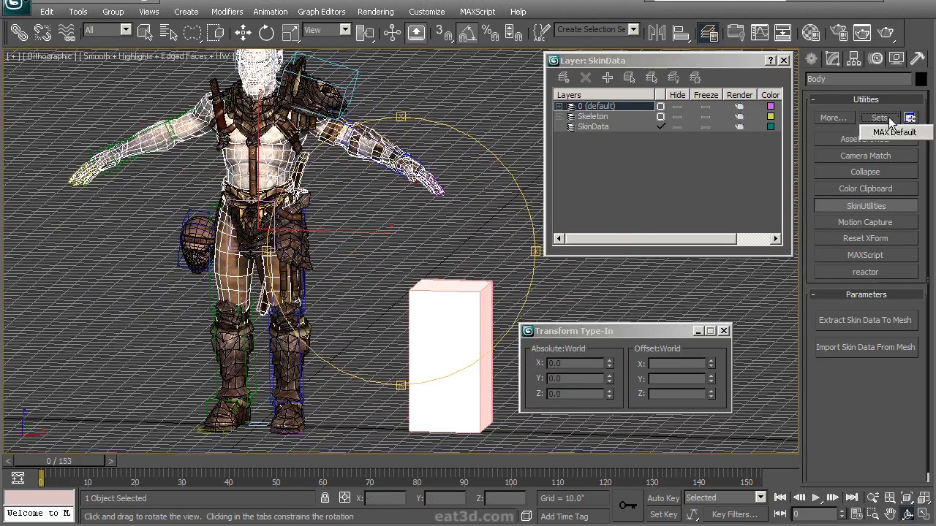
{"action": "left_click", "coordinate": [911, 119]}
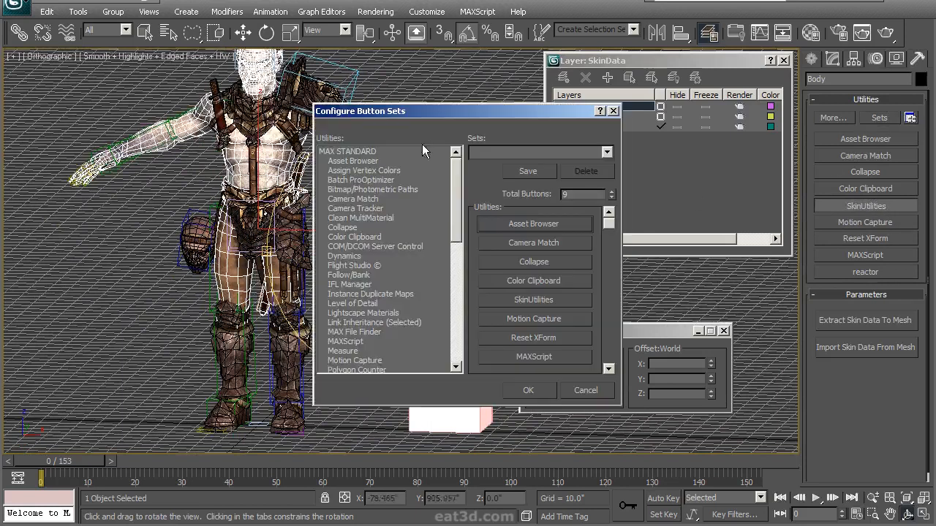
{"action": "left_click_drag", "start_coordinate": [454, 167], "coordinate": [440, 296]}
{"action": "left_click_drag", "start_coordinate": [354, 304], "coordinate": [535, 302]}
{"action": "left_click", "coordinate": [538, 391]}
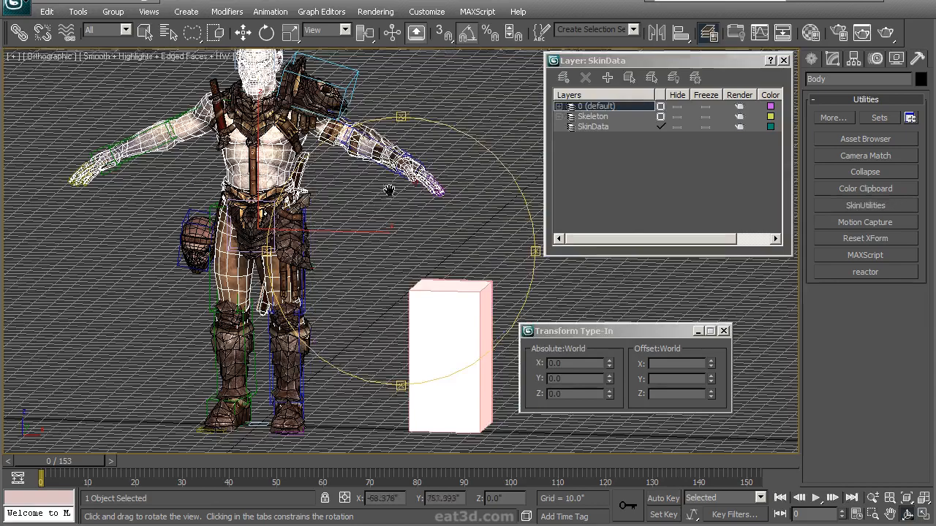
Step: Reopen SkinUtilities for the Body mesh and highlight the SkinData layer
{"action": "middle_click_drag", "start_coordinate": [389, 187], "coordinate": [334, 241]}
{"action": "left_click", "coordinate": [858, 209]}
{"action": "middle_click_drag", "start_coordinate": [271, 252], "coordinate": [334, 208]}
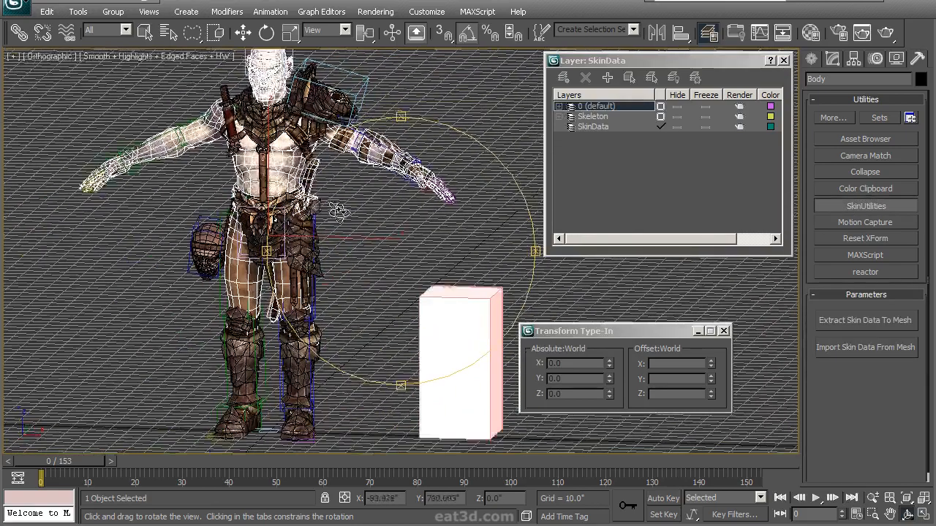
{"action": "left_click_drag", "start_coordinate": [355, 208], "coordinate": [376, 201]}
{"action": "middle_click_drag", "start_coordinate": [419, 180], "coordinate": [446, 226]}
{"action": "left_click_drag", "start_coordinate": [445, 225], "coordinate": [449, 215]}
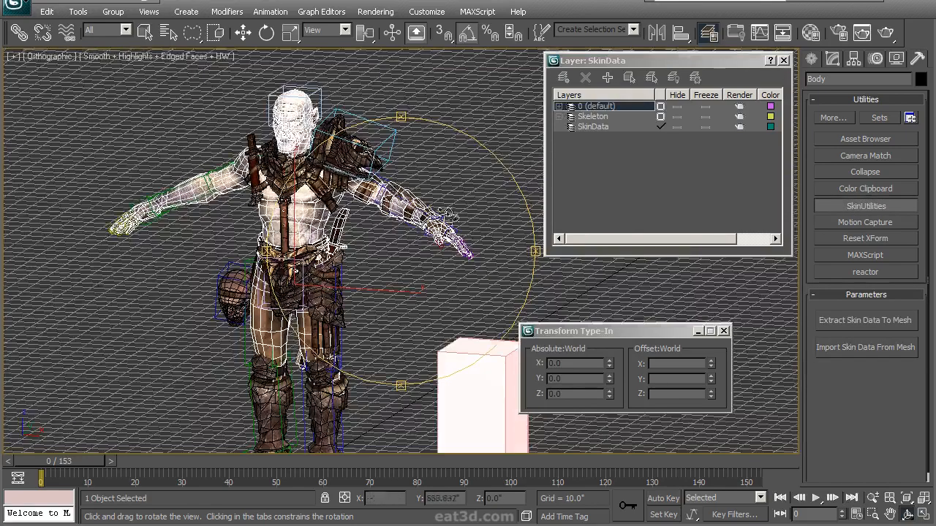
{"action": "scroll", "coordinate": [472, 178], "scroll_direction": "up", "scroll_amount": 2}
{"action": "left_click", "coordinate": [595, 128]}
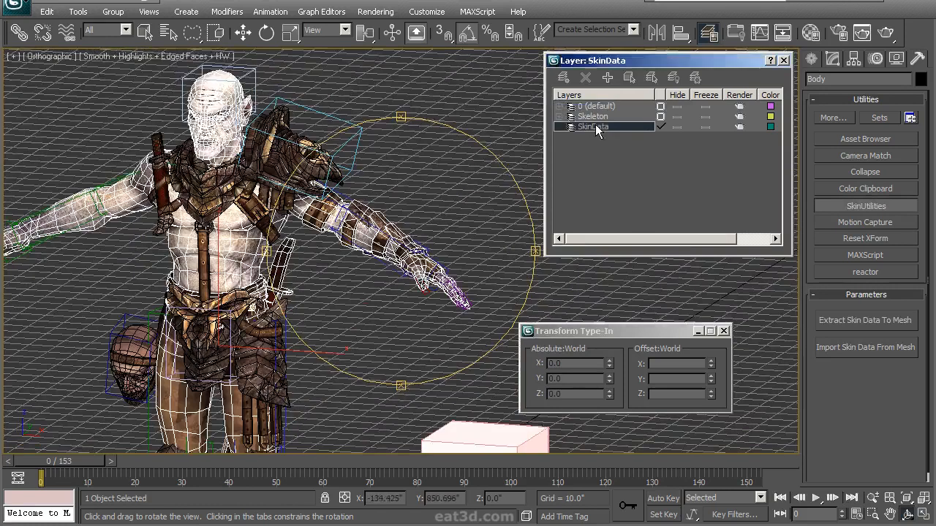
Step: Examine the Body mesh and check its modifier stack for the Skin modifier
{"action": "middle_click_drag", "start_coordinate": [393, 278], "coordinate": [404, 215]}
{"action": "middle_click_drag", "start_coordinate": [460, 245], "coordinate": [458, 212]}
{"action": "left_click_drag", "start_coordinate": [451, 229], "coordinate": [461, 220]}
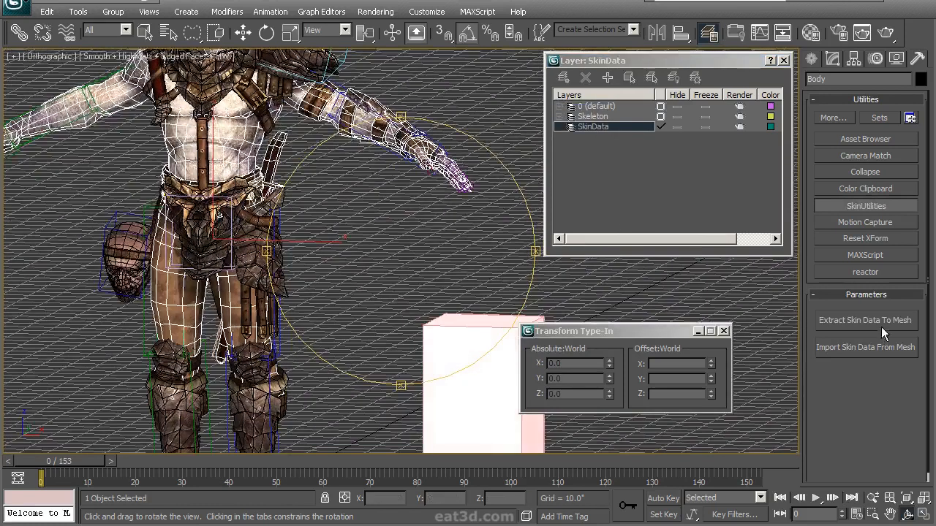
{"action": "left_click_drag", "start_coordinate": [356, 195], "coordinate": [418, 296]}
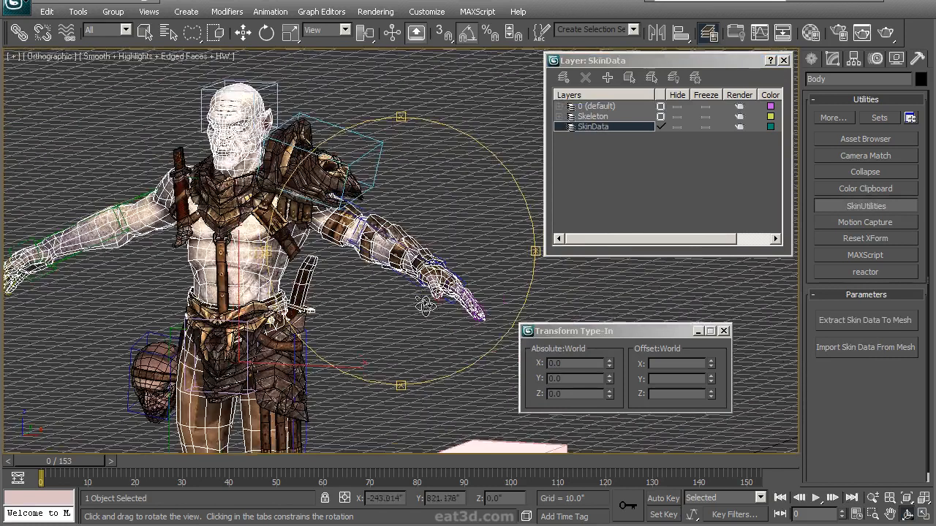
{"action": "middle_click_drag", "start_coordinate": [421, 307], "coordinate": [412, 264]}
{"action": "scroll", "coordinate": [407, 266], "scroll_direction": "down", "scroll_amount": 2}
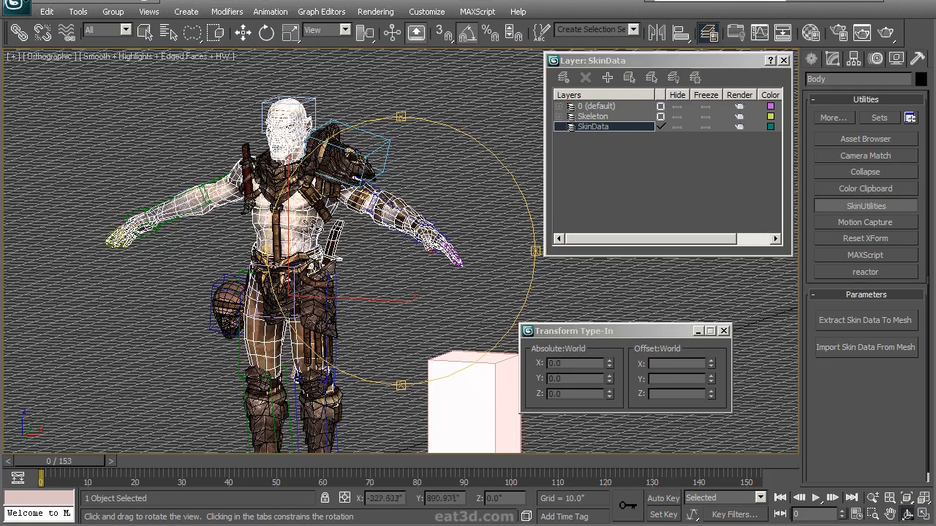
{"action": "left_click", "coordinate": [834, 61]}
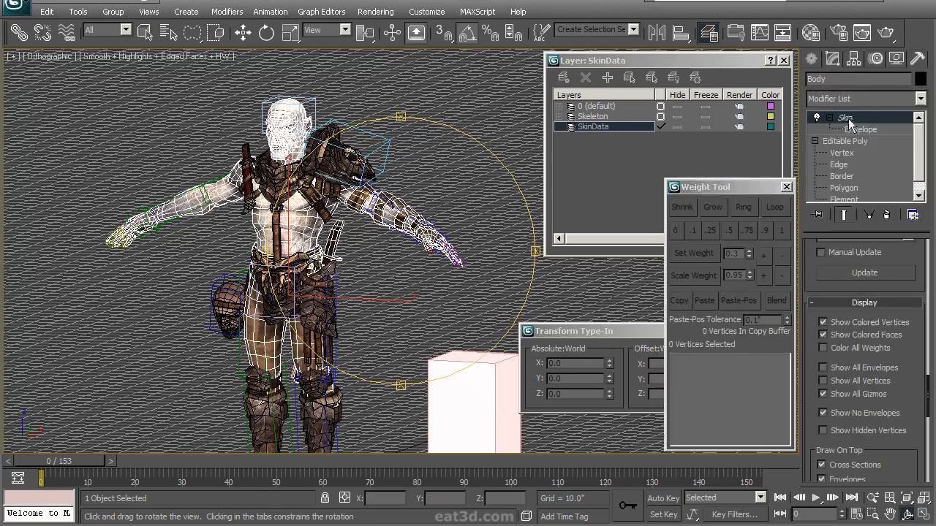
Step: Extract the Body mesh's skin data to a mesh with SkinUtilities and select the extracted mesh
{"action": "left_click", "coordinate": [911, 64]}
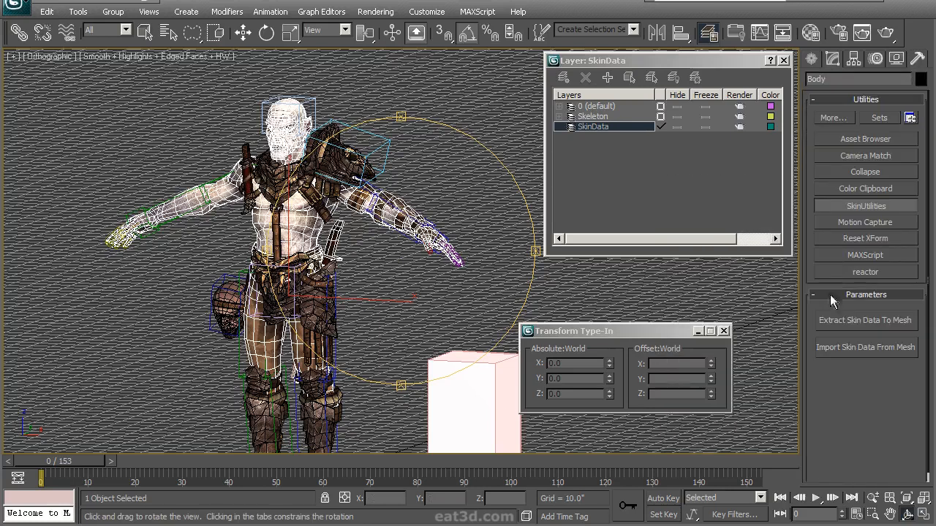
{"action": "left_click_drag", "start_coordinate": [578, 294], "coordinate": [390, 233]}
{"action": "scroll", "coordinate": [390, 233], "scroll_direction": "up", "scroll_amount": 3}
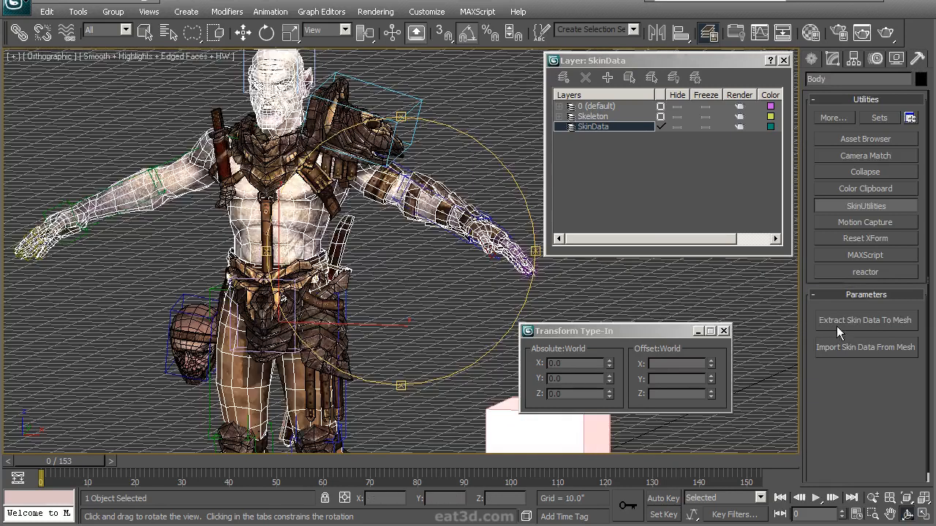
{"action": "left_click", "coordinate": [832, 322]}
{"action": "key", "text": "r"}
{"action": "left_click", "coordinate": [314, 215]}
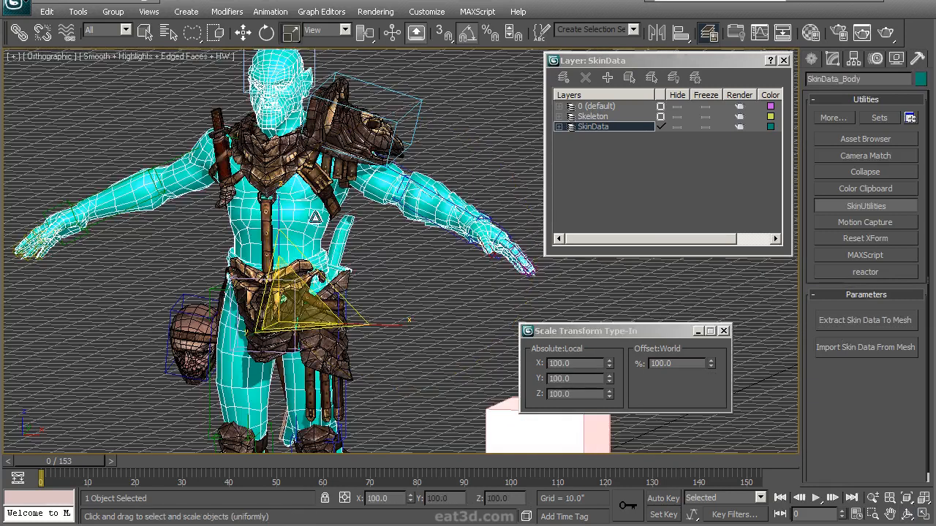
Step: Compare the modifier stack of the extracted SkinData_Body mesh with that of the original Body mesh
{"action": "left_click", "coordinate": [838, 62]}
{"action": "middle_click_drag", "start_coordinate": [382, 253], "coordinate": [400, 279], "text": "alt"}
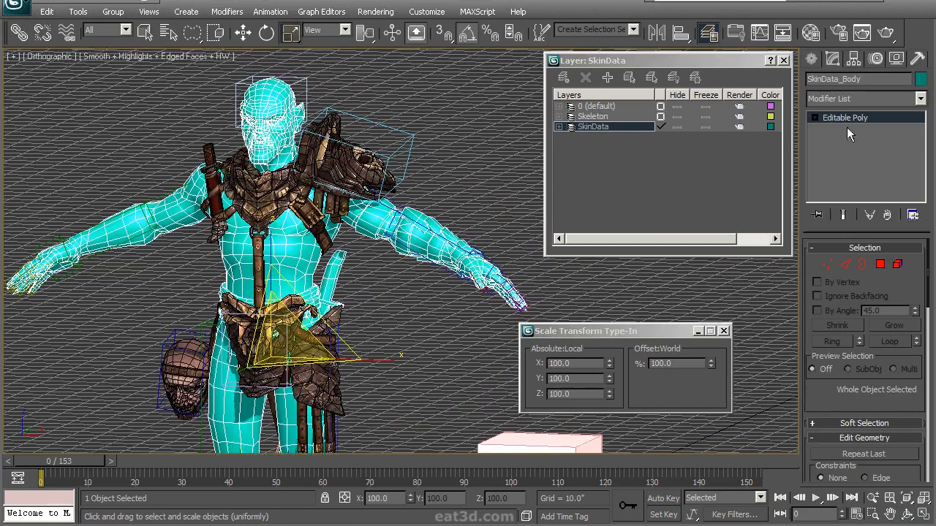
{"action": "middle_click_drag", "start_coordinate": [314, 234], "coordinate": [319, 202]}
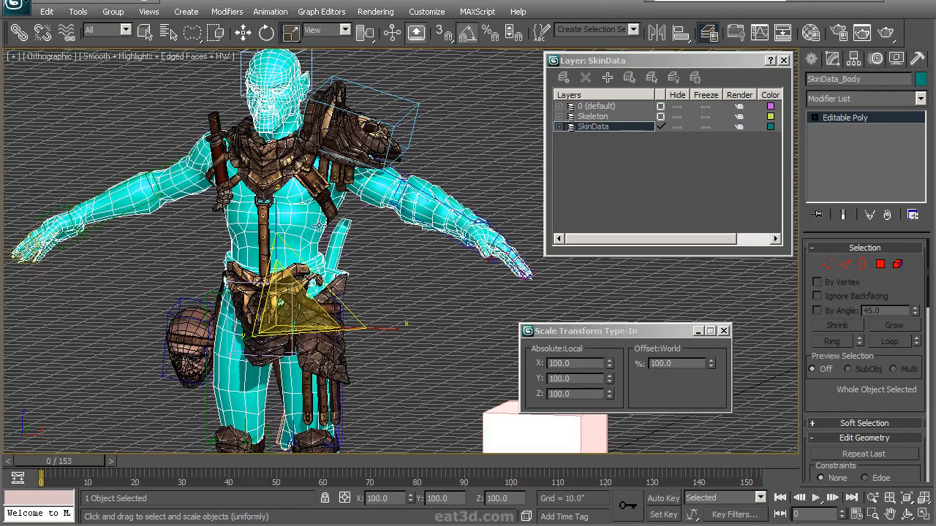
{"action": "middle_click_drag", "start_coordinate": [389, 256], "coordinate": [372, 249], "text": "alt"}
{"action": "left_click", "coordinate": [286, 230]}
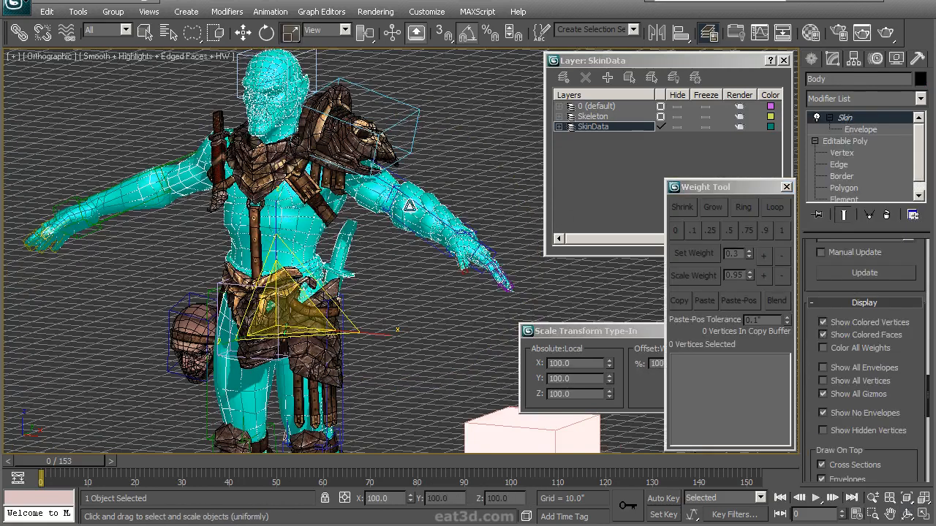
{"action": "mouse_move", "coordinate": [422, 237]}
{"action": "middle_mouse_down"}
{"action": "mouse_move", "coordinate": [402, 237]}
{"action": "mouse_move", "coordinate": [416, 207]}
{"action": "mouse_move", "coordinate": [424, 230]}
{"action": "middle_mouse_up"}
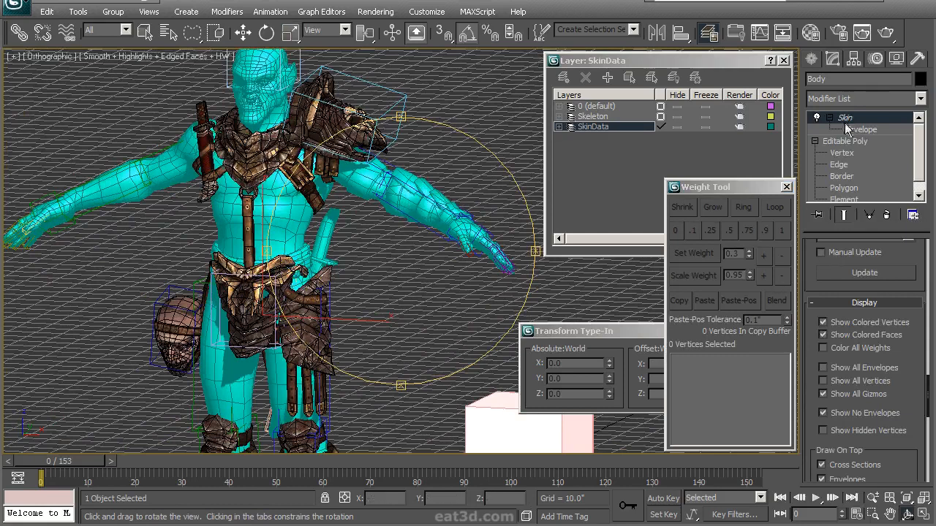
{"action": "key", "text": "r"}
{"action": "left_click", "coordinate": [430, 188]}
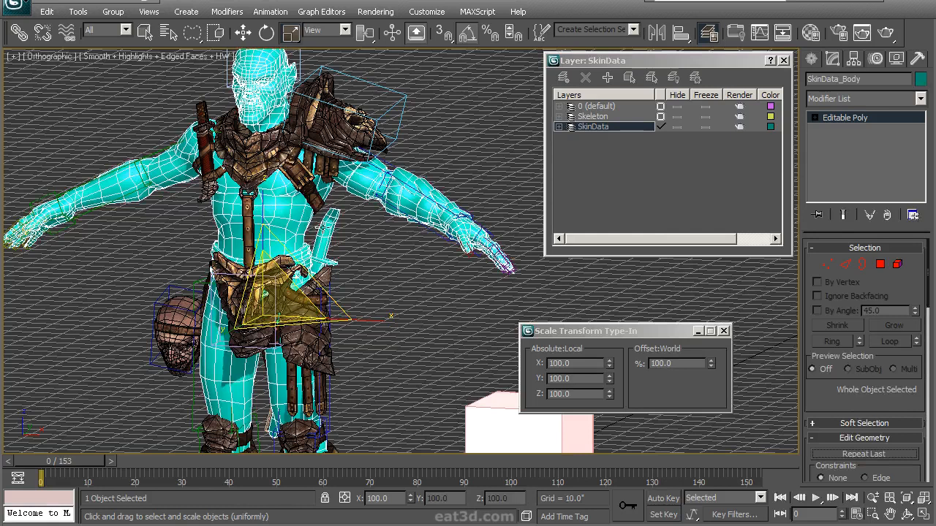
Step: Select the Armor mesh and extract its skin data to a mesh with SkinUtilities
{"action": "scroll", "coordinate": [368, 271], "scroll_direction": "down", "scroll_amount": 2}
{"action": "mouse_move", "coordinate": [406, 250]}
{"action": "middle_mouse_down", "text": "alt"}
{"action": "mouse_move", "coordinate": [417, 250]}
{"action": "mouse_move", "coordinate": [397, 235]}
{"action": "mouse_move", "coordinate": [468, 209]}
{"action": "mouse_move", "coordinate": [427, 265]}
{"action": "mouse_move", "coordinate": [441, 275]}
{"action": "mouse_move", "coordinate": [436, 255]}
{"action": "mouse_move", "coordinate": [399, 258]}
{"action": "middle_mouse_up", "text": "alt"}
{"action": "key", "text": "r"}
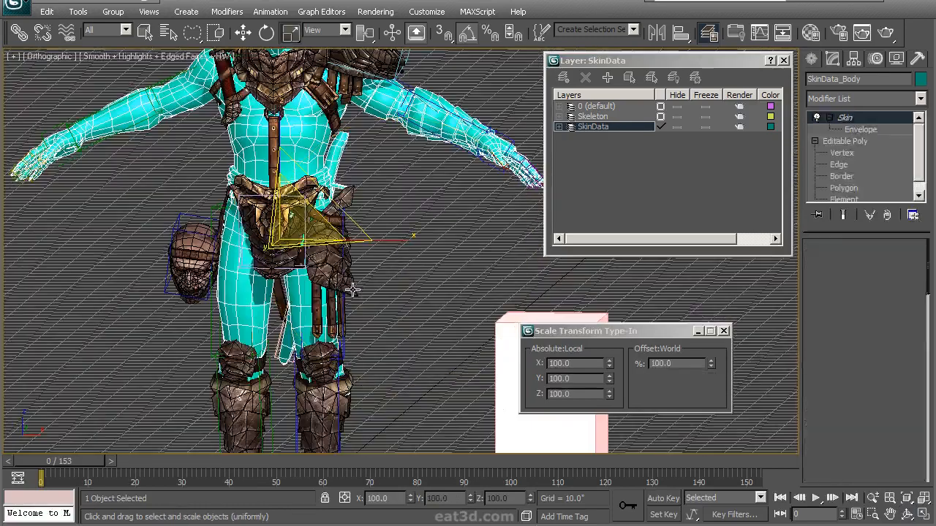
{"action": "middle_click_drag", "start_coordinate": [462, 149], "coordinate": [465, 191]}
{"action": "key", "text": "ctrl+r"}
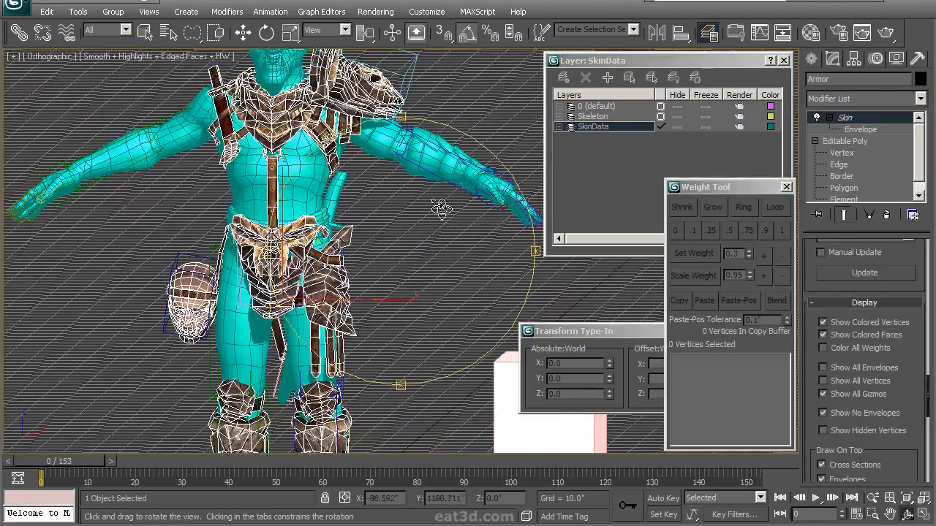
{"action": "left_click_drag", "start_coordinate": [439, 209], "coordinate": [461, 219]}
{"action": "left_click", "coordinate": [916, 59]}
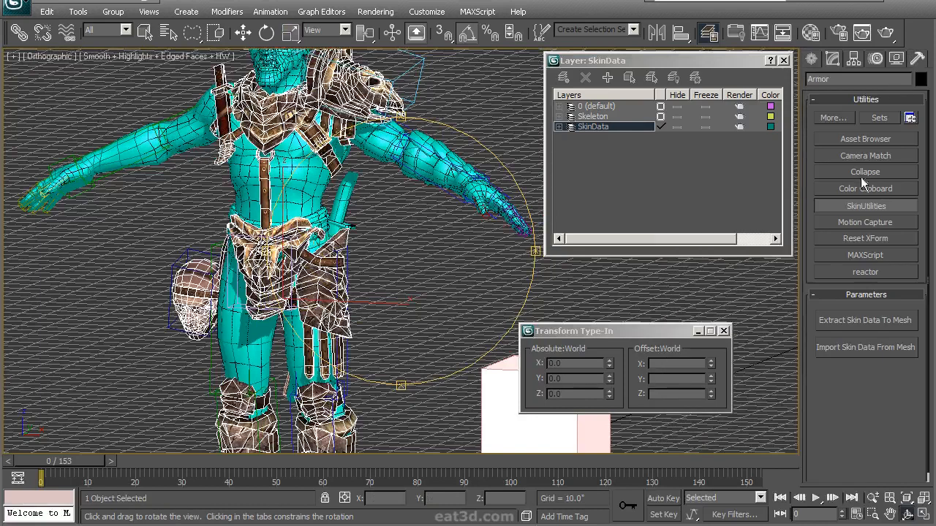
{"action": "left_click", "coordinate": [864, 322]}
Step: Hide the SkinData layer so that only the original character meshes are displayed
{"action": "left_click_drag", "start_coordinate": [397, 198], "coordinate": [511, 137]}
{"action": "left_click_drag", "start_coordinate": [444, 182], "coordinate": [657, 158]}
{"action": "left_click", "coordinate": [677, 126]}
{"action": "left_click_drag", "start_coordinate": [454, 141], "coordinate": [431, 216]}
{"action": "key", "text": "r"}
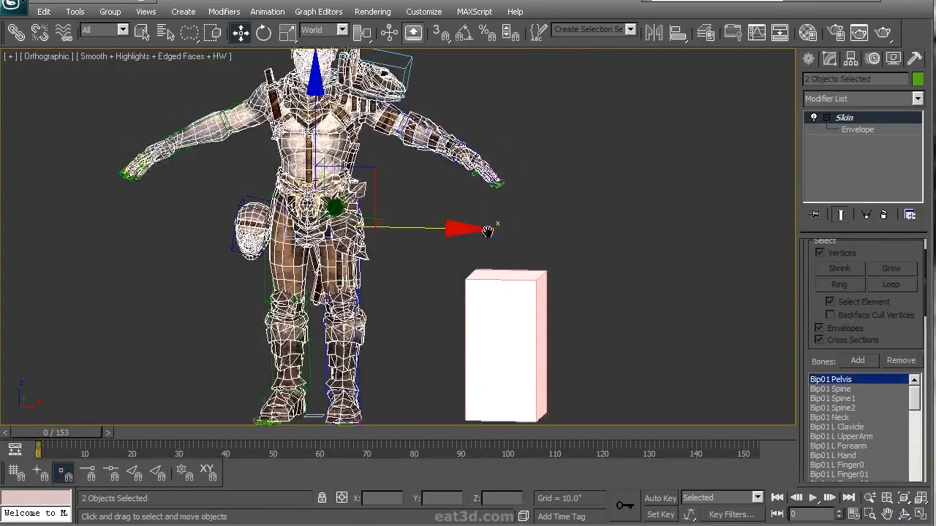
Step: Select the Armor and Body meshes together and remove the Skin modifier from both
{"action": "left_click_drag", "start_coordinate": [489, 229], "coordinate": [426, 222]}
{"action": "key", "text": "w"}
{"action": "left_click", "coordinate": [380, 130]}
{"action": "left_click", "coordinate": [369, 112]}
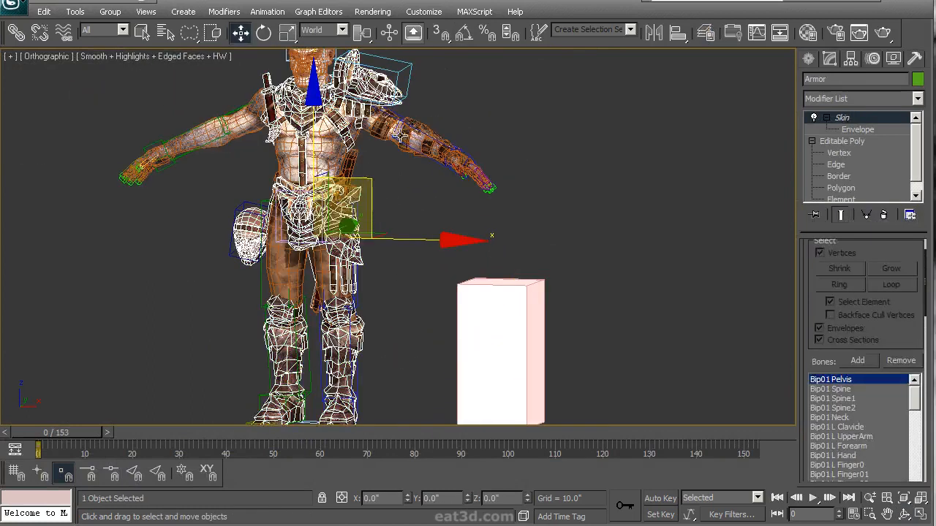
{"action": "left_click", "coordinate": [400, 134], "text": "ctrl"}
{"action": "middle_click_drag", "start_coordinate": [422, 158], "coordinate": [420, 188]}
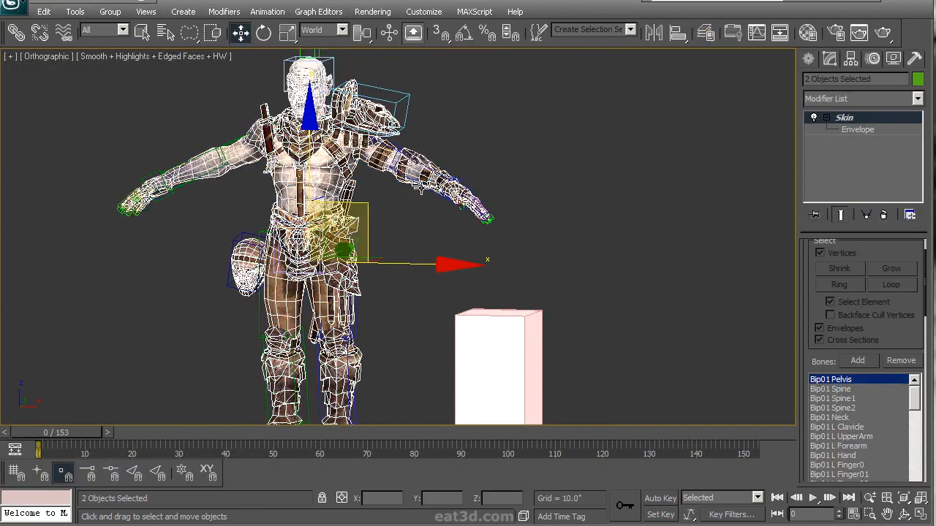
{"action": "key", "text": "ctrl+r"}
{"action": "left_click_drag", "start_coordinate": [431, 206], "coordinate": [442, 252]}
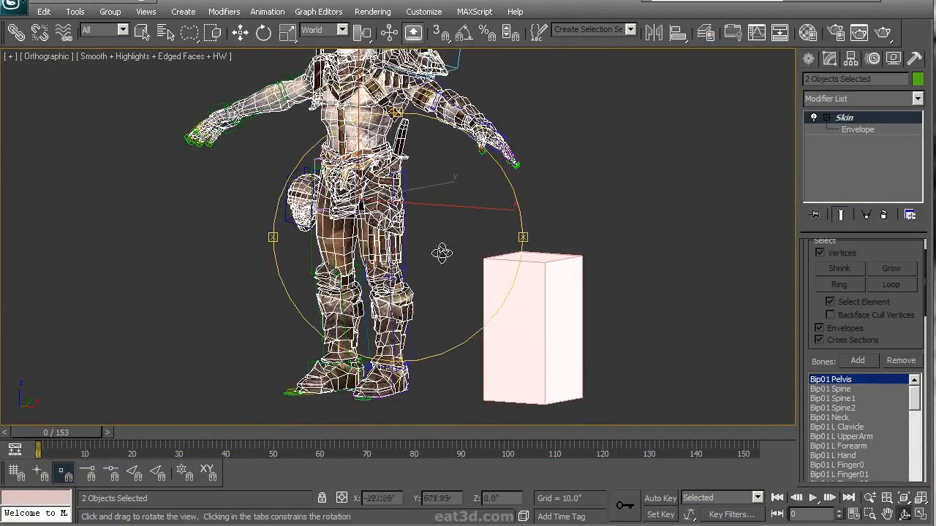
{"action": "left_click", "coordinate": [883, 214]}
{"action": "left_click_drag", "start_coordinate": [428, 209], "coordinate": [457, 221]}
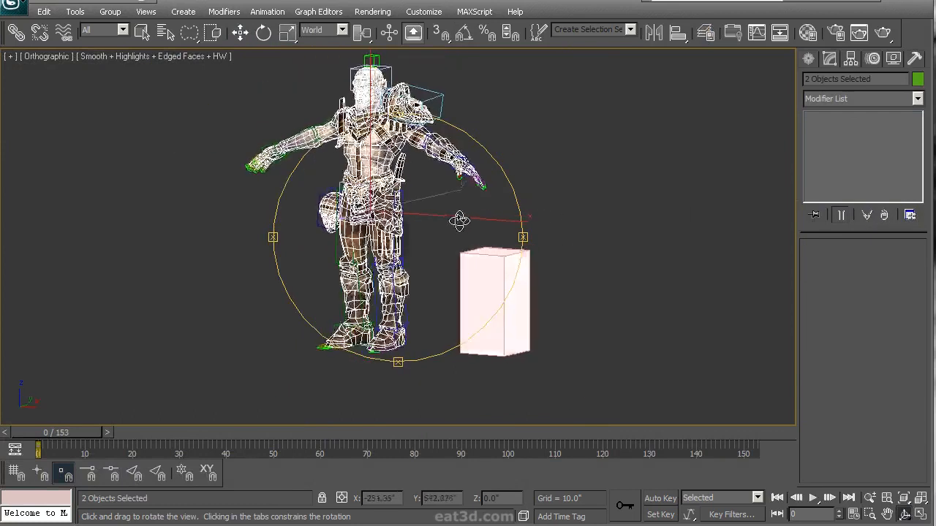
{"action": "scroll", "coordinate": [457, 221], "scroll_direction": "up", "scroll_amount": 5}
{"action": "scroll", "coordinate": [418, 224], "scroll_direction": "down", "scroll_amount": 3}
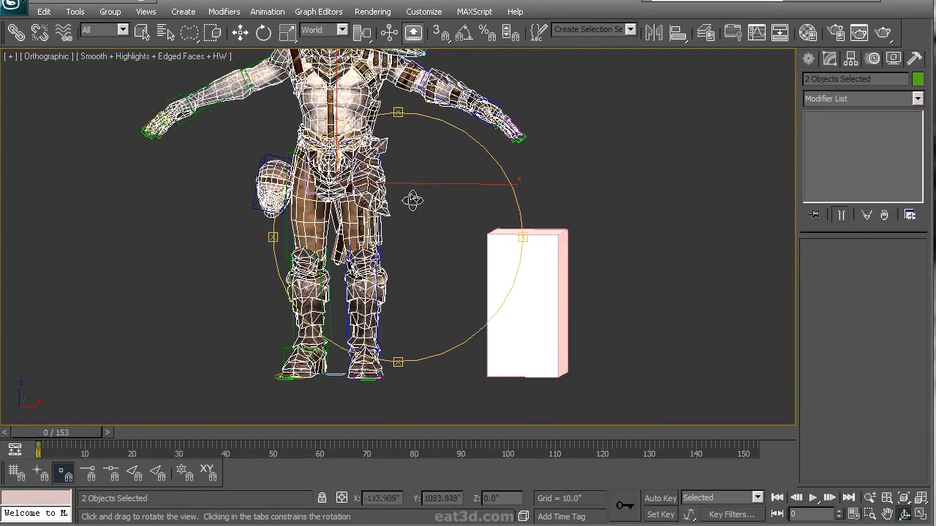
Step: Make 0 (default) the active layer and create a cross-shaped Point helper on the ground beside the character's foot
{"action": "left_click", "coordinate": [706, 32]}
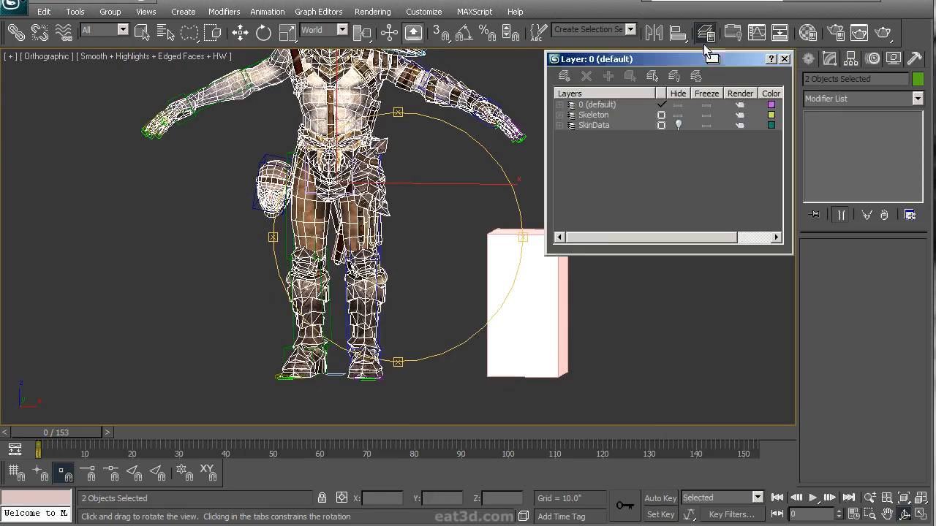
{"action": "left_click", "coordinate": [662, 115]}
{"action": "left_click", "coordinate": [661, 105]}
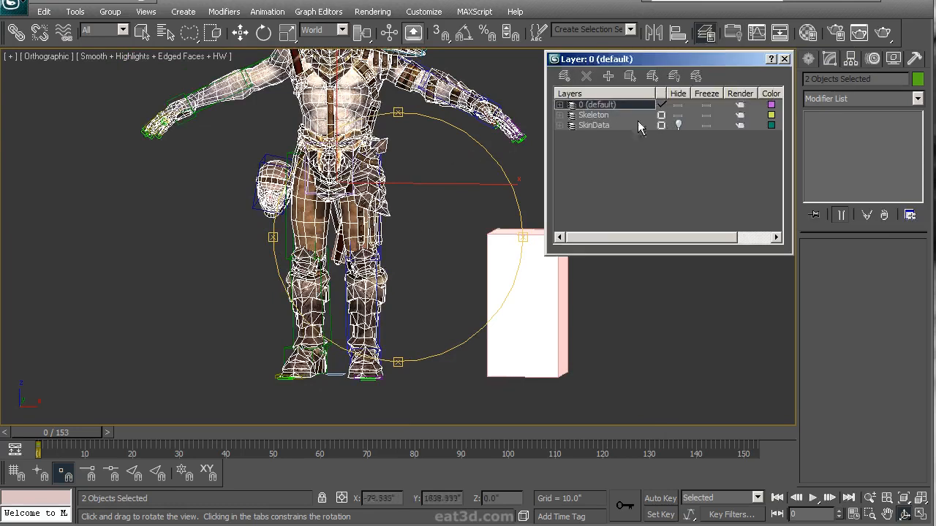
{"action": "middle_click_drag", "start_coordinate": [496, 193], "coordinate": [454, 229]}
{"action": "left_click", "coordinate": [810, 60]}
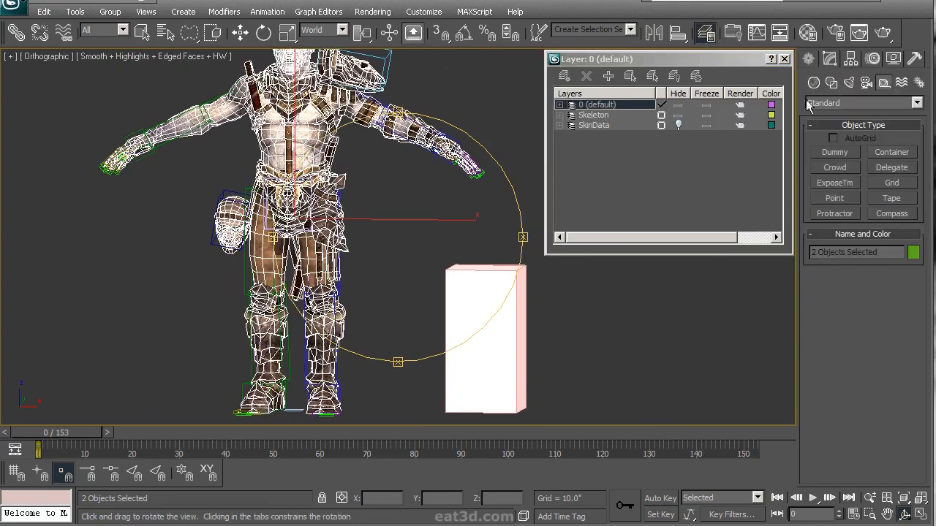
{"action": "left_click", "coordinate": [834, 198]}
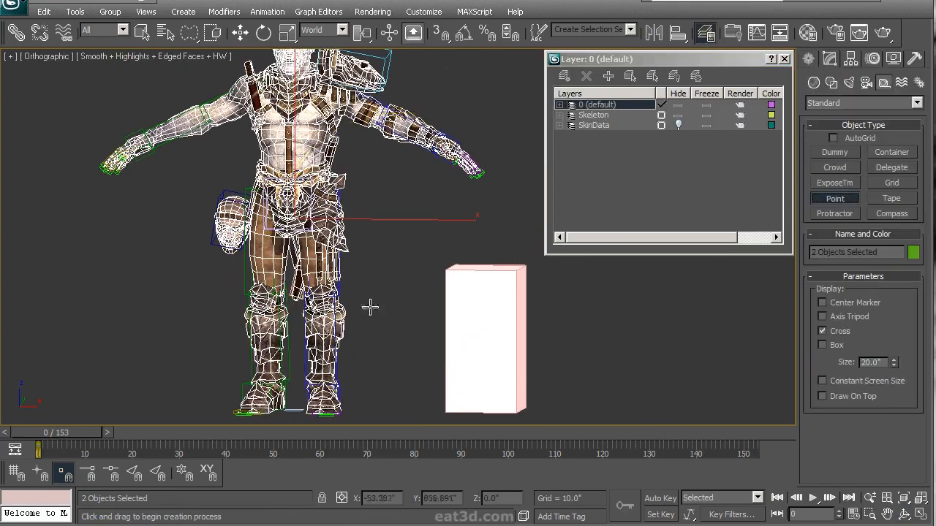
{"action": "middle_click_drag", "start_coordinate": [397, 299], "coordinate": [379, 181]}
{"action": "scroll", "coordinate": [353, 256], "scroll_direction": "up", "scroll_amount": 2}
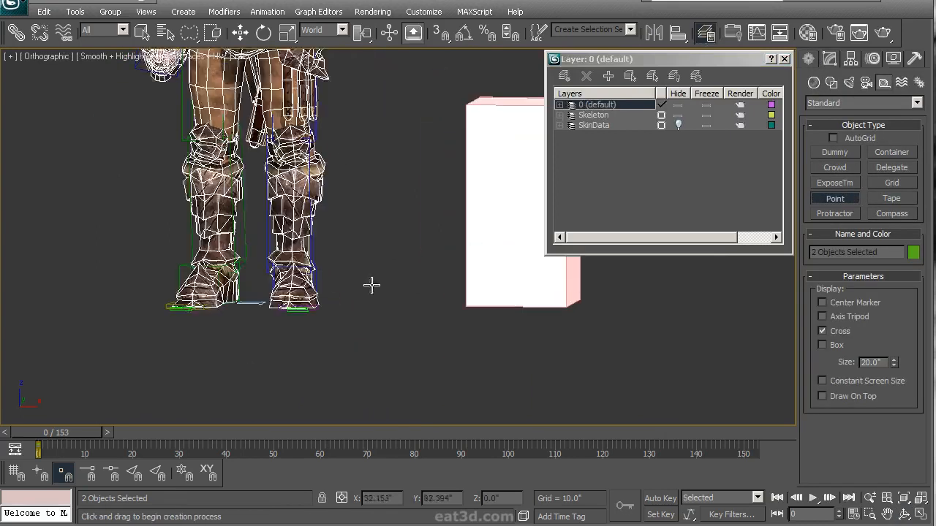
{"action": "left_click", "coordinate": [333, 307]}
Step: Move the Point helper to the world origin by setting its X and Y positions to 0
{"action": "middle_click_drag", "start_coordinate": [416, 253], "coordinate": [447, 244], "text": "alt"}
{"action": "middle_click_drag", "start_coordinate": [427, 198], "coordinate": [446, 210], "text": "alt"}
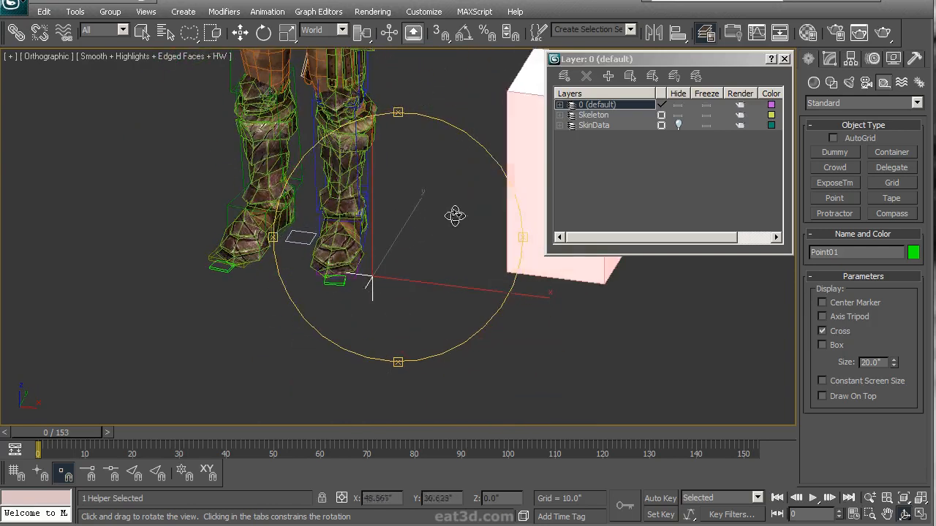
{"action": "right_click", "coordinate": [450, 230]}
{"action": "middle_click_drag", "start_coordinate": [520, 142], "coordinate": [495, 205]}
{"action": "middle_click_drag", "start_coordinate": [407, 350], "coordinate": [406, 336]}
{"action": "left_click_drag", "start_coordinate": [397, 328], "coordinate": [396, 286]}
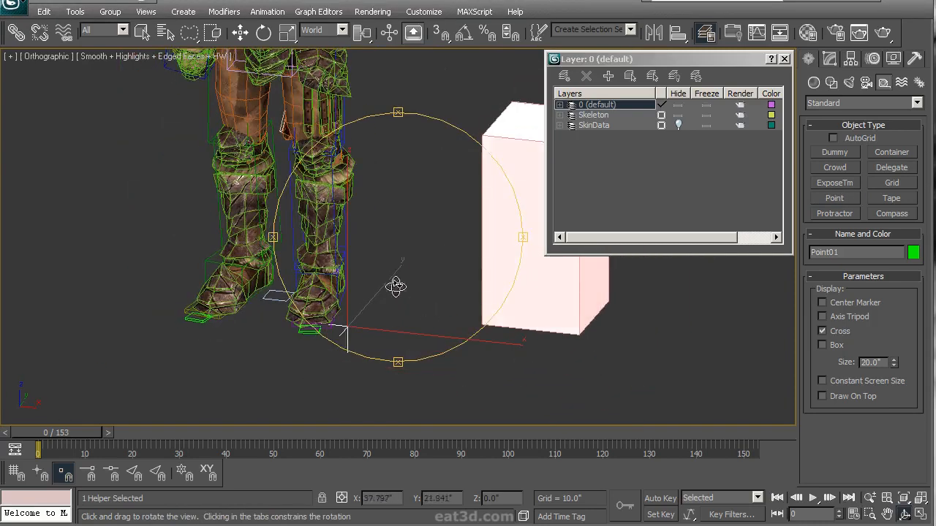
{"action": "middle_click_drag", "start_coordinate": [434, 301], "coordinate": [454, 319], "text": "alt"}
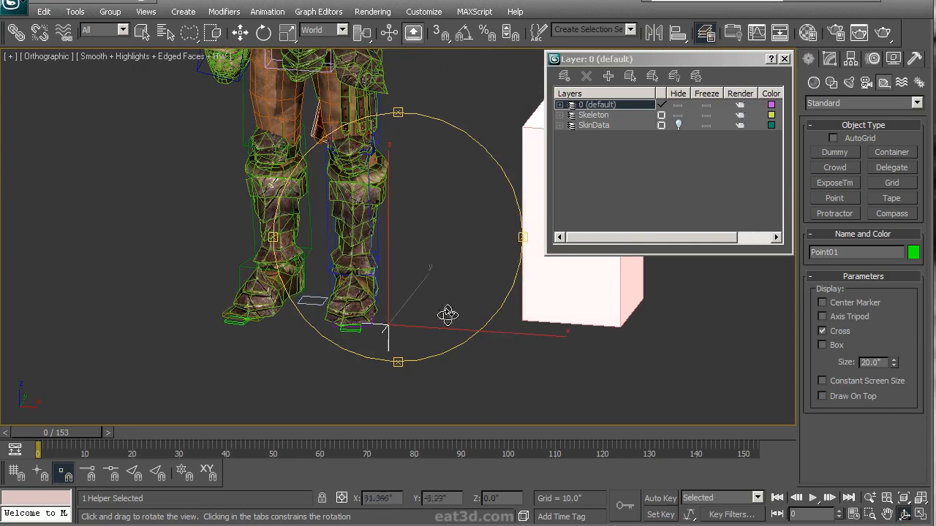
{"action": "right_click", "coordinate": [597, 343]}
{"action": "key", "text": "w"}
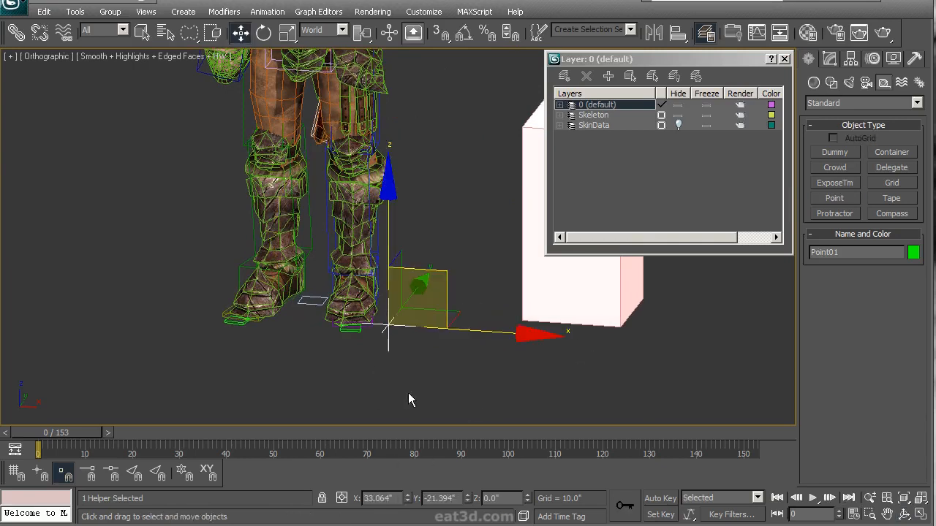
{"action": "type", "text": "0"}
{"action": "key", "text": "Return"}
{"action": "type", "text": "0"}
{"action": "key", "text": "Return"}
{"action": "middle_click_drag", "start_coordinate": [378, 292], "coordinate": [376, 334]}
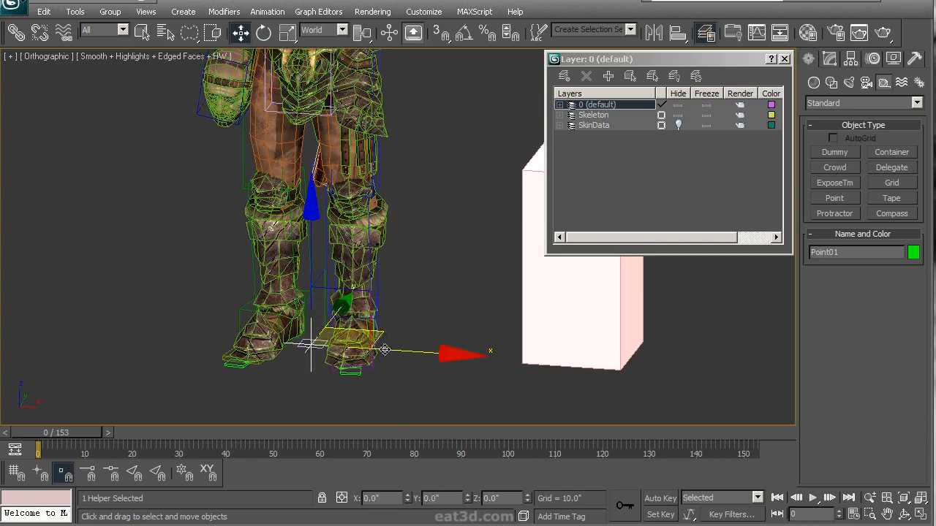
Step: Select the biped's left calf bone and close the layer manager
{"action": "key", "text": "ctrl+r"}
{"action": "left_click_drag", "start_coordinate": [342, 152], "coordinate": [418, 183]}
{"action": "scroll", "coordinate": [426, 193], "scroll_direction": "down", "scroll_amount": 2}
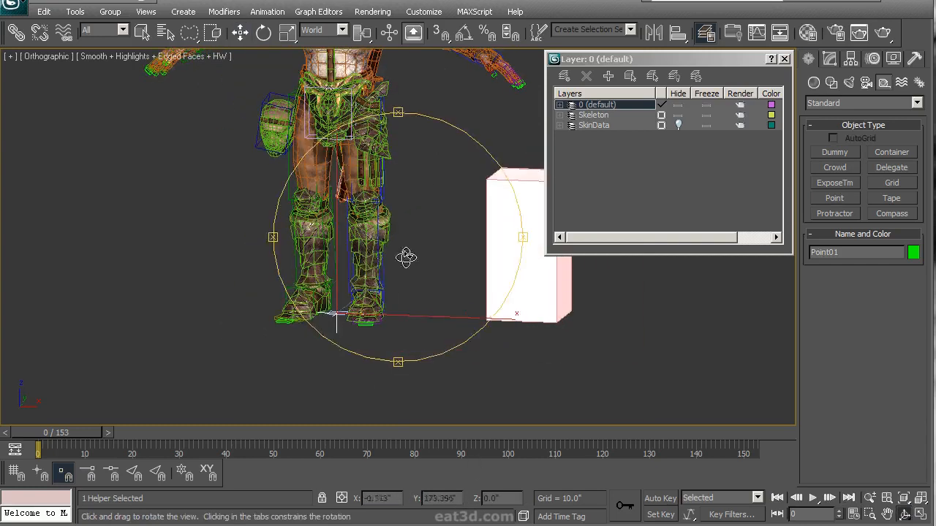
{"action": "key", "text": "w"}
{"action": "left_click", "coordinate": [382, 269]}
{"action": "middle_click_drag", "start_coordinate": [422, 139], "coordinate": [416, 253]}
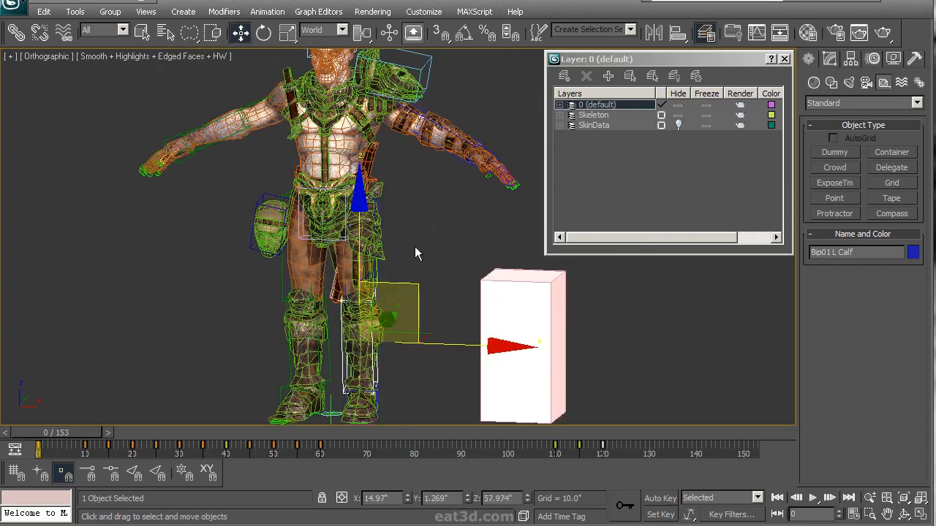
{"action": "key", "text": "ctrl+r"}
{"action": "mouse_move", "coordinate": [418, 260]}
{"action": "left_mouse_down"}
{"action": "mouse_move", "coordinate": [448, 275]}
{"action": "mouse_move", "coordinate": [433, 233]}
{"action": "mouse_move", "coordinate": [466, 235]}
{"action": "mouse_move", "coordinate": [448, 198]}
{"action": "mouse_move", "coordinate": [442, 234]}
{"action": "mouse_move", "coordinate": [411, 253]}
{"action": "mouse_move", "coordinate": [458, 176]}
{"action": "mouse_move", "coordinate": [451, 211]}
{"action": "mouse_move", "coordinate": [405, 275]}
{"action": "mouse_move", "coordinate": [428, 274]}
{"action": "left_mouse_up"}
{"action": "scroll", "coordinate": [434, 230], "scroll_direction": "up", "scroll_amount": 4}
{"action": "key", "text": "w"}
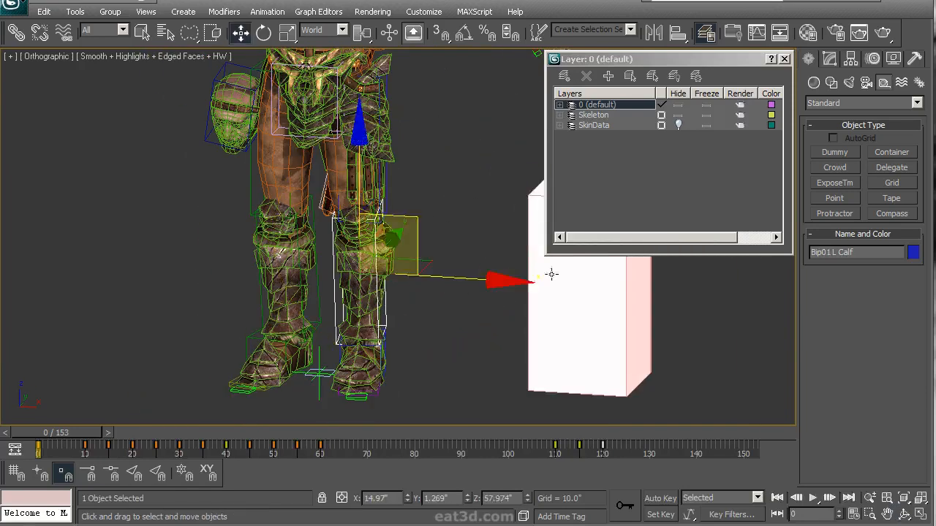
{"action": "left_click", "coordinate": [532, 266]}
{"action": "left_click", "coordinate": [388, 310]}
{"action": "left_click", "coordinate": [783, 59]}
Step: Set the biped's Height to 72 inches in its structure parameters and inspect the resized skeleton against the meshes
{"action": "left_click", "coordinate": [867, 65]}
{"action": "middle_click_drag", "start_coordinate": [524, 184], "coordinate": [498, 216]}
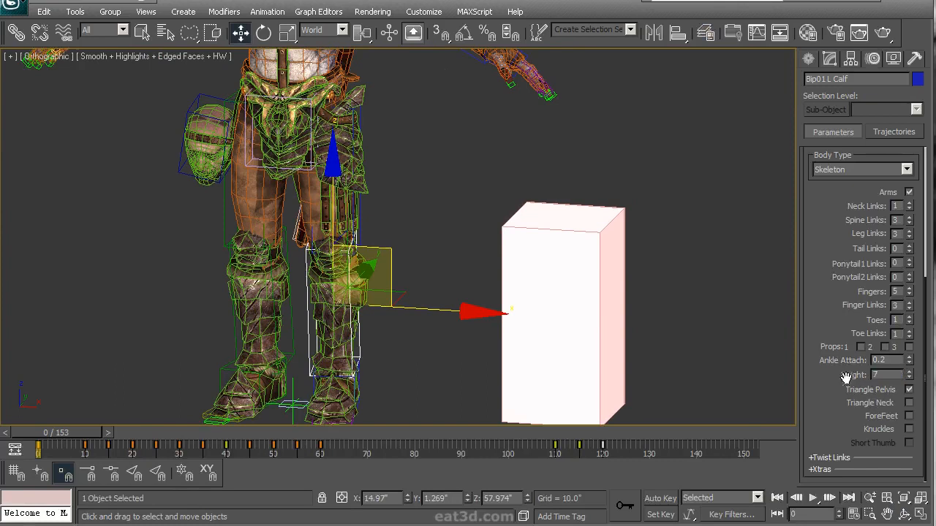
{"action": "key", "text": "Return"}
{"action": "middle_click_drag", "start_coordinate": [449, 250], "coordinate": [453, 179]}
{"action": "key", "text": "ctrl+r"}
{"action": "left_click_drag", "start_coordinate": [389, 208], "coordinate": [403, 225]}
{"action": "middle_click_drag", "start_coordinate": [403, 225], "coordinate": [494, 250]}
{"action": "scroll", "coordinate": [495, 250], "scroll_direction": "up", "scroll_amount": 2}
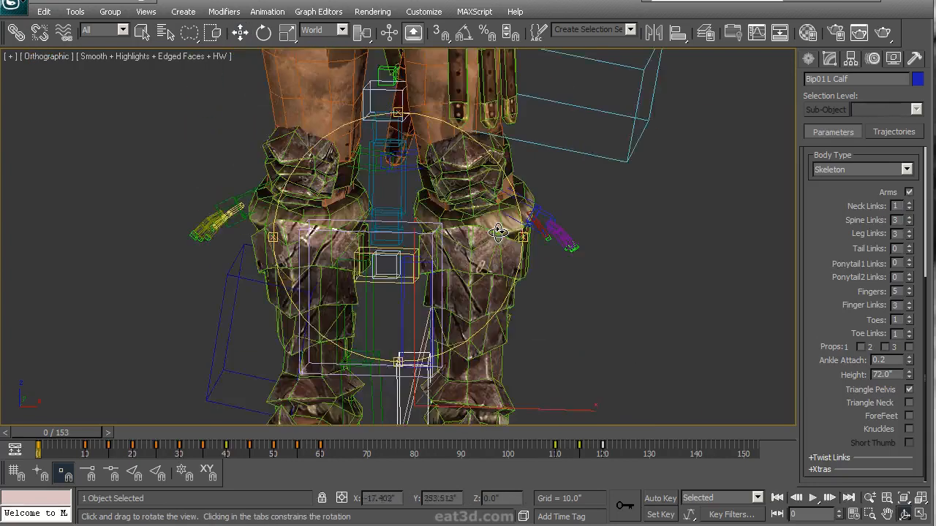
{"action": "scroll", "coordinate": [529, 194], "scroll_direction": "down", "scroll_amount": 1}
{"action": "left_click_drag", "start_coordinate": [515, 194], "coordinate": [495, 195]}
{"action": "right_click", "coordinate": [495, 194]}
Step: Select the Body and Armor meshes and hide them so that only the skeleton is displayed
{"action": "left_click", "coordinate": [439, 117]}
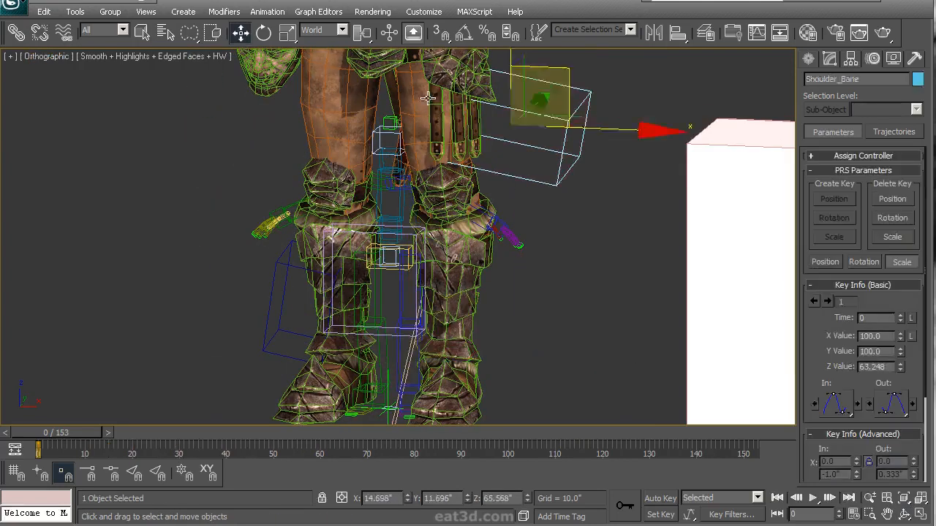
{"action": "left_click", "coordinate": [490, 85], "text": "ctrl"}
{"action": "right_click", "coordinate": [487, 85]}
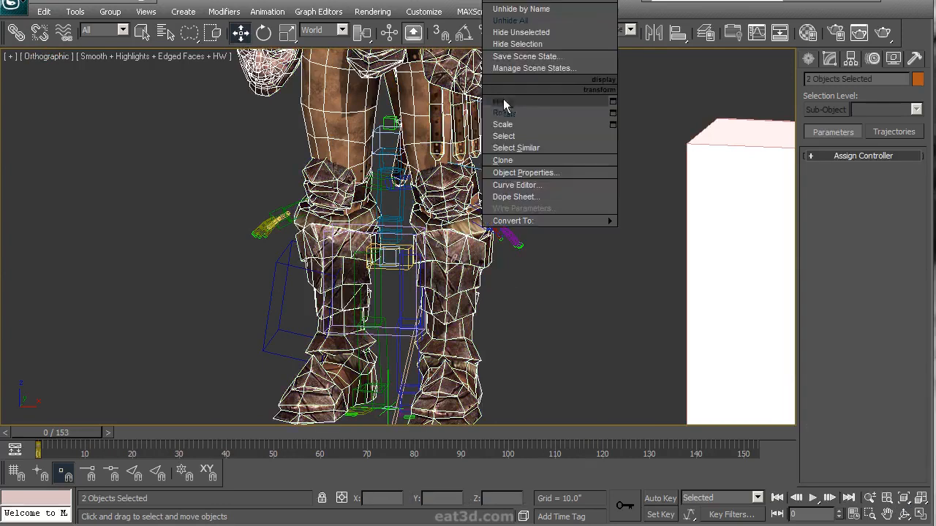
{"action": "left_click", "coordinate": [525, 45]}
{"action": "key", "text": "ctrl+r"}
{"action": "left_click_drag", "start_coordinate": [460, 197], "coordinate": [473, 184]}
{"action": "middle_click_drag", "start_coordinate": [540, 97], "coordinate": [388, 220]}
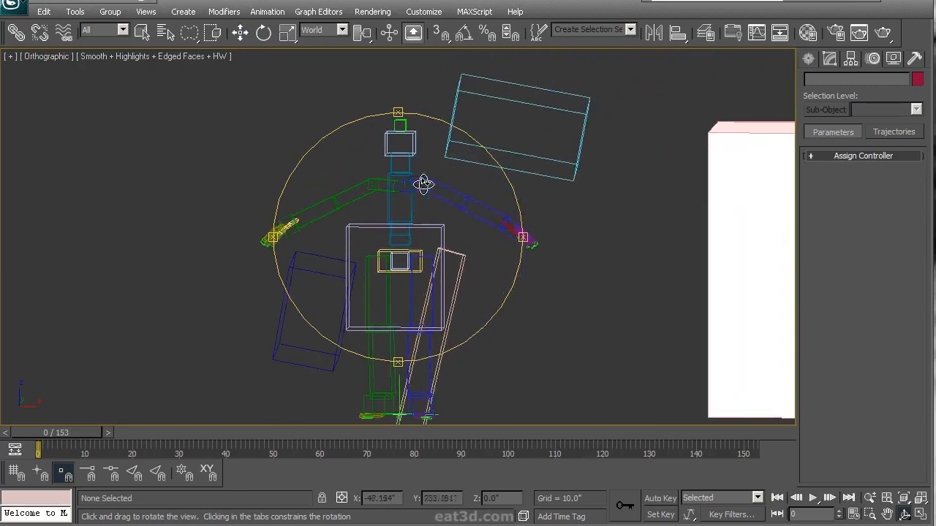
Step: Select Shoulder_Bone and open the Scale Transform Type-In for it
{"action": "right_click", "coordinate": [461, 154]}
{"action": "left_click", "coordinate": [462, 152]}
{"action": "key", "text": "ctrl+r"}
{"action": "left_click_drag", "start_coordinate": [420, 229], "coordinate": [440, 225]}
{"action": "right_click", "coordinate": [453, 200]}
{"action": "middle_click_drag", "start_coordinate": [452, 223], "coordinate": [409, 234]}
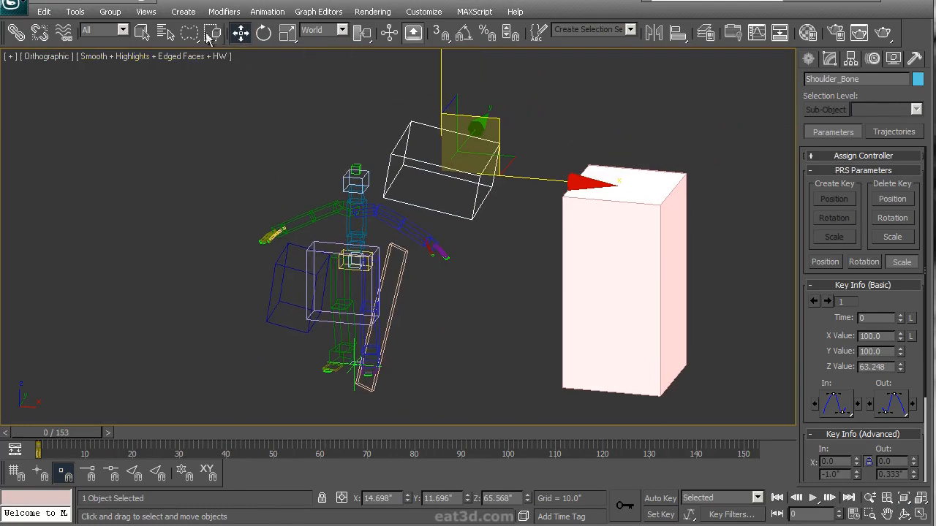
{"action": "right_click", "coordinate": [287, 32]}
{"action": "left_click_drag", "start_coordinate": [748, 371], "coordinate": [664, 63]}
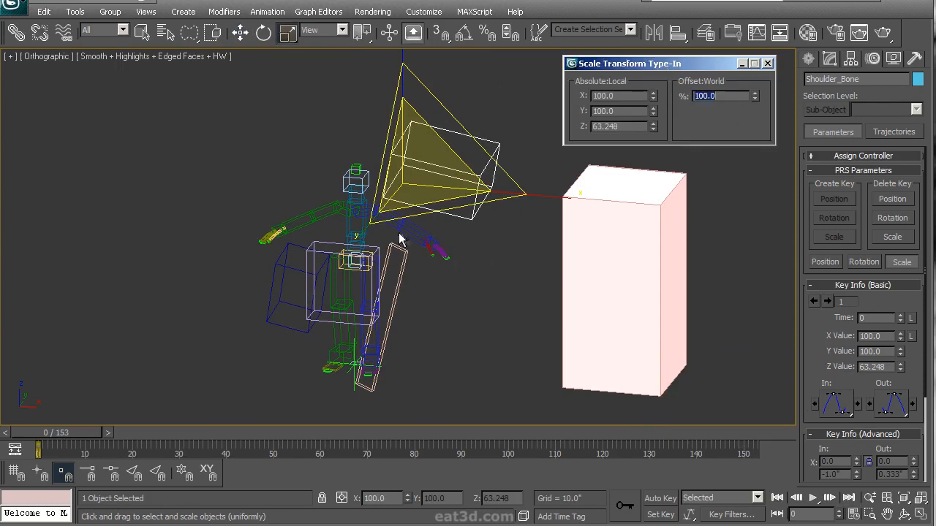
{"action": "left_click_drag", "start_coordinate": [634, 71], "coordinate": [624, 77]}
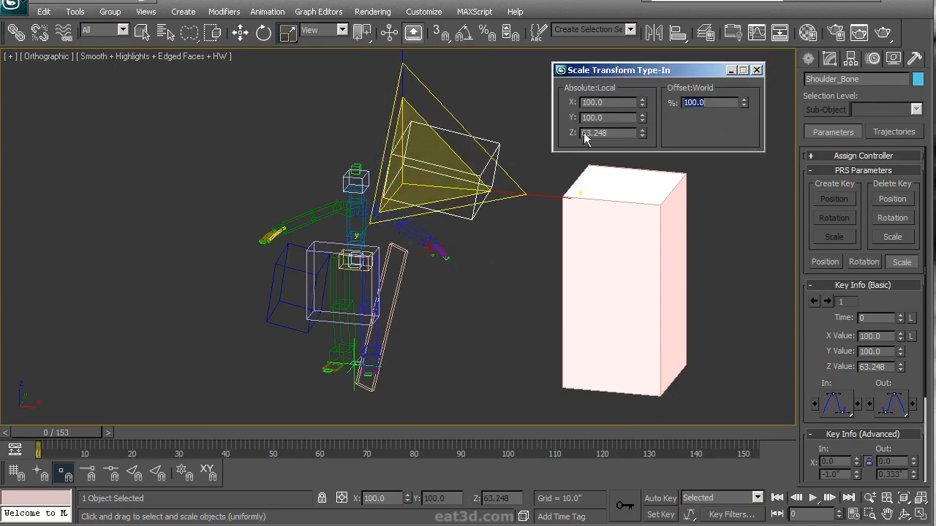
{"action": "middle_click_drag", "start_coordinate": [470, 212], "coordinate": [442, 225]}
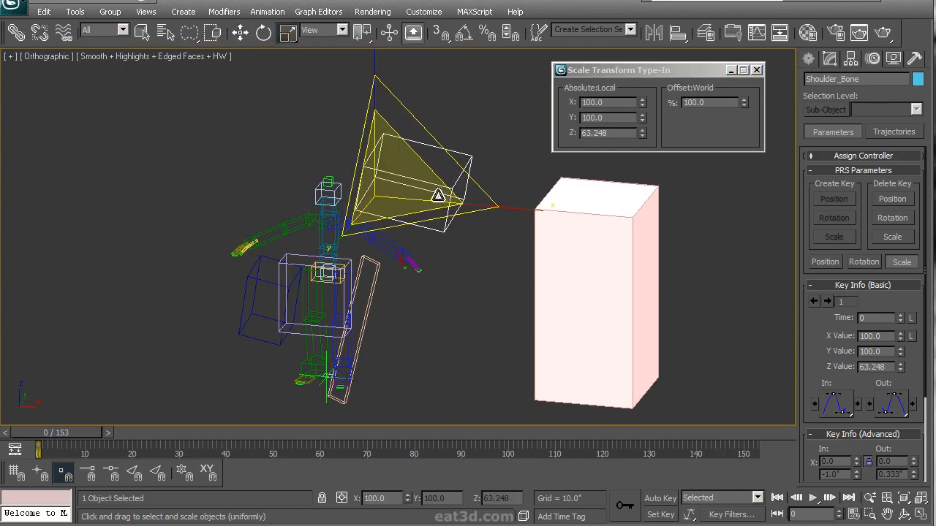
{"action": "middle_click_drag", "start_coordinate": [449, 230], "coordinate": [395, 196]}
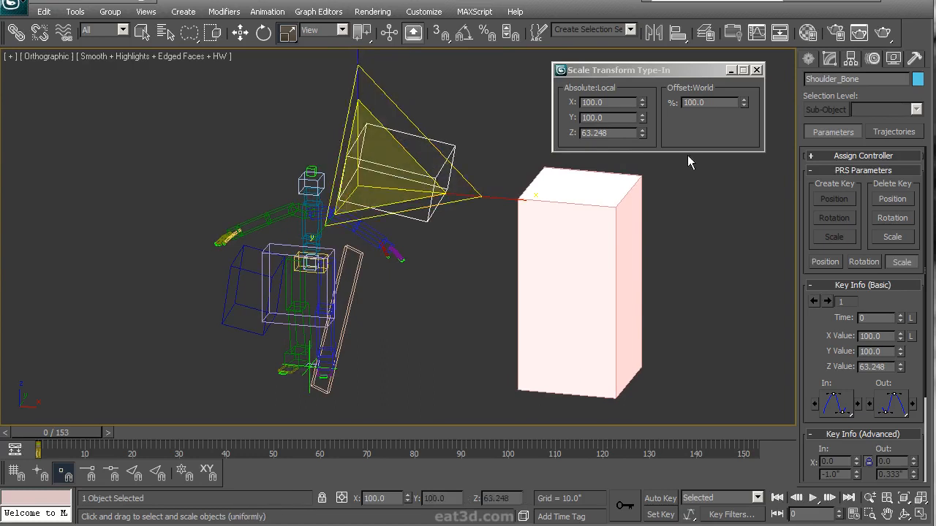
Step: Scale Shoulder_Bone uniformly by an offset of 35.8 percent and orbit around the skeleton to inspect it
{"action": "left_click", "coordinate": [708, 102]}
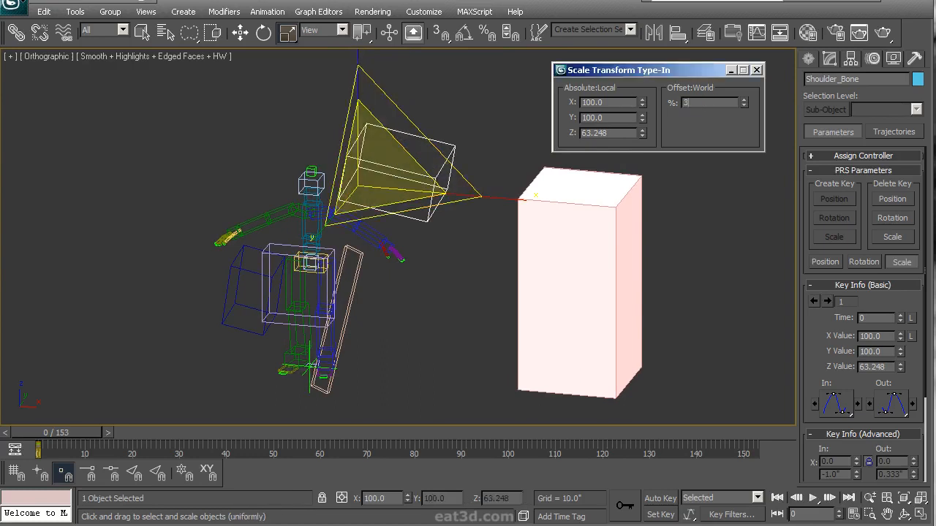
{"action": "type", "text": "35.80"}
{"action": "key", "text": "Return"}
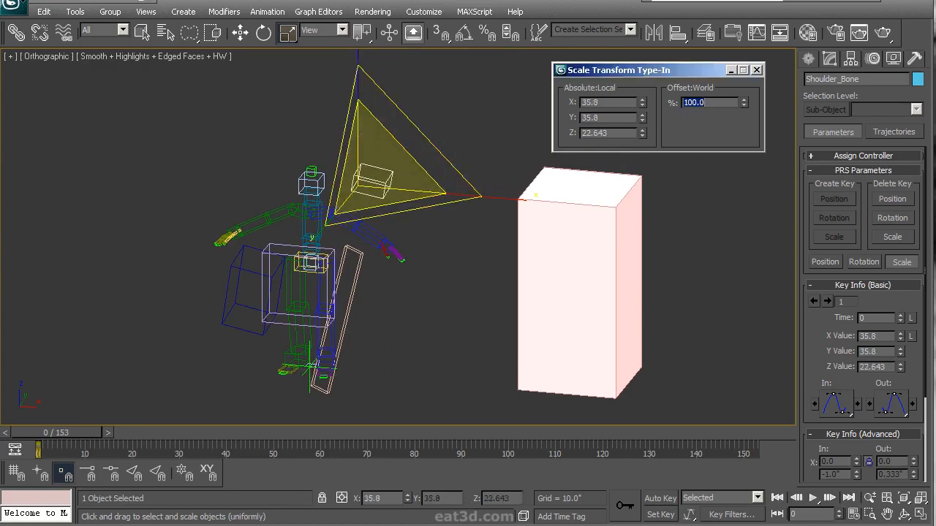
{"action": "mouse_move", "coordinate": [399, 230]}
{"action": "middle_mouse_down", "text": "alt"}
{"action": "mouse_move", "coordinate": [424, 248]}
{"action": "mouse_move", "coordinate": [438, 221]}
{"action": "mouse_move", "coordinate": [427, 249]}
{"action": "mouse_move", "coordinate": [445, 242]}
{"action": "mouse_move", "coordinate": [362, 263]}
{"action": "mouse_move", "coordinate": [334, 293]}
{"action": "mouse_move", "coordinate": [382, 282]}
{"action": "mouse_move", "coordinate": [435, 236]}
{"action": "mouse_move", "coordinate": [460, 246]}
{"action": "mouse_move", "coordinate": [449, 230]}
{"action": "mouse_move", "coordinate": [474, 222]}
{"action": "mouse_move", "coordinate": [370, 245]}
{"action": "mouse_move", "coordinate": [359, 267]}
{"action": "mouse_move", "coordinate": [411, 225]}
{"action": "middle_mouse_up", "text": "alt"}
{"action": "scroll", "coordinate": [437, 236], "scroll_direction": "up", "scroll_amount": 3}
{"action": "key", "text": "r"}
{"action": "middle_click_drag", "start_coordinate": [289, 217], "coordinate": [406, 276], "text": "alt"}
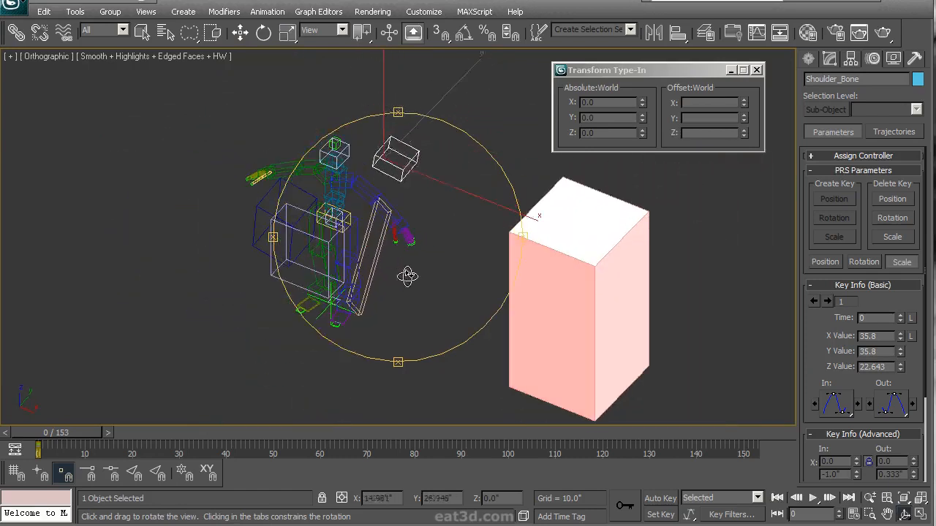
Step: Undo the Shoulder_Bone scaling, the hiding of the meshes and the biped height change
{"action": "key", "text": "ctrl+z"}
{"action": "key", "text": "ctrl+z"}
{"action": "key", "text": "ctrl+z"}
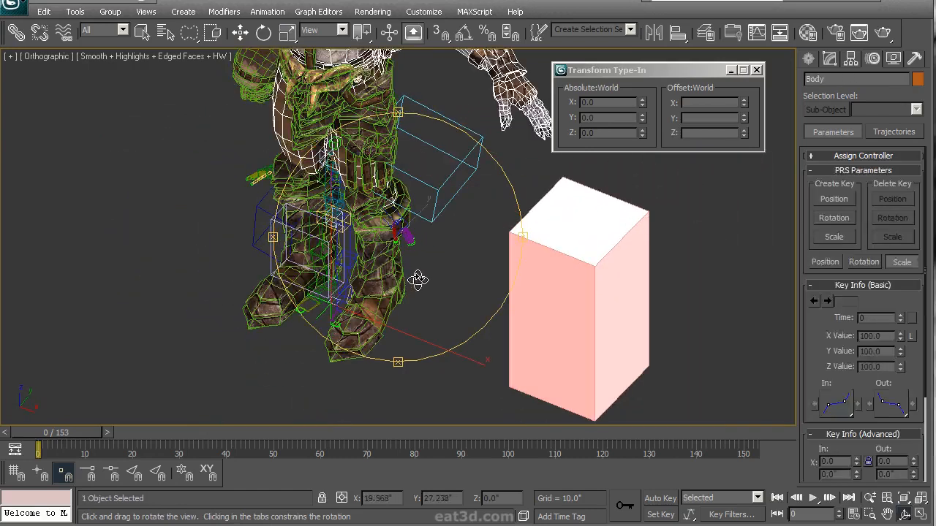
{"action": "key", "text": "ctrl+z"}
{"action": "key", "text": "ctrl+z"}
{"action": "left_click_drag", "start_coordinate": [418, 280], "coordinate": [443, 239]}
{"action": "scroll", "coordinate": [443, 239], "scroll_direction": "down", "scroll_amount": 2}
{"action": "right_click", "coordinate": [448, 166]}
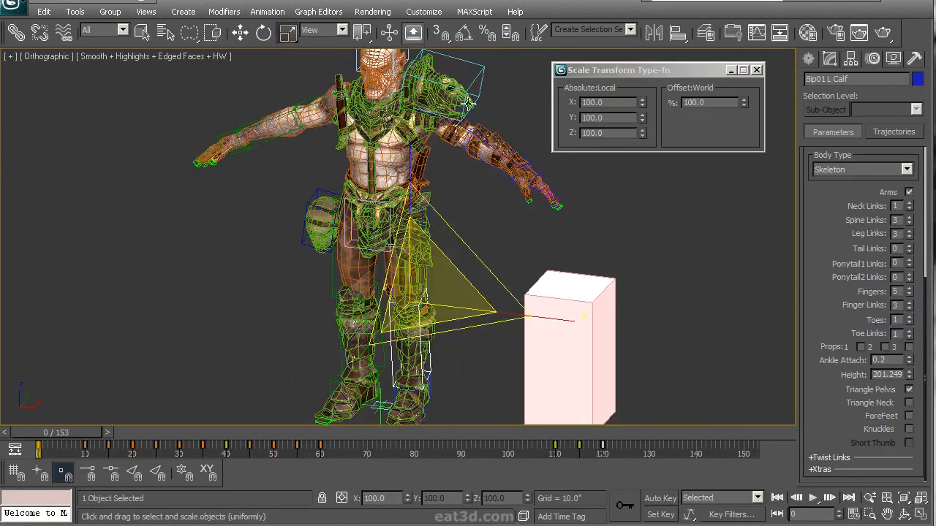
Step: Select Shoulder_Bone together with the three extra non-biped bones around the character's hips and activate uniform scaling
{"action": "left_click", "coordinate": [484, 72]}
{"action": "middle_click_drag", "start_coordinate": [399, 218], "coordinate": [453, 231]}
{"action": "scroll", "coordinate": [440, 245], "scroll_direction": "up", "scroll_amount": 2}
{"action": "left_click", "coordinate": [342, 234], "text": "ctrl"}
{"action": "middle_click_drag", "start_coordinate": [434, 291], "coordinate": [429, 167]}
{"action": "left_click", "coordinate": [393, 247], "text": "ctrl"}
{"action": "left_click", "coordinate": [479, 310], "text": "ctrl"}
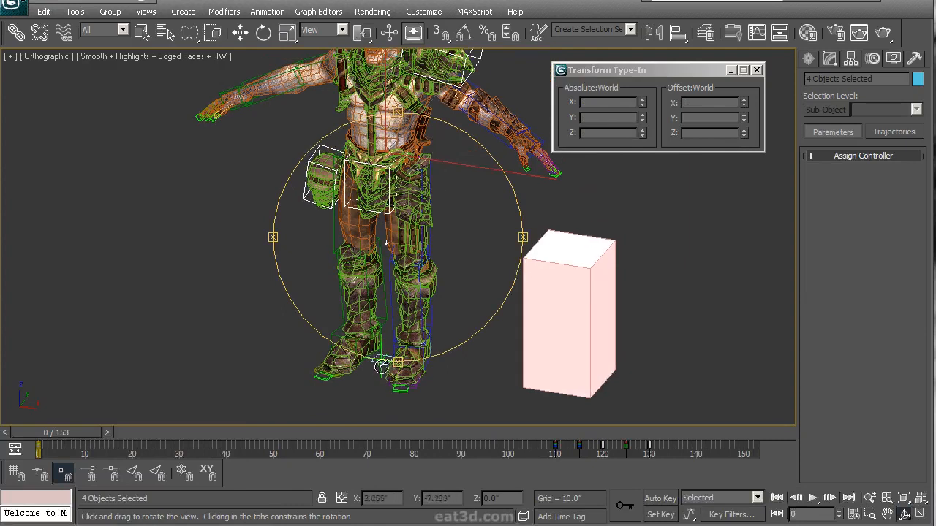
{"action": "key", "text": "r"}
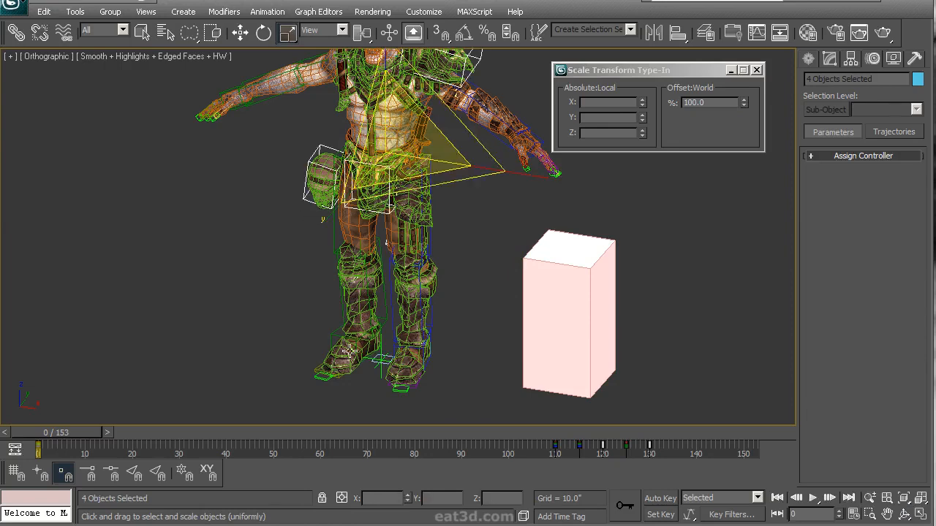
Step: Link the four selected extra bones to the Point helper at the character's feet
{"action": "left_click", "coordinate": [20, 33]}
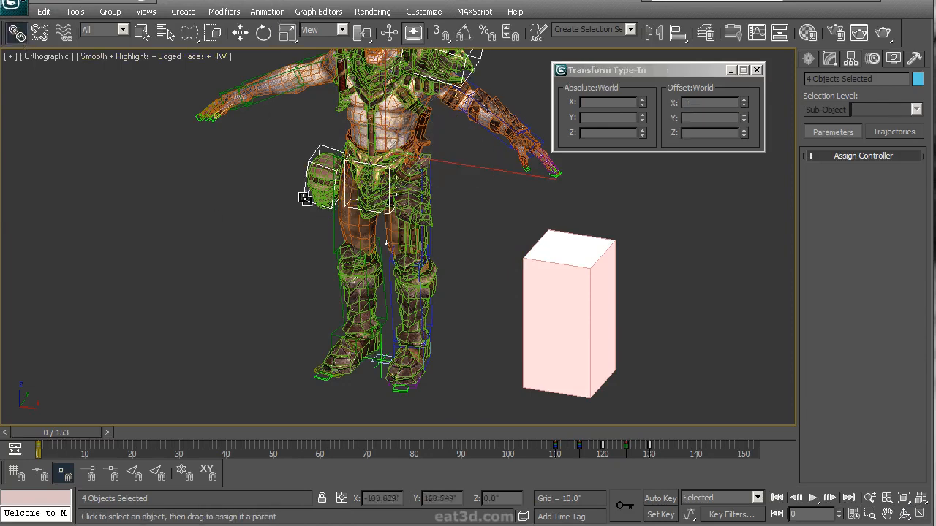
{"action": "left_click_drag", "start_coordinate": [304, 199], "coordinate": [381, 370]}
{"action": "key", "text": "ctrl+r"}
{"action": "left_click_drag", "start_coordinate": [449, 309], "coordinate": [274, 280]}
{"action": "mouse_move", "coordinate": [432, 278]}
{"action": "left_mouse_down"}
{"action": "mouse_move", "coordinate": [386, 278]}
{"action": "mouse_move", "coordinate": [476, 266]}
{"action": "mouse_move", "coordinate": [424, 284]}
{"action": "left_mouse_up"}
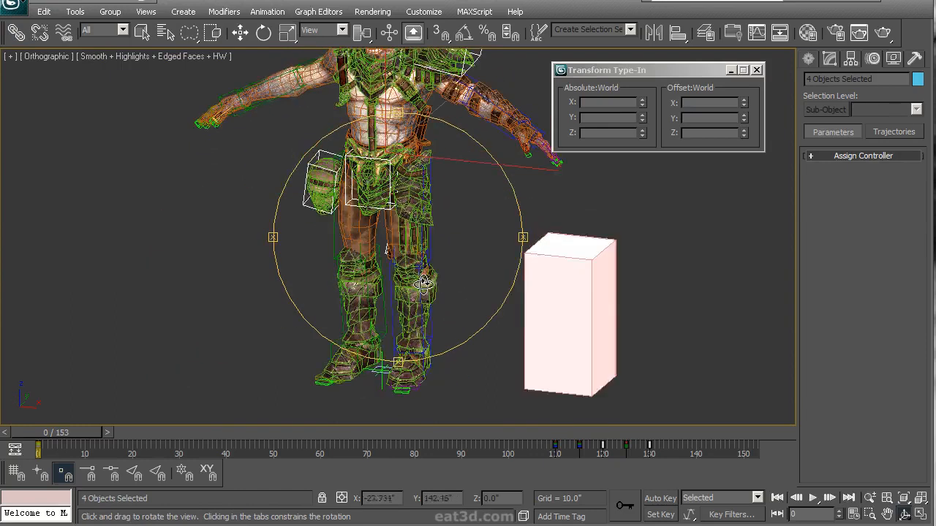
{"action": "scroll", "coordinate": [424, 283], "scroll_direction": "up", "scroll_amount": 3}
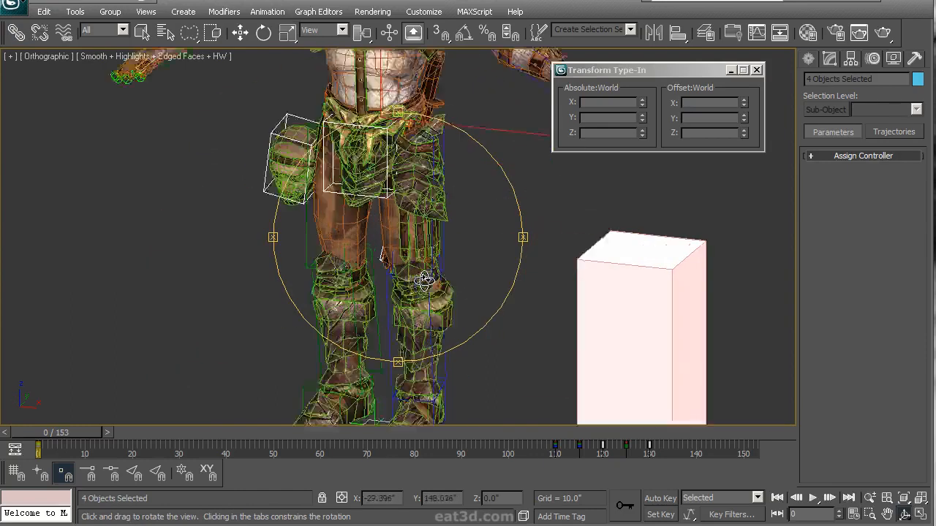
Step: Unhide the SkinData layer and switch the viewport to wireframe display
{"action": "left_click", "coordinate": [757, 70]}
{"action": "left_click", "coordinate": [705, 33]}
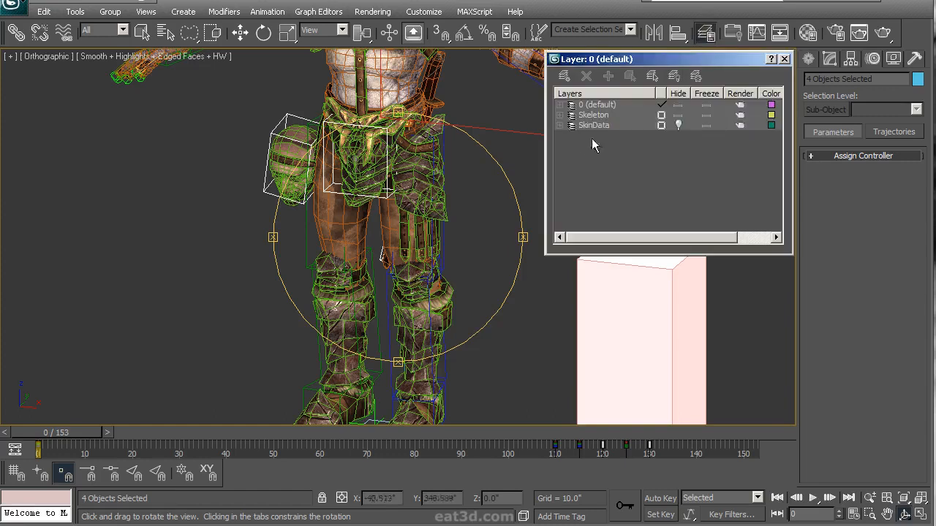
{"action": "left_click", "coordinate": [678, 125]}
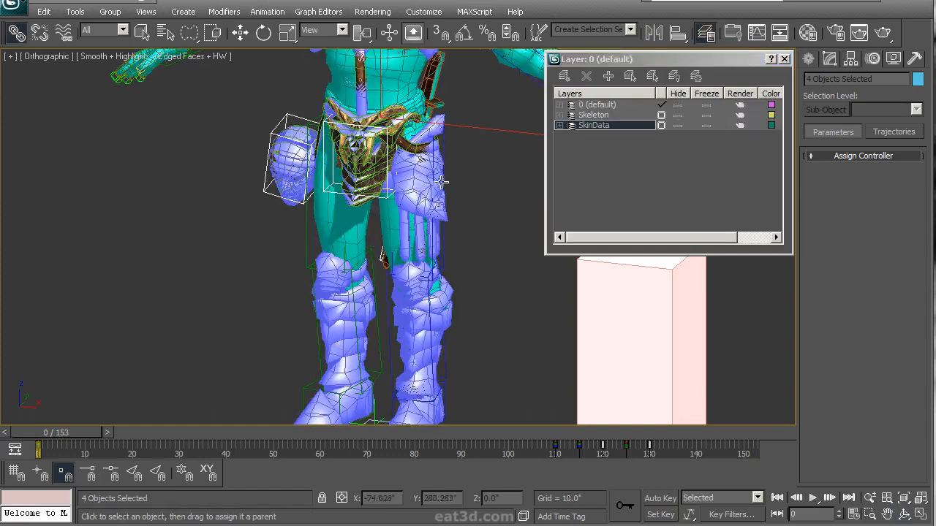
{"action": "scroll", "coordinate": [441, 183], "scroll_direction": "up", "scroll_amount": 3}
{"action": "key", "text": "F3"}
{"action": "key", "text": "ctrl+r"}
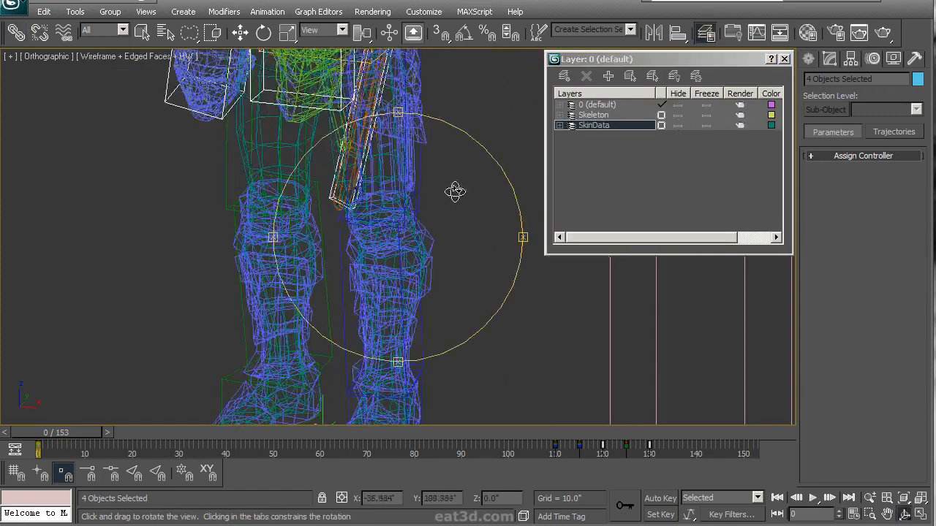
{"action": "scroll", "coordinate": [480, 205], "scroll_direction": "up", "scroll_amount": 5}
{"action": "right_click", "coordinate": [477, 274]}
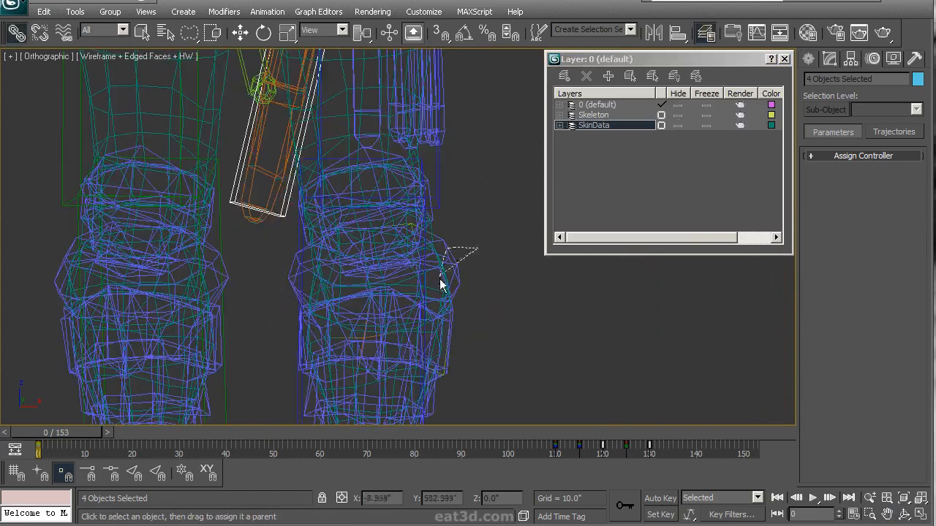
Step: Select the Armor mesh and activate Select and Link for it
{"action": "scroll", "coordinate": [453, 292], "scroll_direction": "down", "scroll_amount": 8}
{"action": "middle_click_drag", "start_coordinate": [427, 191], "coordinate": [361, 269]}
{"action": "scroll", "coordinate": [372, 255], "scroll_direction": "up", "scroll_amount": 2}
{"action": "scroll", "coordinate": [372, 255], "scroll_direction": "down", "scroll_amount": 2}
{"action": "middle_click_drag", "start_coordinate": [371, 387], "coordinate": [405, 158]}
{"action": "left_click", "coordinate": [391, 252]}
{"action": "scroll", "coordinate": [405, 275], "scroll_direction": "down", "scroll_amount": 3}
{"action": "scroll", "coordinate": [431, 241], "scroll_direction": "up", "scroll_amount": 2}
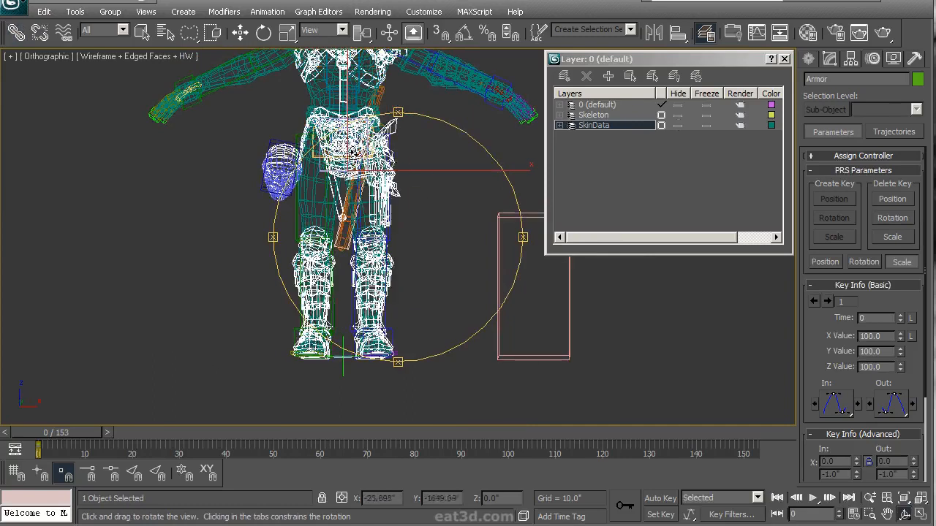
{"action": "middle_click_drag", "start_coordinate": [344, 156], "coordinate": [398, 229], "text": "alt"}
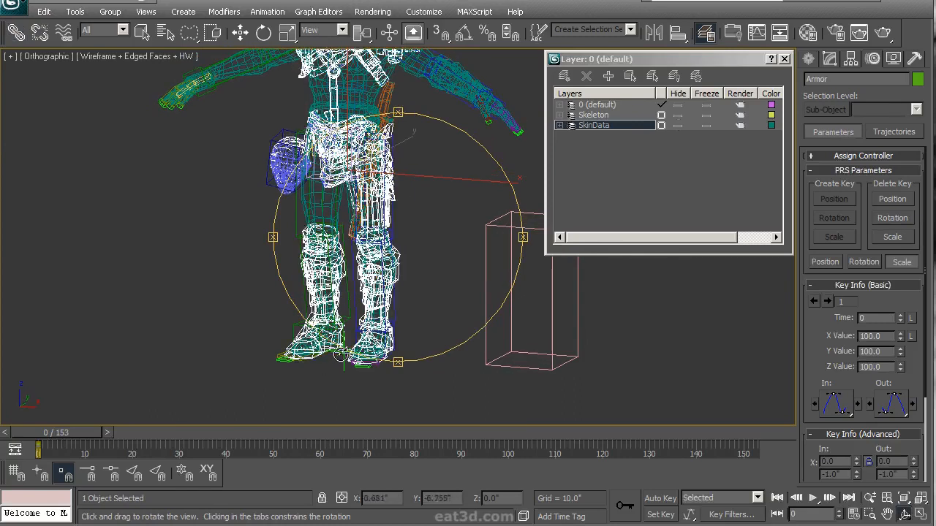
{"action": "left_click_drag", "start_coordinate": [441, 181], "coordinate": [416, 198]}
{"action": "scroll", "coordinate": [458, 198], "scroll_direction": "up", "scroll_amount": 4}
{"action": "right_click", "coordinate": [414, 201]}
{"action": "scroll", "coordinate": [412, 207], "scroll_direction": "up", "scroll_amount": 2}
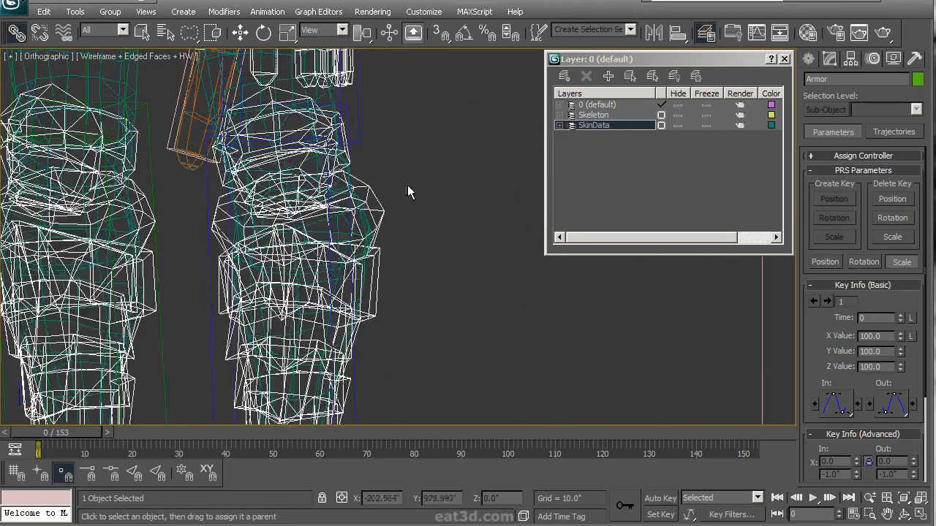
Step: Select the body and armor meshes along with their SkinData copies and link all four to the Point helper
{"action": "left_click_drag", "start_coordinate": [365, 215], "coordinate": [378, 228]}
{"action": "scroll", "coordinate": [397, 243], "scroll_direction": "down", "scroll_amount": 3}
{"action": "middle_click_drag", "start_coordinate": [424, 81], "coordinate": [365, 185]}
{"action": "scroll", "coordinate": [386, 240], "scroll_direction": "up", "scroll_amount": 5}
{"action": "scroll", "coordinate": [386, 240], "scroll_direction": "down", "scroll_amount": 5}
{"action": "middle_click_drag", "start_coordinate": [400, 282], "coordinate": [365, 114]}
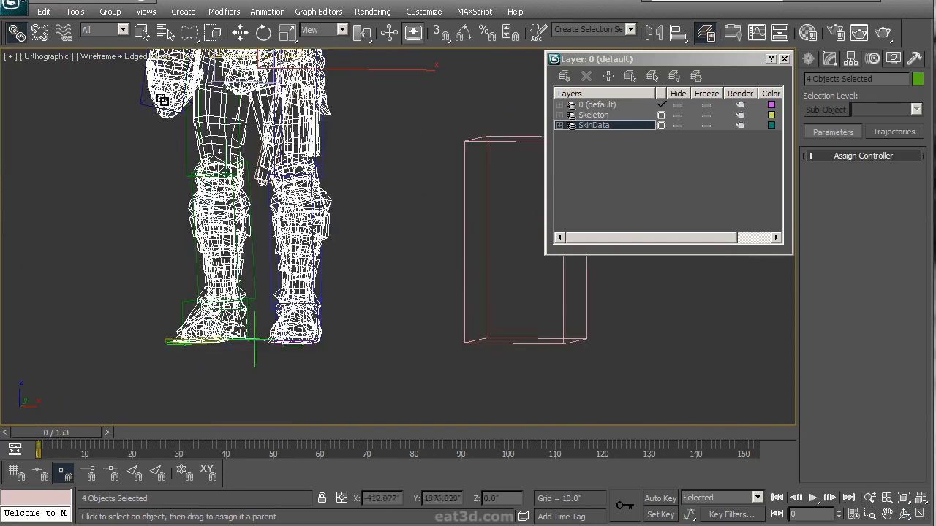
{"action": "middle_click_drag", "start_coordinate": [372, 142], "coordinate": [369, 252]}
{"action": "scroll", "coordinate": [369, 253], "scroll_direction": "down", "scroll_amount": 2}
{"action": "middle_click_drag", "start_coordinate": [339, 192], "coordinate": [370, 234]}
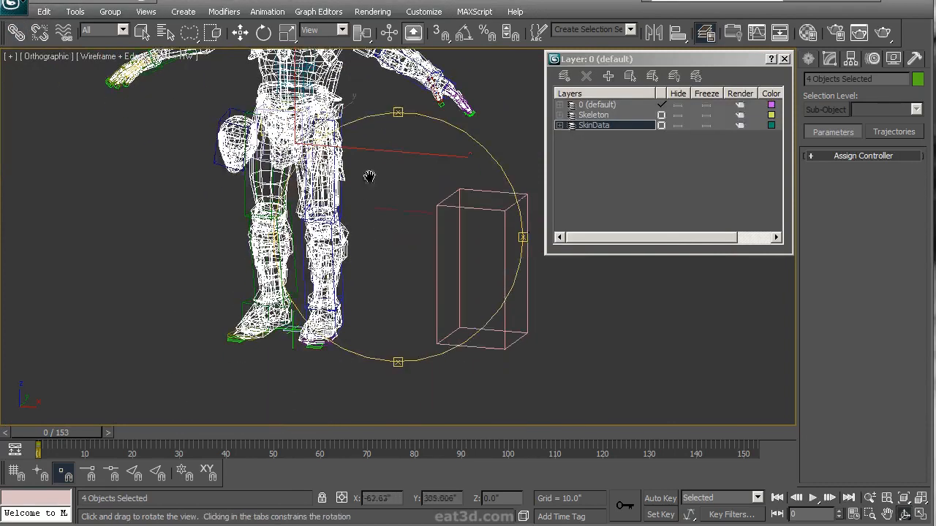
Step: Select the Point01 helper and scale it uniformly by an offset of 35.8 percent
{"action": "left_click", "coordinate": [291, 344]}
{"action": "middle_click_drag", "start_coordinate": [288, 338], "coordinate": [437, 203], "text": "alt"}
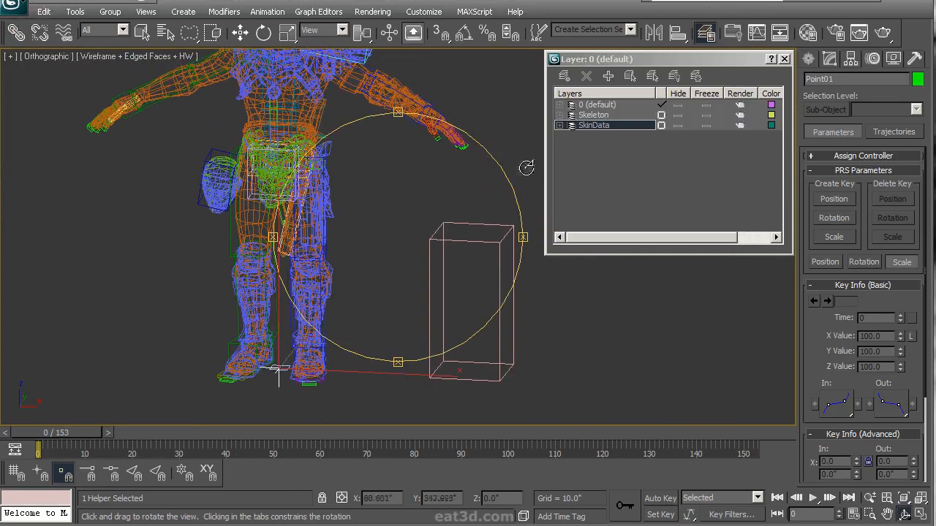
{"action": "left_click", "coordinate": [785, 59]}
{"action": "left_click_drag", "start_coordinate": [444, 226], "coordinate": [430, 221]}
{"action": "right_click", "coordinate": [430, 220]}
{"action": "right_click", "coordinate": [287, 33]}
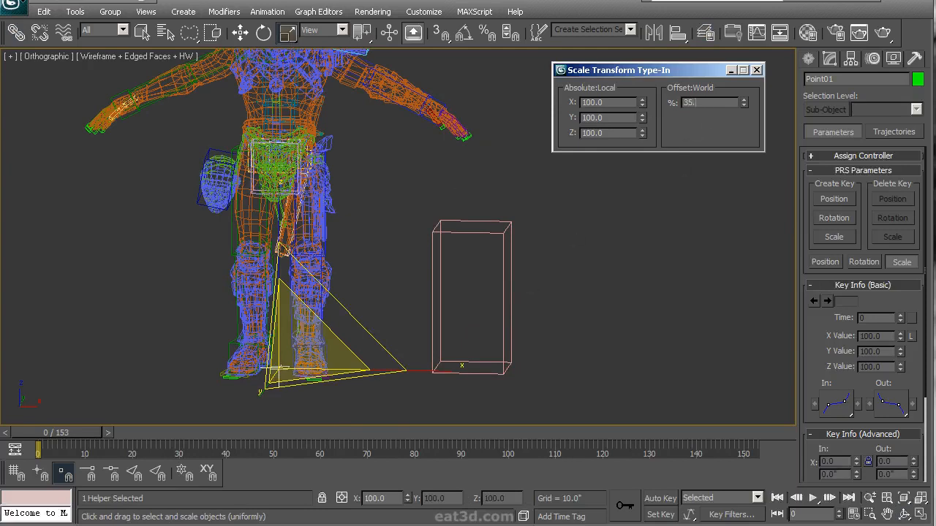
{"action": "type", "text": "35.80"}
{"action": "key", "text": "Return"}
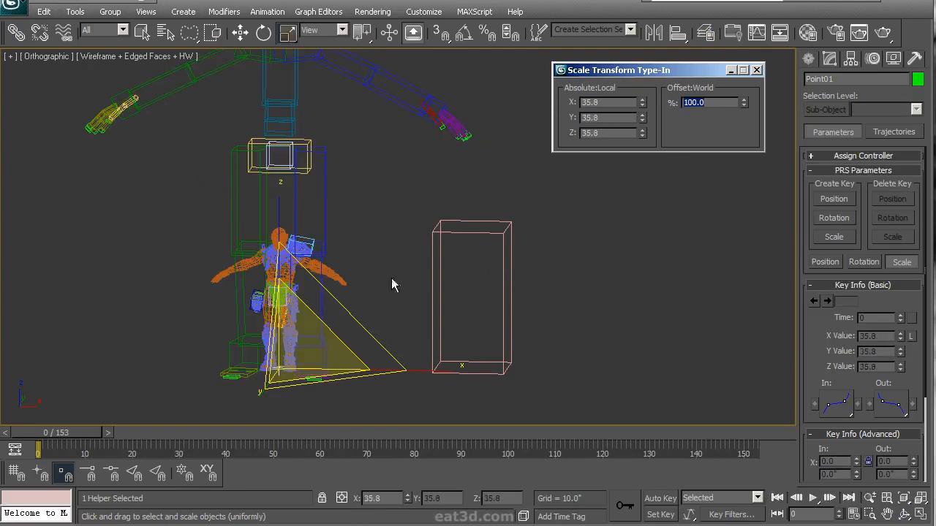
Step: Set the biped's height to 72 inches and return the viewport to shaded display
{"action": "left_click", "coordinate": [310, 170]}
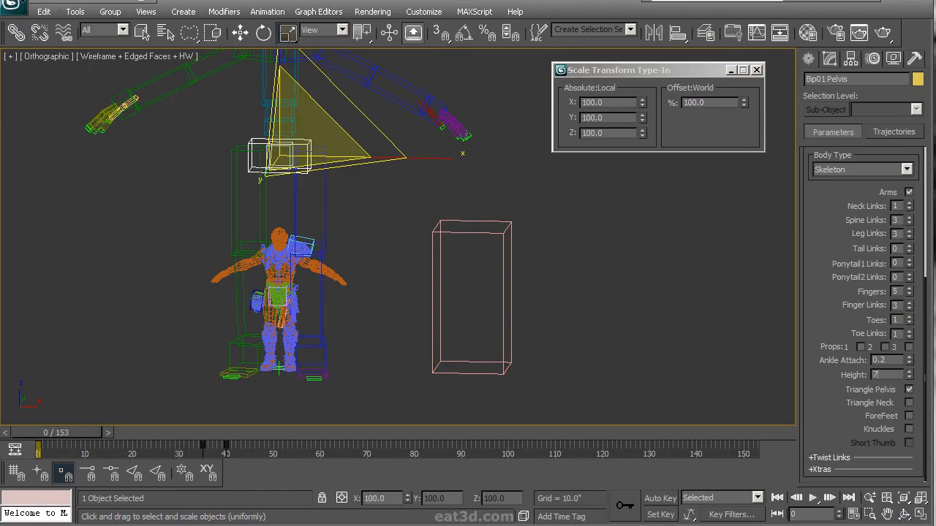
{"action": "key", "text": "Return"}
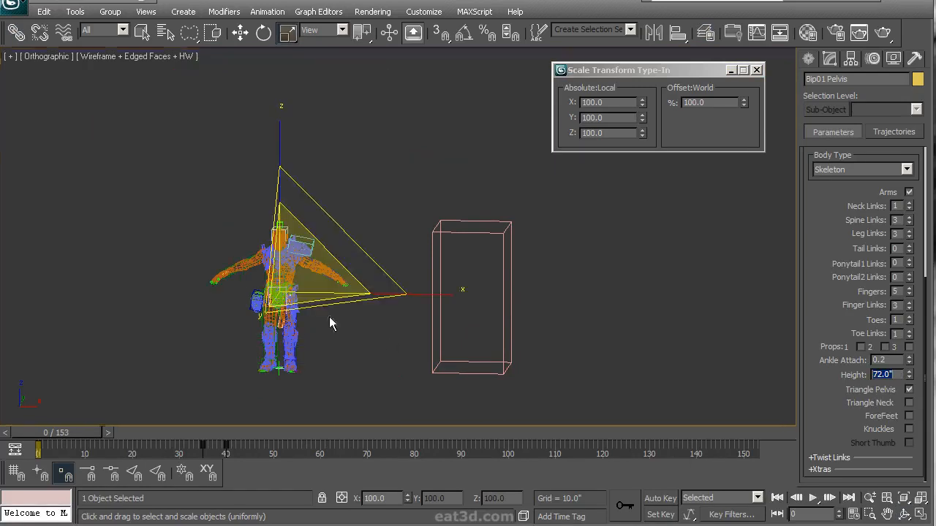
{"action": "middle_click_drag", "start_coordinate": [331, 325], "coordinate": [401, 280]}
{"action": "scroll", "coordinate": [401, 280], "scroll_direction": "up", "scroll_amount": 3}
{"action": "middle_click_drag", "start_coordinate": [328, 179], "coordinate": [402, 242]}
{"action": "key", "text": "ctrl+r"}
{"action": "mouse_move", "coordinate": [458, 253]}
{"action": "left_mouse_down"}
{"action": "mouse_move", "coordinate": [465, 243]}
{"action": "mouse_move", "coordinate": [376, 239]}
{"action": "mouse_move", "coordinate": [422, 253]}
{"action": "mouse_move", "coordinate": [579, 259]}
{"action": "mouse_move", "coordinate": [331, 261]}
{"action": "mouse_move", "coordinate": [416, 256]}
{"action": "mouse_move", "coordinate": [436, 278]}
{"action": "mouse_move", "coordinate": [456, 274]}
{"action": "left_mouse_up"}
{"action": "key", "text": "F3"}
{"action": "scroll", "coordinate": [422, 253], "scroll_direction": "down", "scroll_amount": 3}
{"action": "scroll", "coordinate": [445, 246], "scroll_direction": "up", "scroll_amount": 3}
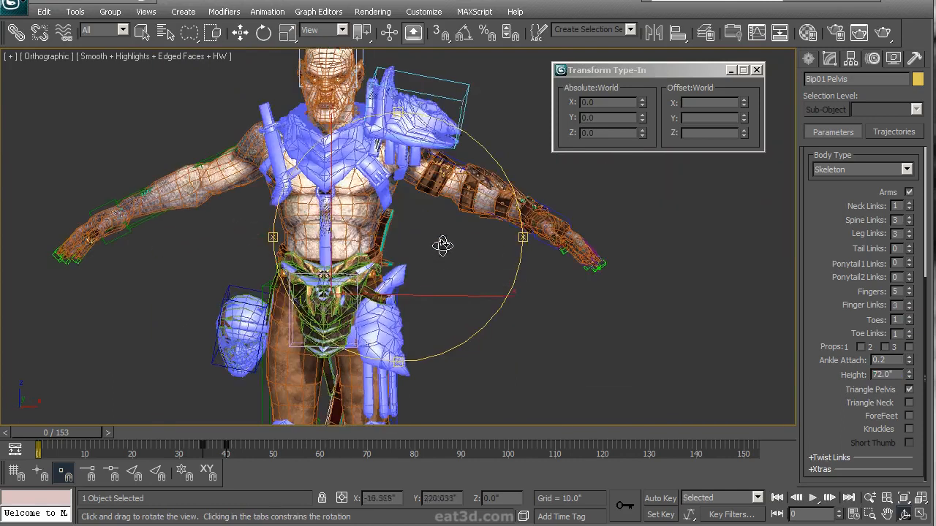
Step: Close the Scale Transform Type-In and hide the SkinData layer
{"action": "key", "text": "r"}
{"action": "left_click", "coordinate": [407, 120]}
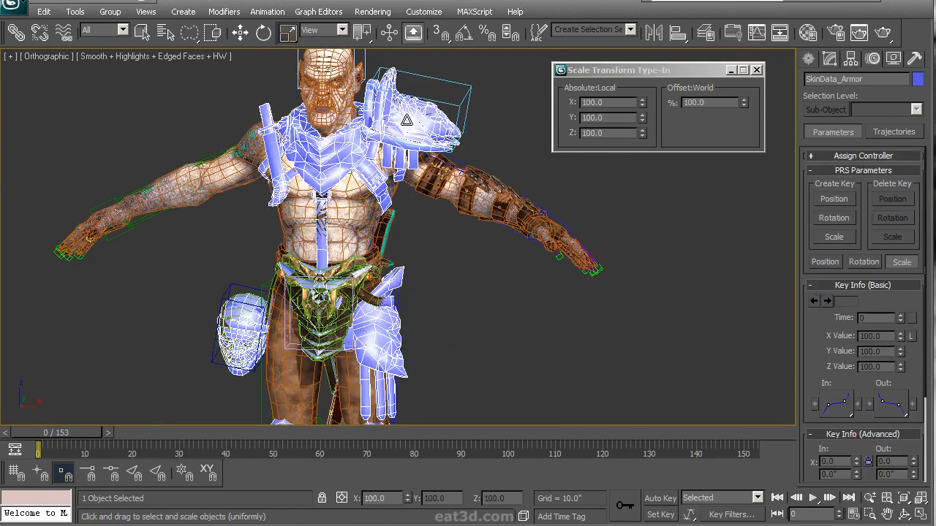
{"action": "left_click", "coordinate": [756, 71]}
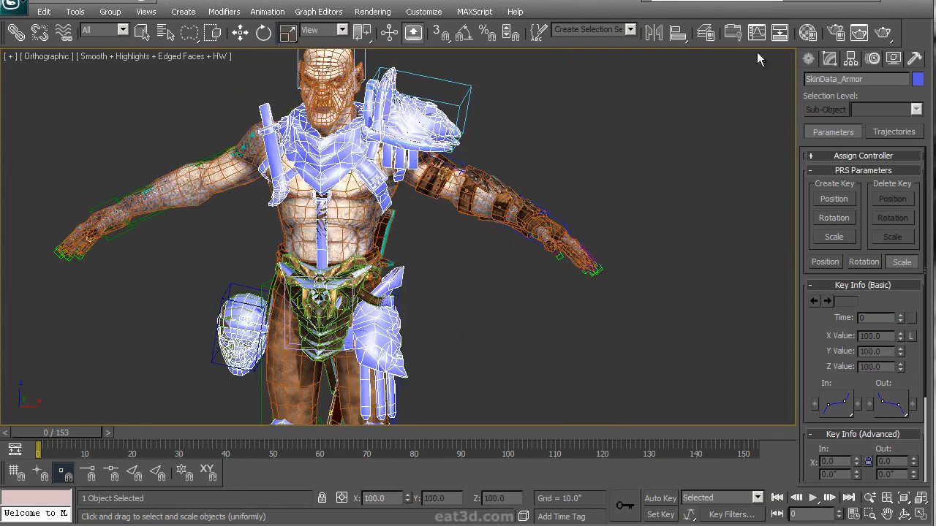
{"action": "left_click", "coordinate": [706, 32]}
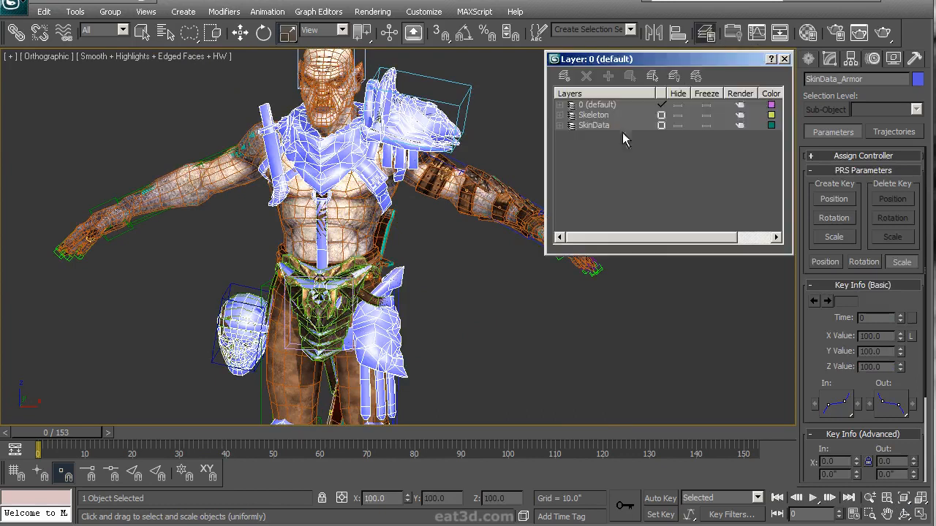
{"action": "left_click", "coordinate": [677, 125]}
{"action": "middle_click_drag", "start_coordinate": [375, 384], "coordinate": [403, 176]}
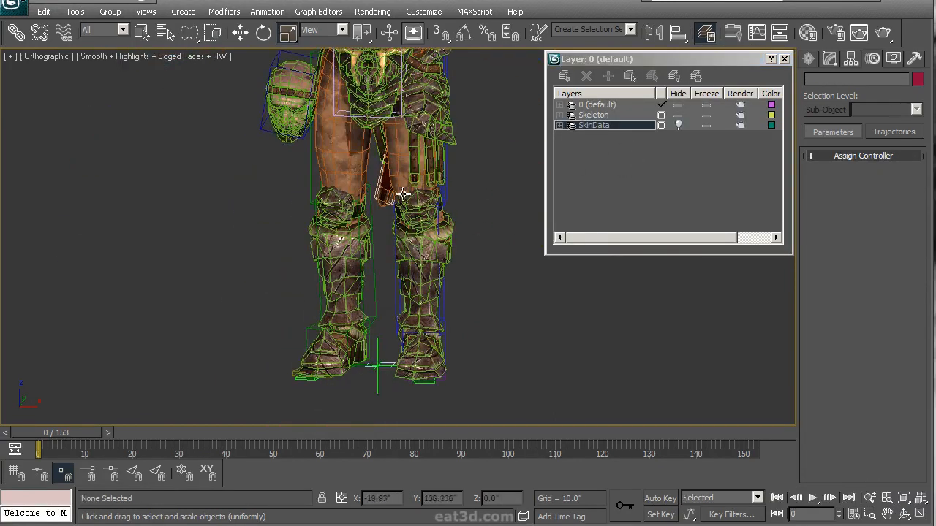
{"action": "middle_click_drag", "start_coordinate": [395, 138], "coordinate": [359, 203]}
{"action": "middle_click_drag", "start_coordinate": [352, 148], "coordinate": [415, 260]}
{"action": "scroll", "coordinate": [415, 261], "scroll_direction": "up", "scroll_amount": 2}
{"action": "middle_click_drag", "start_coordinate": [398, 178], "coordinate": [396, 279]}
{"action": "scroll", "coordinate": [396, 279], "scroll_direction": "down", "scroll_amount": 2}
Step: Select the Body and Armor meshes and hide them
{"action": "left_click", "coordinate": [396, 225]}
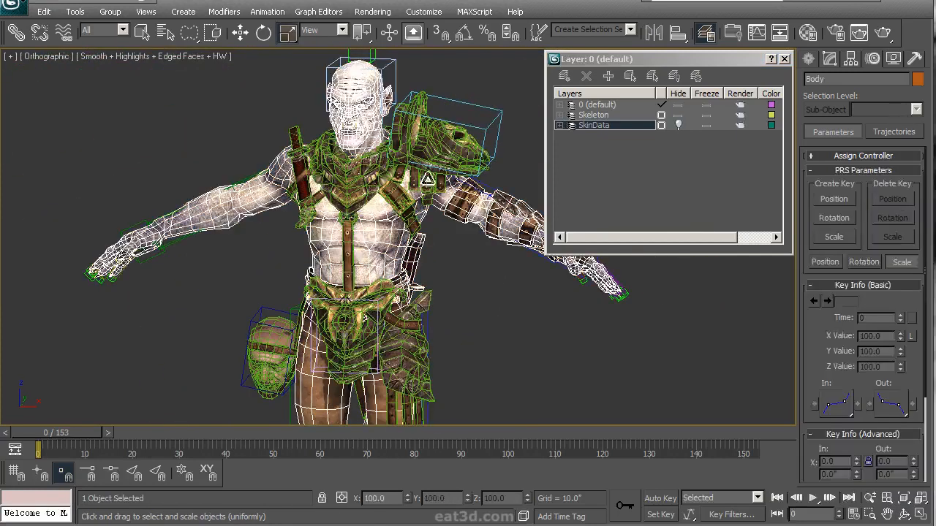
{"action": "left_click", "coordinate": [459, 144], "text": "ctrl"}
{"action": "right_click", "coordinate": [459, 146]}
{"action": "left_click", "coordinate": [481, 104]}
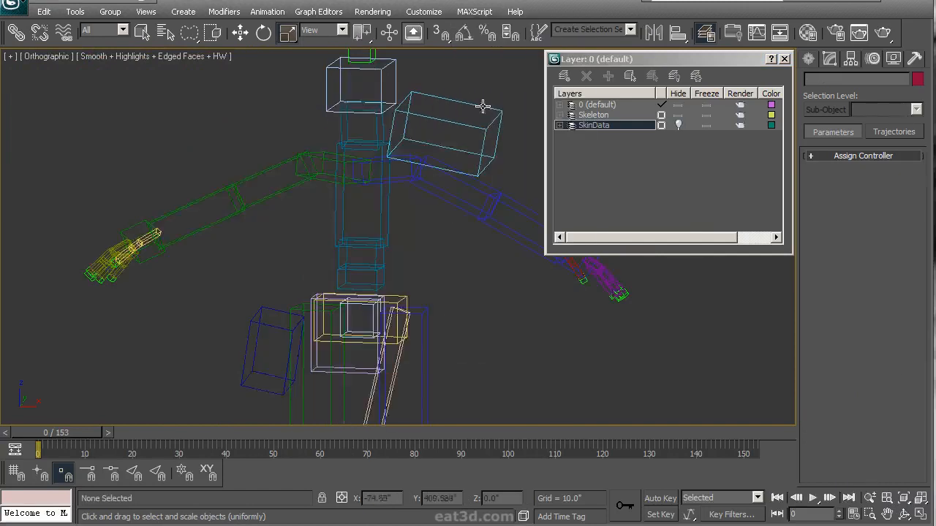
Step: Link HangingHead_Bone, the front hip bone and Sword_Bone to the biped's pelvis
{"action": "middle_click_drag", "start_coordinate": [397, 234], "coordinate": [309, 246]}
{"action": "left_click", "coordinate": [285, 212]}
{"action": "left_click", "coordinate": [16, 32]}
{"action": "scroll", "coordinate": [309, 246], "scroll_direction": "up", "scroll_amount": 4}
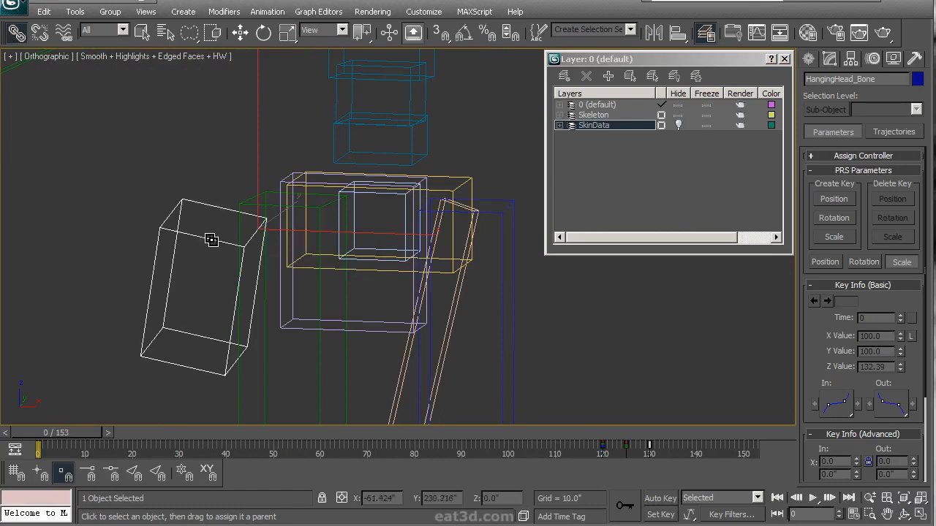
{"action": "left_click_drag", "start_coordinate": [344, 271], "coordinate": [387, 324]}
{"action": "left_click_drag", "start_coordinate": [380, 273], "coordinate": [378, 270]}
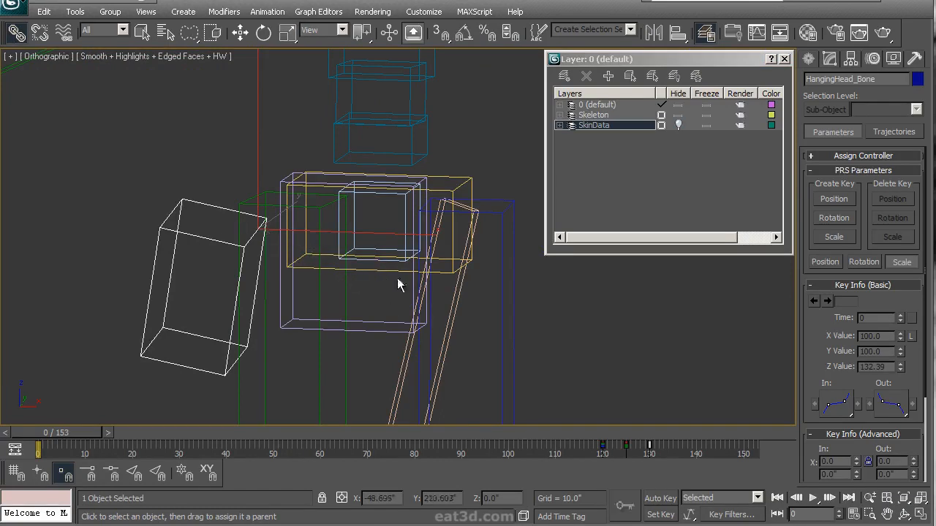
{"action": "left_click", "coordinate": [458, 302]}
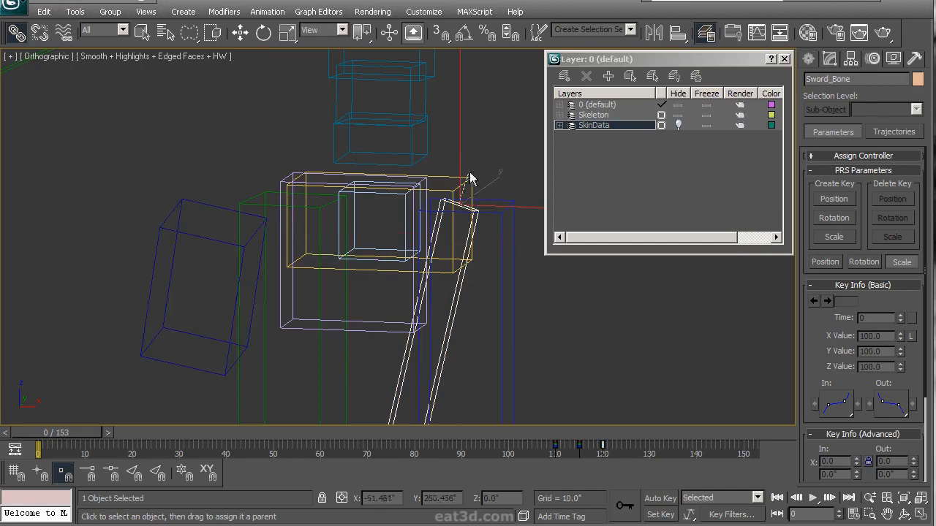
{"action": "scroll", "coordinate": [470, 185], "scroll_direction": "down", "scroll_amount": 5}
{"action": "middle_click_drag", "start_coordinate": [472, 198], "coordinate": [448, 256]}
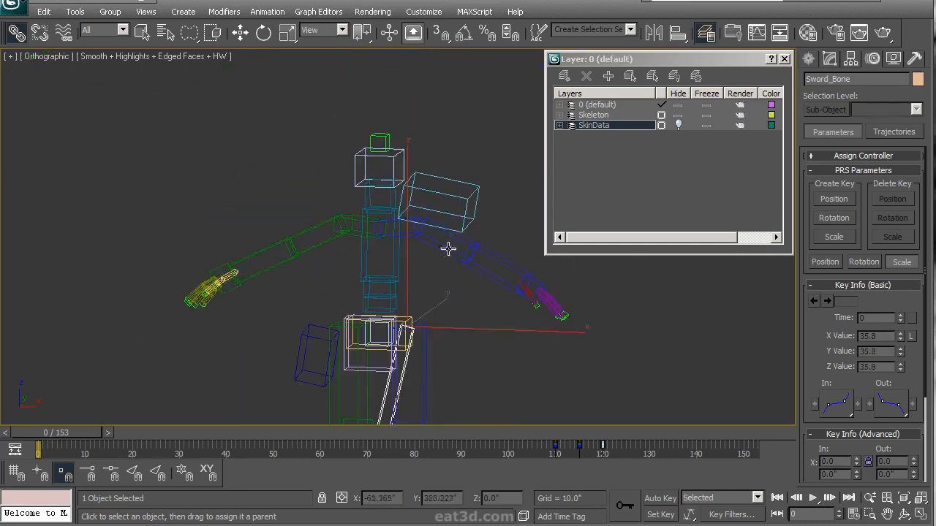
Step: Link Shoulder_Bone to the biped's clavicle beneath it
{"action": "left_click", "coordinate": [462, 220]}
{"action": "scroll", "coordinate": [455, 229], "scroll_direction": "up", "scroll_amount": 6}
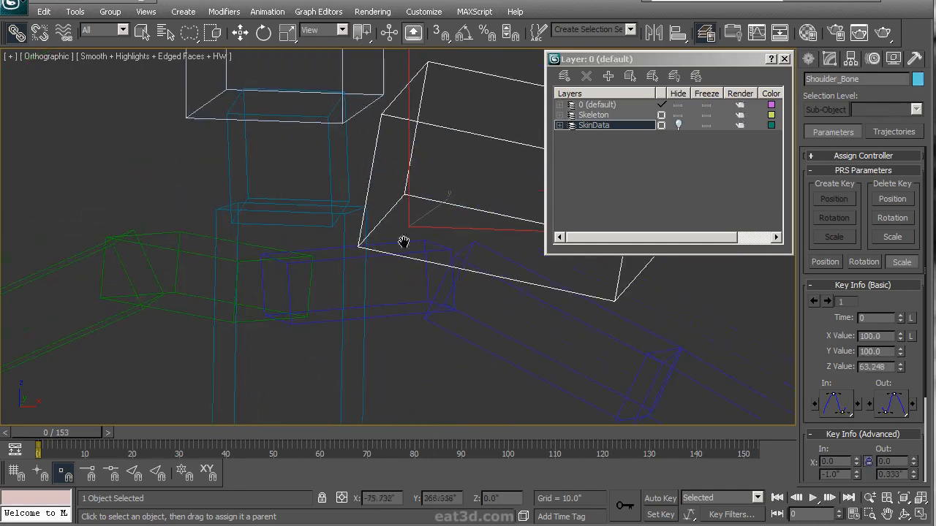
{"action": "left_click_drag", "start_coordinate": [381, 229], "coordinate": [391, 314]}
{"action": "middle_click_drag", "start_coordinate": [431, 333], "coordinate": [377, 228]}
{"action": "scroll", "coordinate": [385, 256], "scroll_direction": "down", "scroll_amount": 4}
Step: Unhide all objects in the scene and hide the SkinData layer again
{"action": "right_click", "coordinate": [344, 288]}
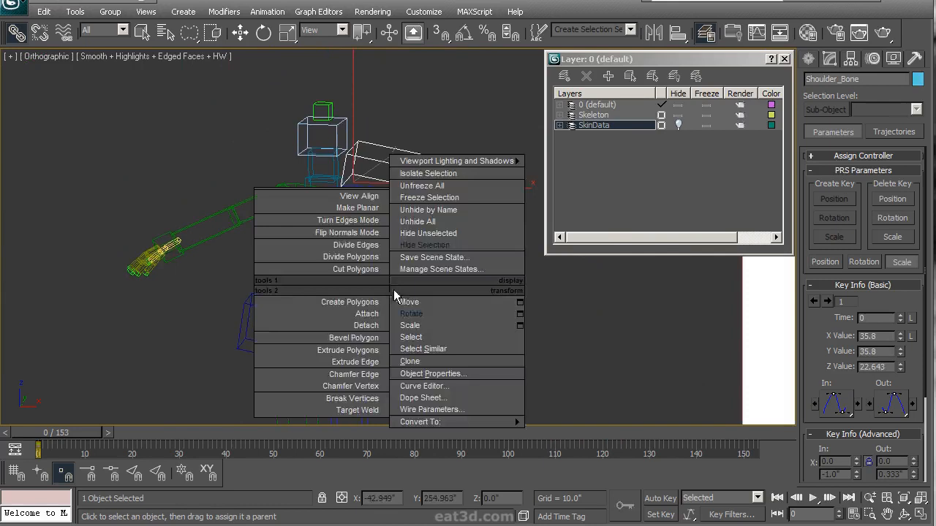
{"action": "left_click", "coordinate": [424, 223]}
{"action": "left_click", "coordinate": [491, 307]}
{"action": "scroll", "coordinate": [413, 253], "scroll_direction": "down", "scroll_amount": 2}
{"action": "middle_click_drag", "start_coordinate": [413, 252], "coordinate": [399, 298]}
{"action": "scroll", "coordinate": [400, 298], "scroll_direction": "up", "scroll_amount": 6}
{"action": "left_click", "coordinate": [678, 125]}
{"action": "scroll", "coordinate": [333, 292], "scroll_direction": "down", "scroll_amount": 2}
{"action": "middle_click_drag", "start_coordinate": [334, 293], "coordinate": [340, 213]}
Step: Select the body and armor meshes to inspect the resized character, and clear the selection
{"action": "left_click", "coordinate": [338, 162]}
{"action": "left_click", "coordinate": [371, 234], "text": "ctrl"}
{"action": "middle_click_drag", "start_coordinate": [355, 310], "coordinate": [417, 191]}
{"action": "scroll", "coordinate": [385, 253], "scroll_direction": "down", "scroll_amount": 1}
{"action": "left_click", "coordinate": [316, 354]}
{"action": "middle_click_drag", "start_coordinate": [358, 245], "coordinate": [382, 264], "text": "alt"}
{"action": "key", "text": "ctrl+d"}
{"action": "left_click_drag", "start_coordinate": [383, 202], "coordinate": [452, 228]}
Step: Select the biped's root object Bip01 through its pelvis and activate the Move tool
{"action": "right_click", "coordinate": [433, 213]}
{"action": "middle_click_drag", "start_coordinate": [430, 211], "coordinate": [415, 255]}
{"action": "scroll", "coordinate": [409, 249], "scroll_direction": "up", "scroll_amount": 4}
{"action": "key", "text": "F3"}
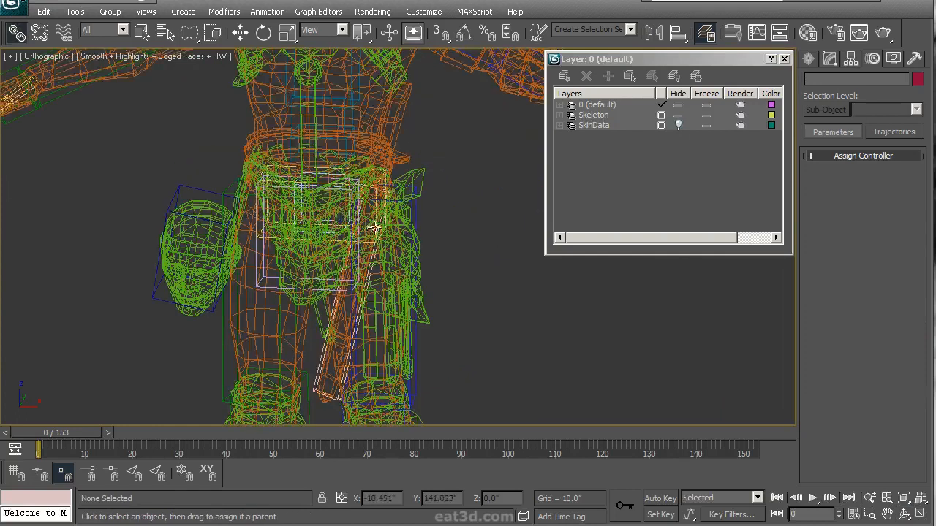
{"action": "left_click", "coordinate": [374, 229]}
{"action": "key", "text": "F3"}
{"action": "key", "text": "w"}
{"action": "key", "text": "Page_Up"}
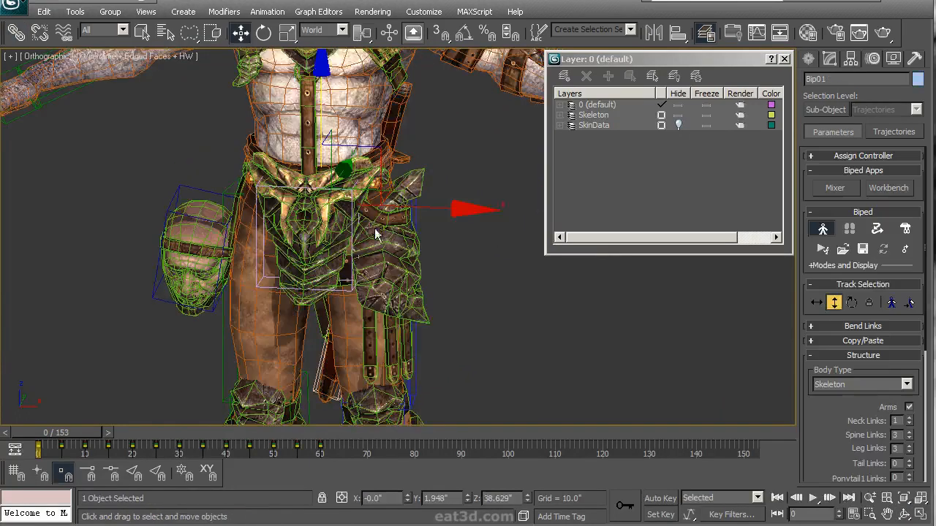
Step: Select the Armor and Body meshes together and orbit around the upper body
{"action": "middle_click_drag", "start_coordinate": [355, 188], "coordinate": [344, 195]}
{"action": "scroll", "coordinate": [344, 194], "scroll_direction": "down", "scroll_amount": 2}
{"action": "key", "text": "ctrl+r"}
{"action": "mouse_move", "coordinate": [407, 241]}
{"action": "left_mouse_down"}
{"action": "mouse_move", "coordinate": [438, 227]}
{"action": "mouse_move", "coordinate": [393, 263]}
{"action": "mouse_move", "coordinate": [417, 204]}
{"action": "mouse_move", "coordinate": [403, 251]}
{"action": "mouse_move", "coordinate": [416, 229]}
{"action": "left_mouse_up"}
{"action": "middle_click_drag", "start_coordinate": [397, 150], "coordinate": [382, 296]}
{"action": "scroll", "coordinate": [397, 259], "scroll_direction": "up", "scroll_amount": 3}
{"action": "left_click_drag", "start_coordinate": [397, 258], "coordinate": [402, 225]}
{"action": "key", "text": "w"}
{"action": "left_click", "coordinate": [460, 172]}
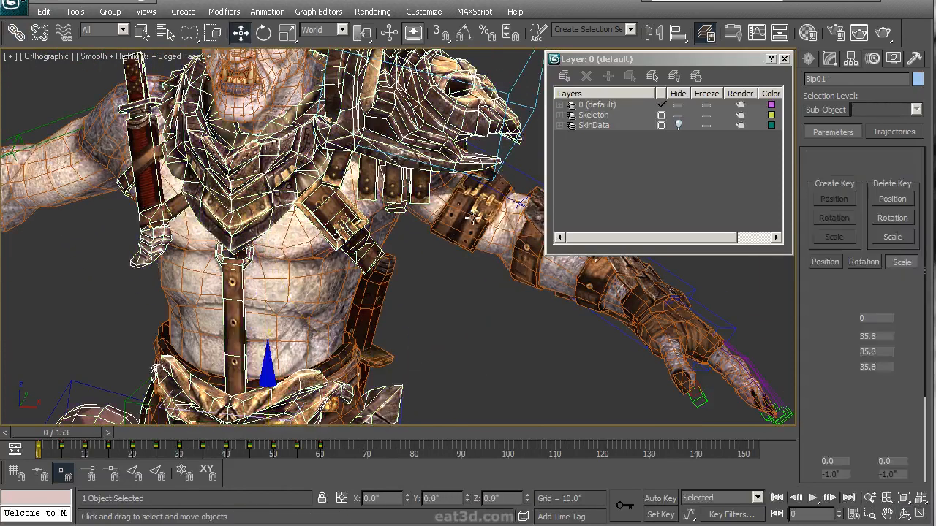
{"action": "left_click", "coordinate": [462, 234], "text": "ctrl"}
{"action": "middle_click_drag", "start_coordinate": [420, 204], "coordinate": [336, 225]}
{"action": "scroll", "coordinate": [333, 226], "scroll_direction": "down", "scroll_amount": 3}
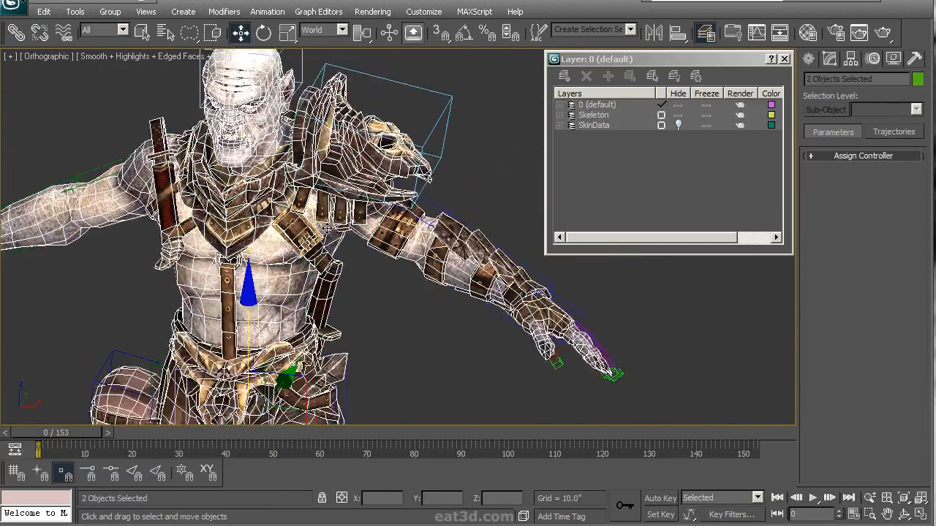
{"action": "key", "text": "ctrl+r"}
{"action": "mouse_move", "coordinate": [402, 224]}
{"action": "left_mouse_down"}
{"action": "mouse_move", "coordinate": [322, 223]}
{"action": "mouse_move", "coordinate": [412, 218]}
{"action": "left_mouse_up"}
{"action": "scroll", "coordinate": [413, 218], "scroll_direction": "down", "scroll_amount": 2}
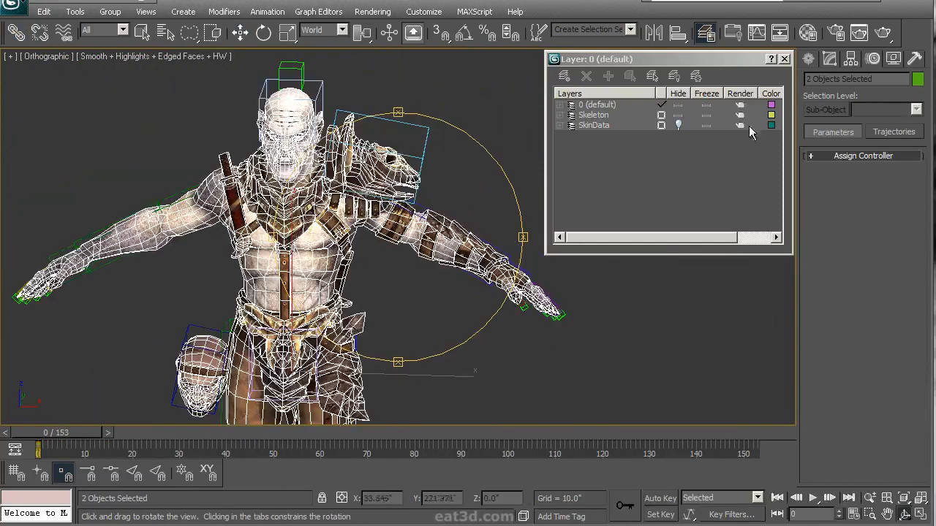
Step: Apply a Skin modifier to the selected Armor and Body meshes together
{"action": "key", "text": "ctrl+s"}
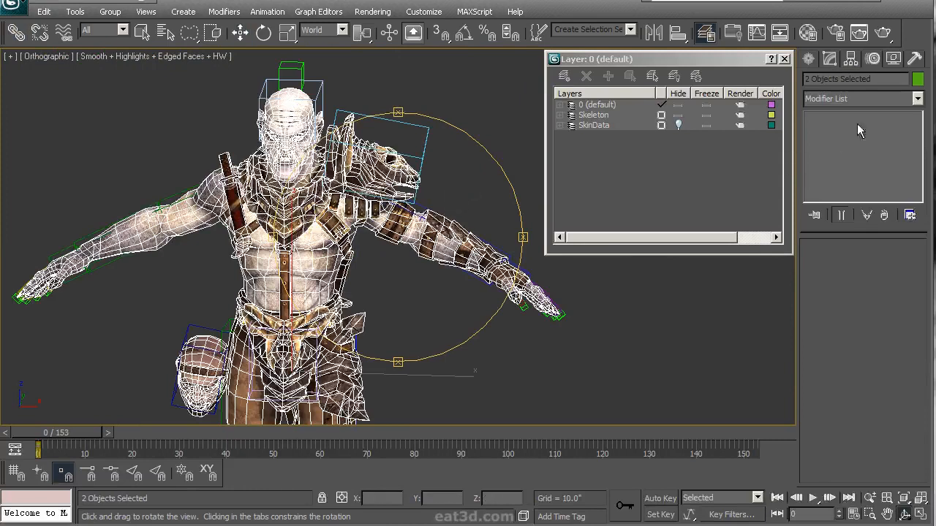
{"action": "left_click", "coordinate": [918, 98]}
{"action": "scroll", "coordinate": [866, 300], "scroll_direction": "down", "scroll_amount": 10}
{"action": "scroll", "coordinate": [852, 410], "scroll_direction": "down", "scroll_amount": 5}
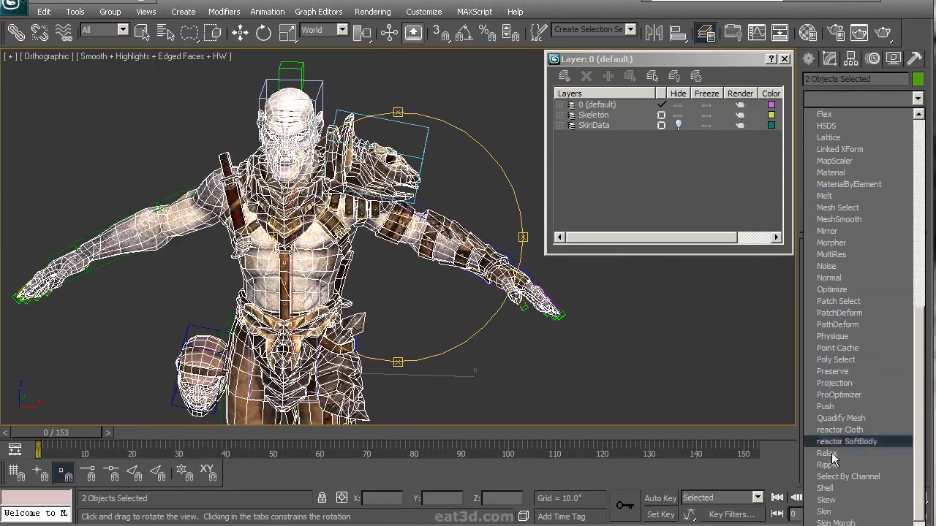
{"action": "left_click", "coordinate": [825, 512]}
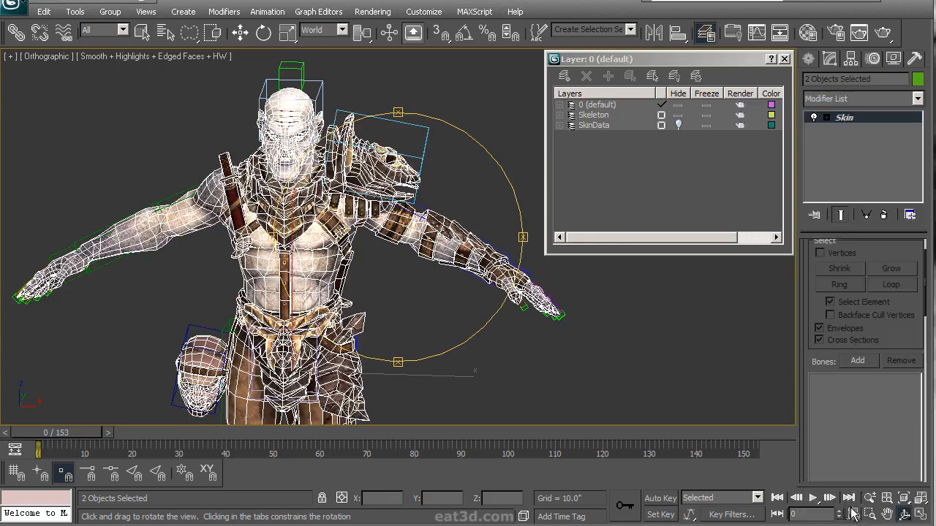
{"action": "left_click_drag", "start_coordinate": [456, 292], "coordinate": [434, 322]}
{"action": "scroll", "coordinate": [434, 323], "scroll_direction": "down", "scroll_amount": 3}
{"action": "middle_click_drag", "start_coordinate": [433, 323], "coordinate": [451, 267]}
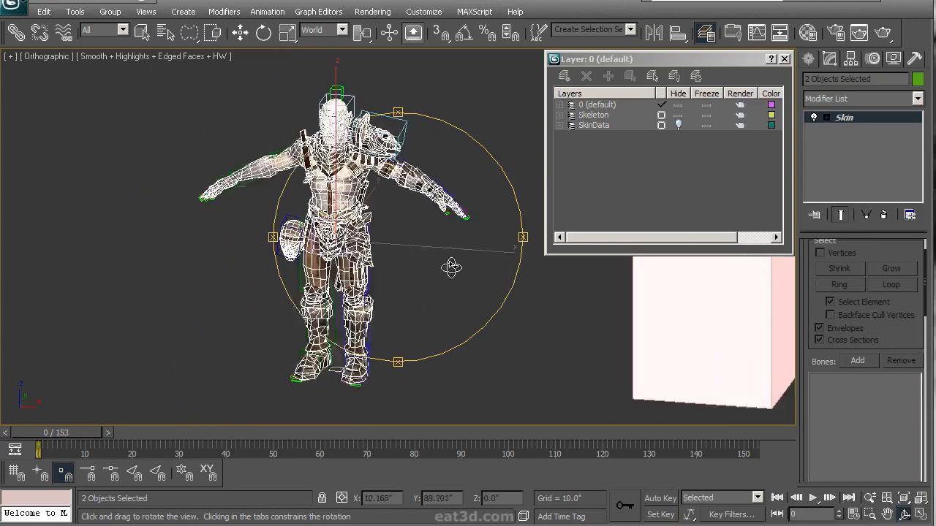
{"action": "left_click_drag", "start_coordinate": [451, 267], "coordinate": [424, 263]}
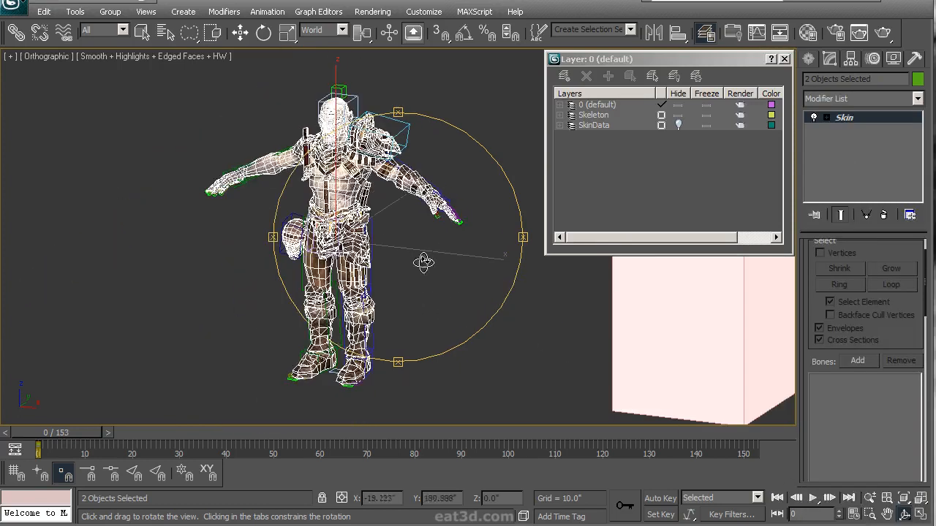
{"action": "right_click", "coordinate": [848, 122]}
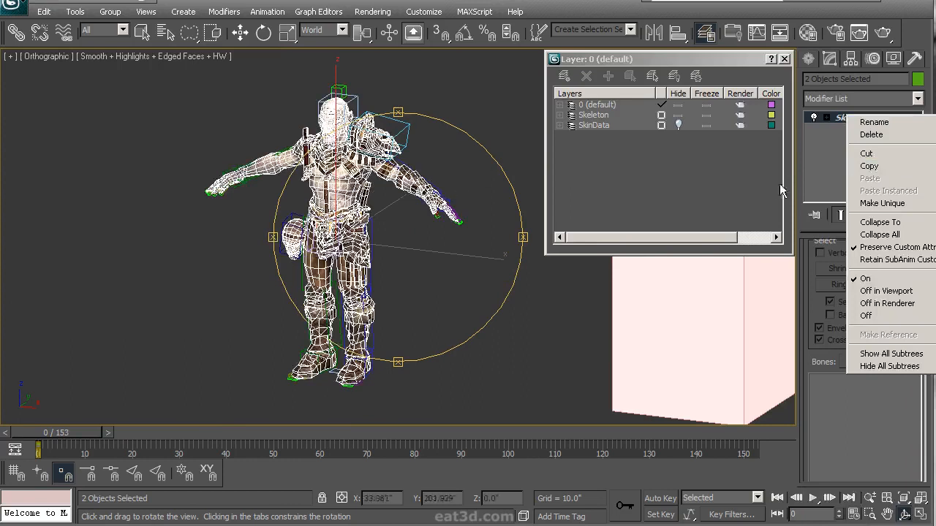
{"action": "left_click", "coordinate": [819, 160]}
{"action": "mouse_move", "coordinate": [419, 251]}
{"action": "left_mouse_down"}
{"action": "mouse_move", "coordinate": [458, 244]}
{"action": "mouse_move", "coordinate": [424, 259]}
{"action": "mouse_move", "coordinate": [395, 256]}
{"action": "mouse_move", "coordinate": [438, 253]}
{"action": "mouse_move", "coordinate": [416, 240]}
{"action": "mouse_move", "coordinate": [434, 239]}
{"action": "mouse_move", "coordinate": [418, 259]}
{"action": "left_mouse_up"}
{"action": "scroll", "coordinate": [417, 258], "scroll_direction": "up", "scroll_amount": 4}
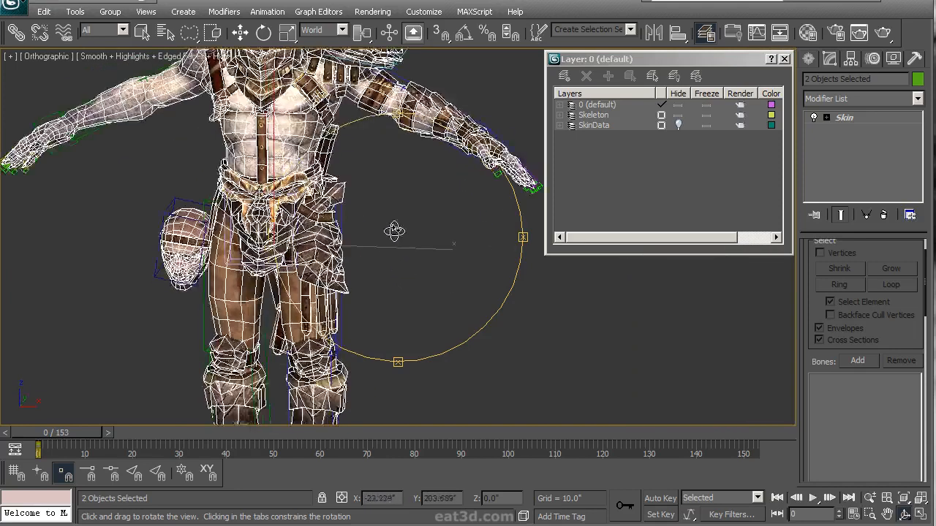
{"action": "scroll", "coordinate": [398, 231], "scroll_direction": "down", "scroll_amount": 3}
{"action": "left_click_drag", "start_coordinate": [465, 227], "coordinate": [516, 220]}
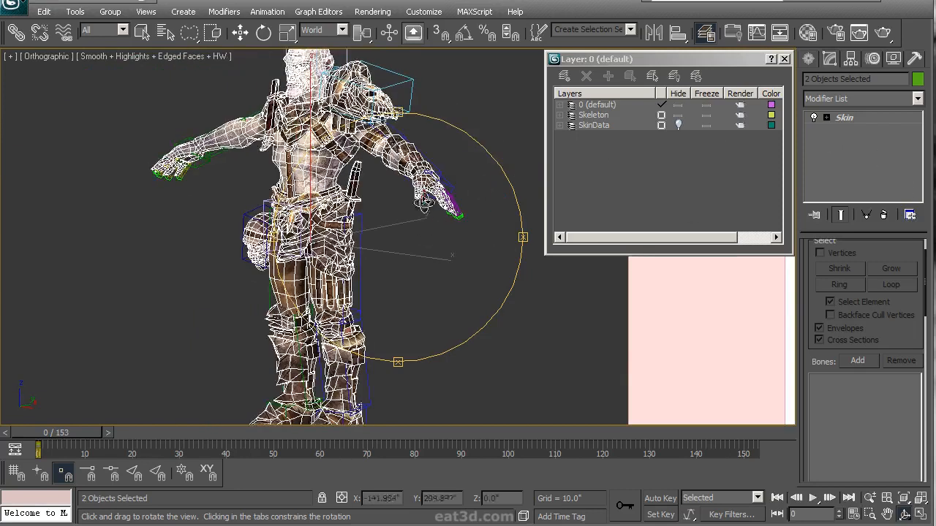
Step: Add all listed biped and extra bones to the Skin modifier, leaving out Box01
{"action": "left_click", "coordinate": [890, 119]}
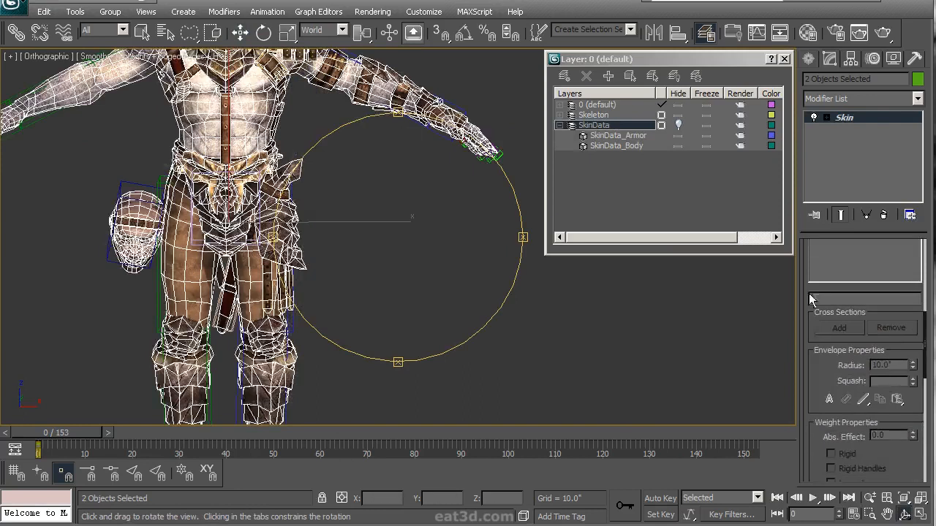
{"action": "left_click_drag", "start_coordinate": [811, 326], "coordinate": [805, 499]}
{"action": "left_click_drag", "start_coordinate": [824, 267], "coordinate": [844, 333]}
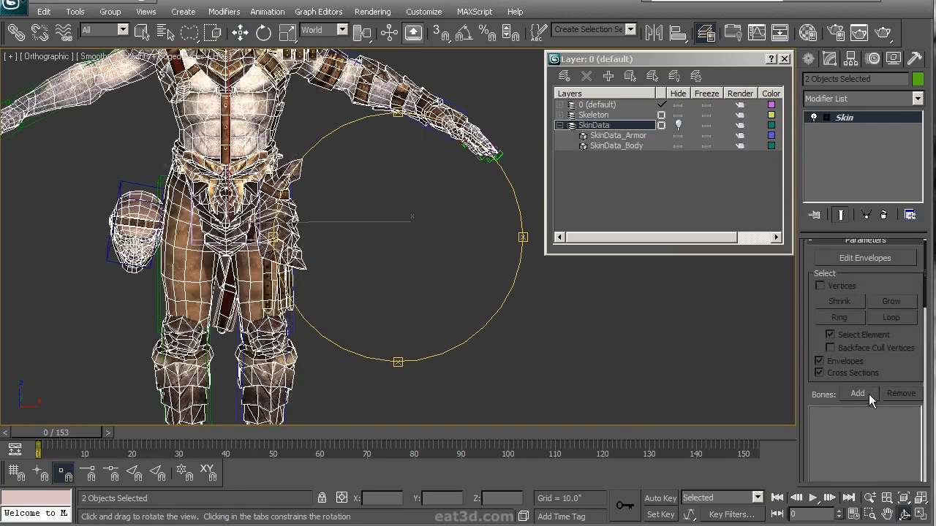
{"action": "left_click", "coordinate": [869, 394]}
{"action": "left_click_drag", "start_coordinate": [174, 7], "coordinate": [399, 48]}
{"action": "left_click_drag", "start_coordinate": [221, 142], "coordinate": [215, 425]}
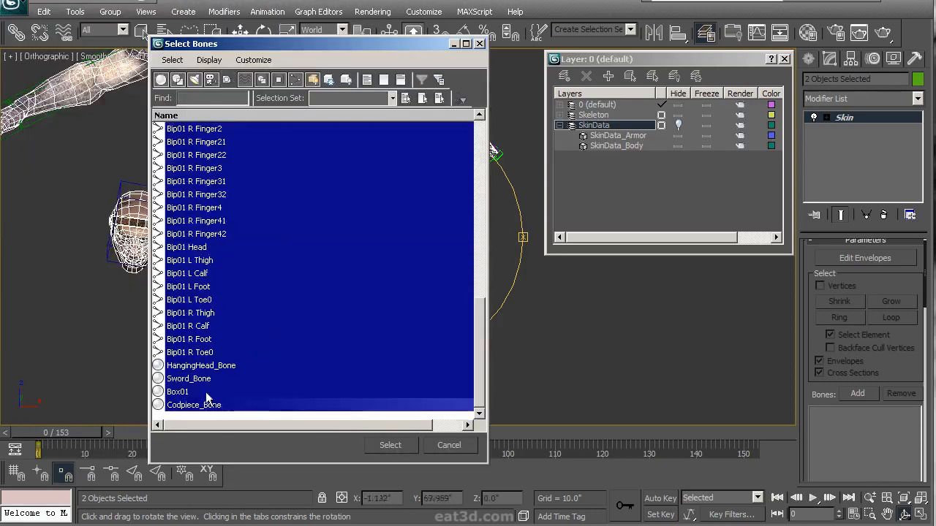
{"action": "left_click", "coordinate": [206, 393], "text": "ctrl"}
{"action": "scroll", "coordinate": [252, 351], "scroll_direction": "up", "scroll_amount": 6}
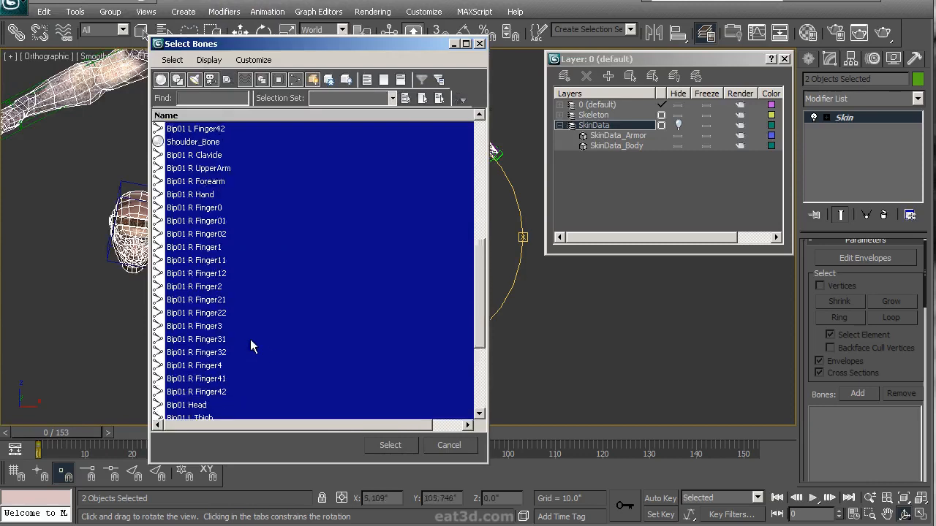
{"action": "scroll", "coordinate": [266, 356], "scroll_direction": "down", "scroll_amount": 4}
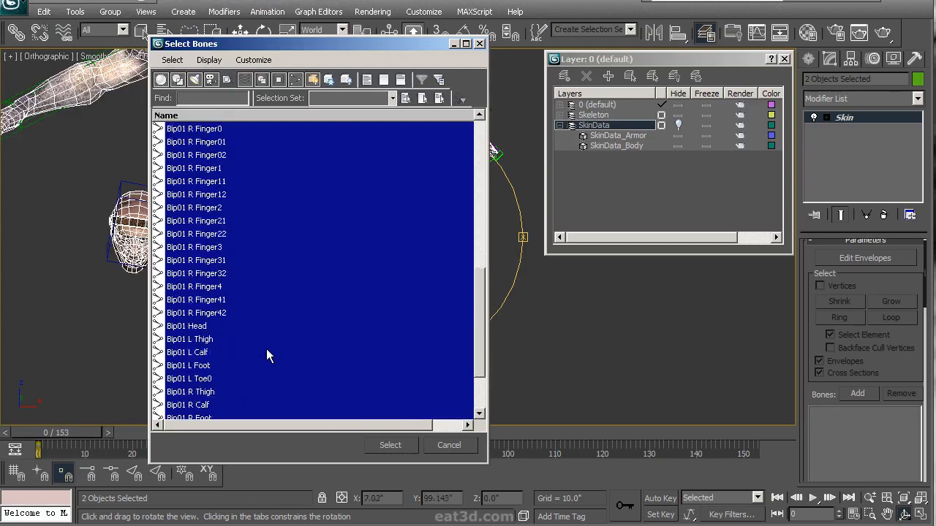
{"action": "left_click", "coordinate": [390, 445]}
Step: Enter Edit Envelopes on the Skin modifier, enable vertex selection, and turn off Select Element
{"action": "middle_click_drag", "start_coordinate": [410, 255], "coordinate": [421, 229]}
{"action": "scroll", "coordinate": [422, 229], "scroll_direction": "down", "scroll_amount": 4}
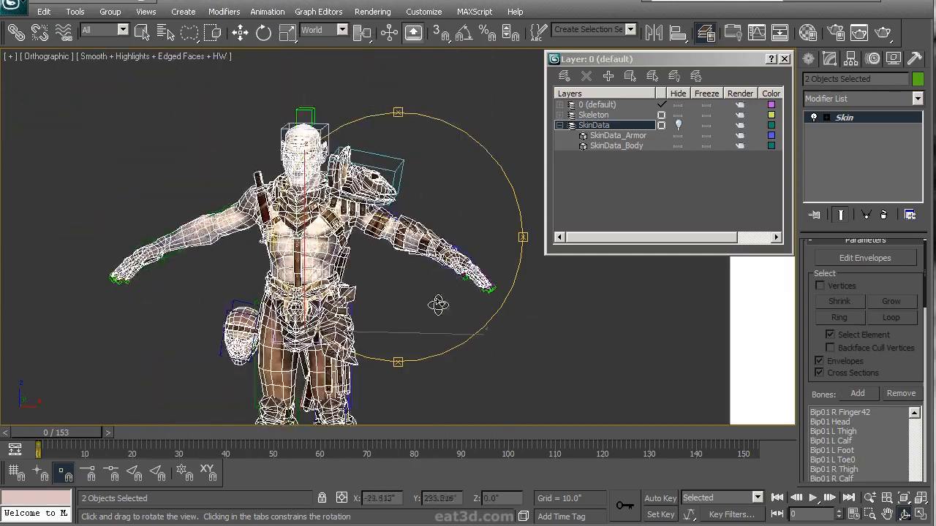
{"action": "scroll", "coordinate": [439, 307], "scroll_direction": "up", "scroll_amount": 5}
{"action": "mouse_move", "coordinate": [814, 329]}
{"action": "left_mouse_down"}
{"action": "mouse_move", "coordinate": [814, 247]}
{"action": "mouse_move", "coordinate": [810, 338]}
{"action": "left_mouse_up"}
{"action": "left_click", "coordinate": [842, 269]}
{"action": "left_click", "coordinate": [831, 295]}
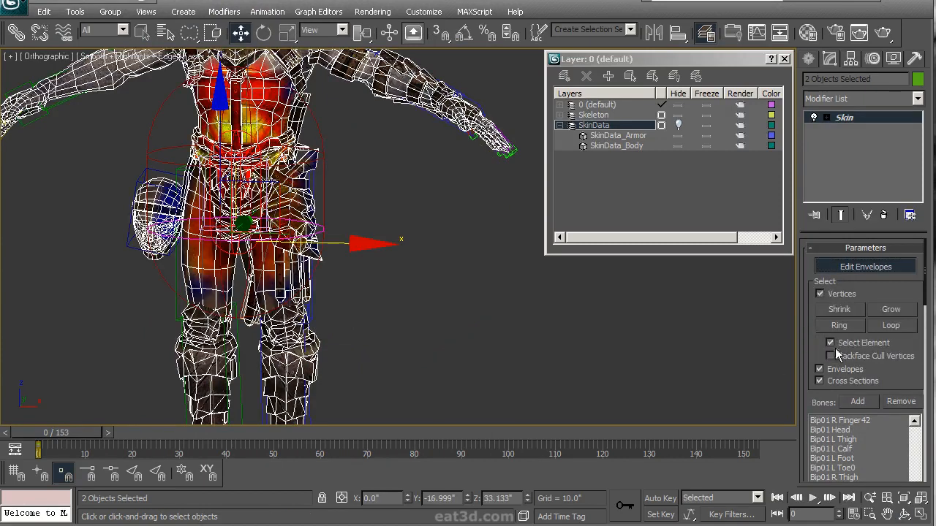
{"action": "scroll", "coordinate": [820, 358], "scroll_direction": "down", "scroll_amount": 5}
{"action": "scroll", "coordinate": [815, 369], "scroll_direction": "down", "scroll_amount": 5}
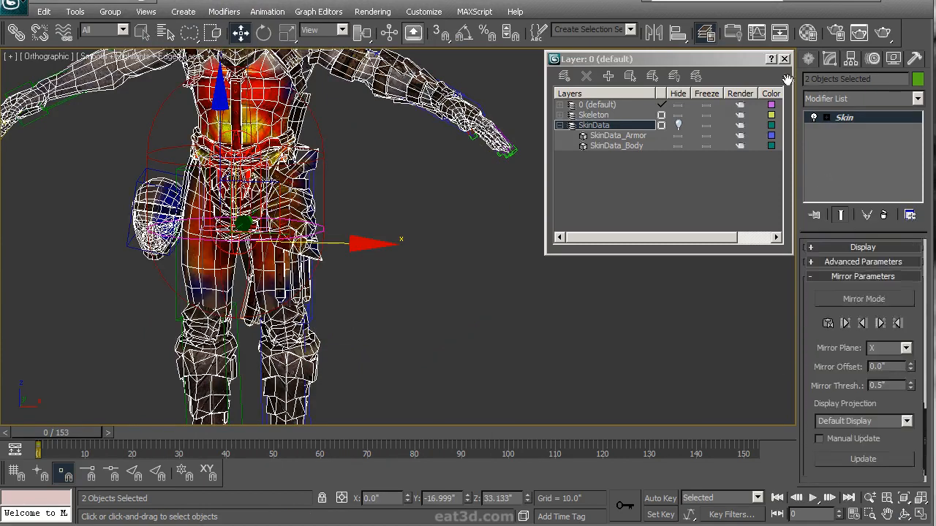
Step: Turn on Show No Envelopes in the Skin display options and set the Bone Affect Limit to 5
{"action": "left_click", "coordinate": [852, 242]}
{"action": "scroll", "coordinate": [817, 322], "scroll_direction": "down", "scroll_amount": 5}
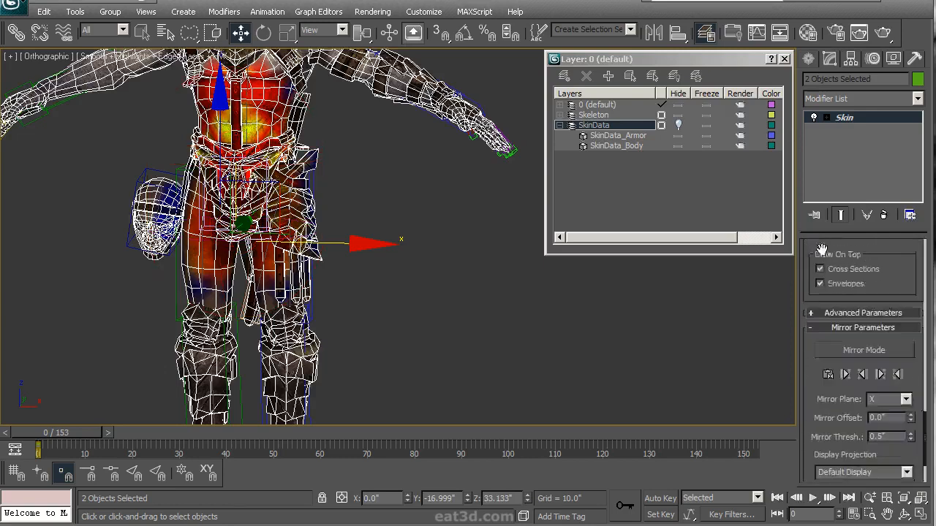
{"action": "left_click", "coordinate": [836, 261]}
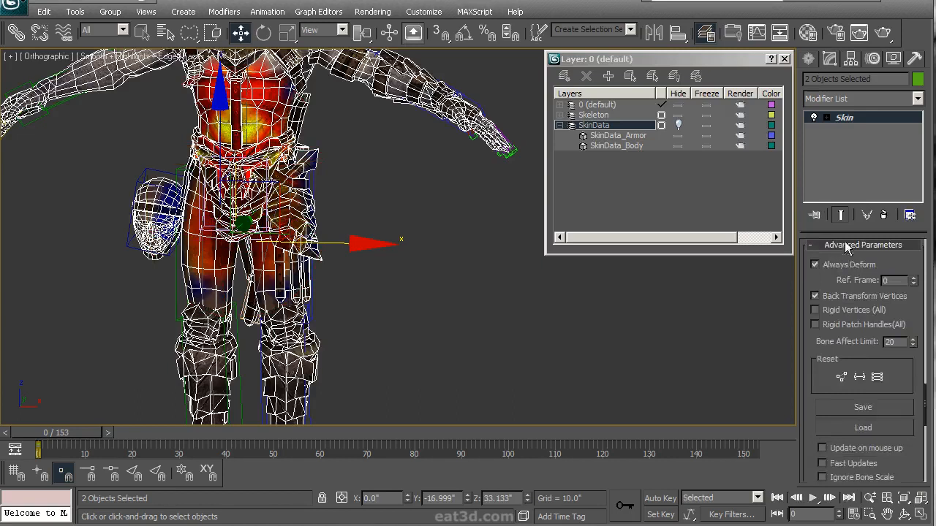
{"action": "left_click", "coordinate": [846, 247]}
{"action": "left_click", "coordinate": [837, 247]}
{"action": "type", "text": "5"}
{"action": "key", "text": "Return"}
{"action": "scroll", "coordinate": [815, 356], "scroll_direction": "down", "scroll_amount": 5}
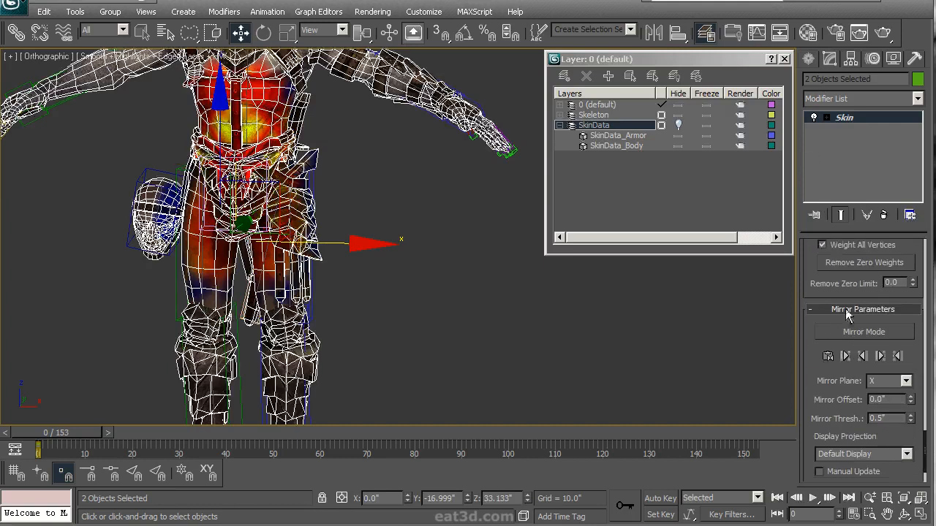
Step: Leave envelope editing and return to the top level of the Skin modifier
{"action": "left_click_drag", "start_coordinate": [806, 261], "coordinate": [812, 440]}
{"action": "scroll", "coordinate": [896, 312], "scroll_direction": "up", "scroll_amount": 15}
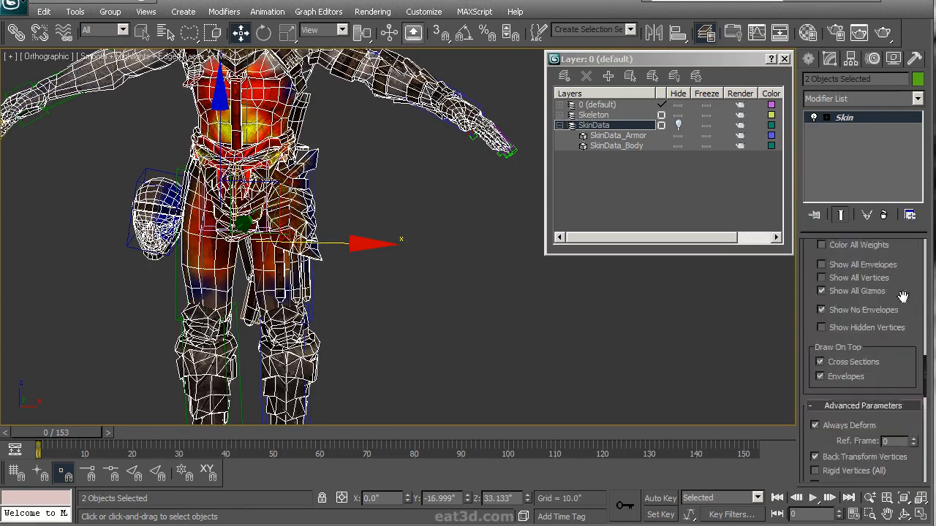
{"action": "scroll", "coordinate": [891, 310], "scroll_direction": "up", "scroll_amount": 12}
{"action": "middle_click_drag", "start_coordinate": [382, 140], "coordinate": [376, 185]}
{"action": "left_click", "coordinate": [842, 119]}
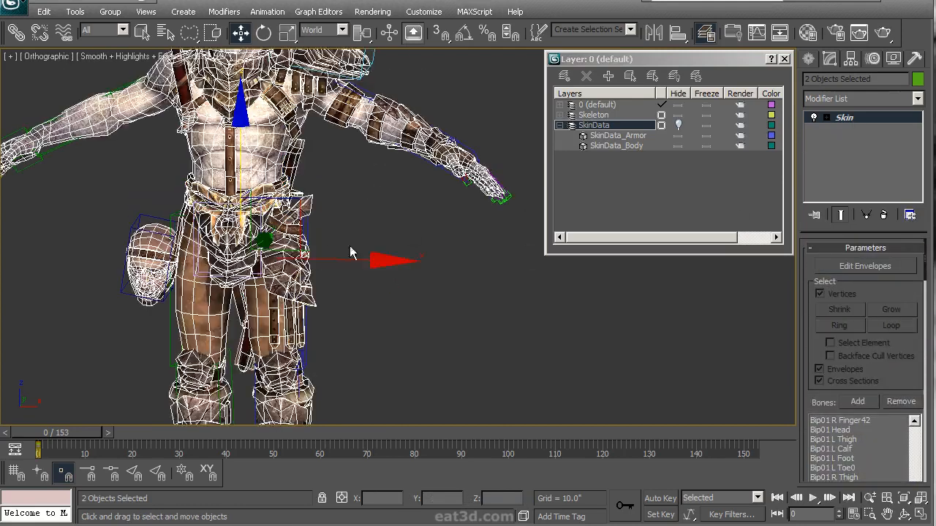
Step: Clear the selection of the Armor and Body meshes
{"action": "key", "text": "ctrl+r"}
{"action": "left_click_drag", "start_coordinate": [393, 213], "coordinate": [407, 199]}
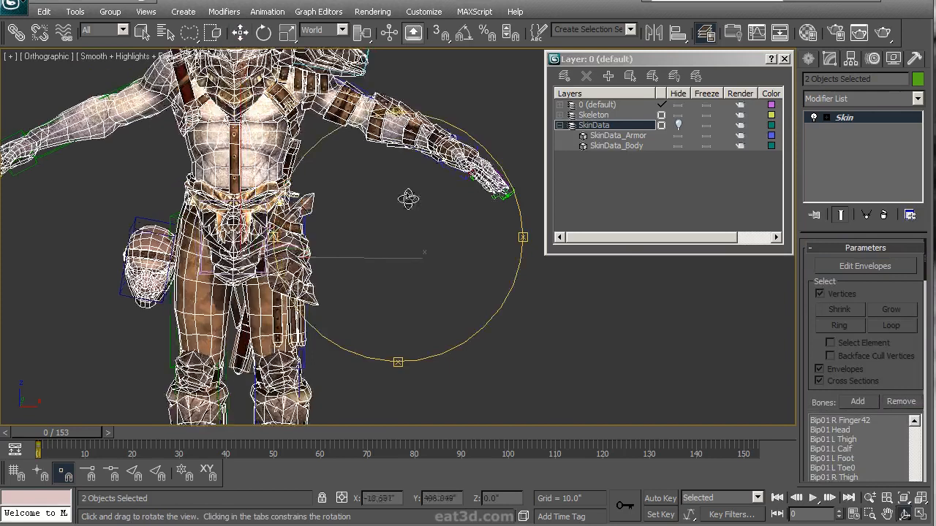
{"action": "middle_click_drag", "start_coordinate": [413, 143], "coordinate": [426, 257]}
{"action": "scroll", "coordinate": [432, 260], "scroll_direction": "up", "scroll_amount": 3}
{"action": "scroll", "coordinate": [397, 155], "scroll_direction": "up", "scroll_amount": 6}
{"action": "middle_click_drag", "start_coordinate": [397, 155], "coordinate": [432, 319]}
{"action": "scroll", "coordinate": [460, 178], "scroll_direction": "down", "scroll_amount": 4}
{"action": "right_click", "coordinate": [463, 241]}
{"action": "left_click", "coordinate": [465, 249]}
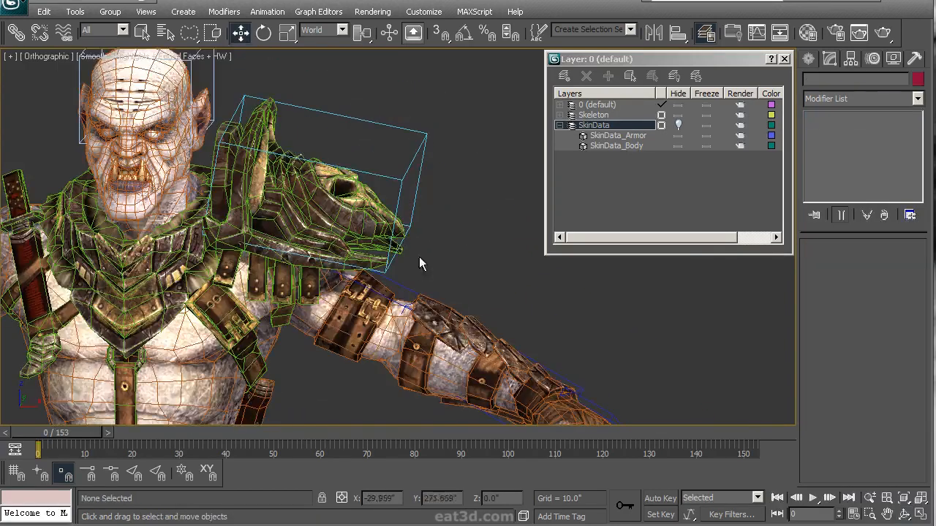
Step: Select only the Armor mesh by its creature-head shoulder piece
{"action": "key", "text": "ctrl+r"}
{"action": "key", "text": "shift+z"}
{"action": "middle_click_drag", "start_coordinate": [418, 229], "coordinate": [420, 270]}
{"action": "middle_click_drag", "start_coordinate": [463, 126], "coordinate": [401, 288]}
{"action": "scroll", "coordinate": [403, 287], "scroll_direction": "up", "scroll_amount": 3}
{"action": "scroll", "coordinate": [370, 255], "scroll_direction": "down", "scroll_amount": 5}
{"action": "scroll", "coordinate": [373, 252], "scroll_direction": "up", "scroll_amount": 5}
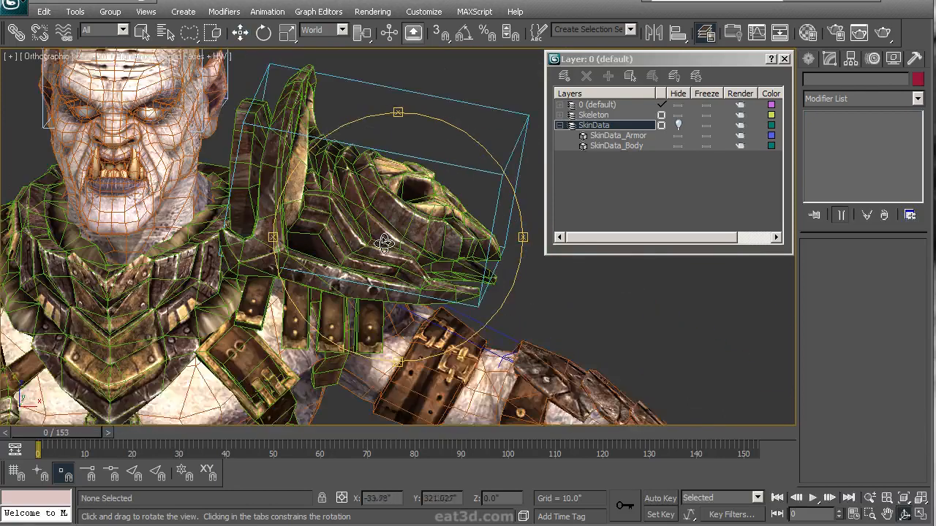
{"action": "left_click_drag", "start_coordinate": [436, 179], "coordinate": [448, 160]}
{"action": "left_click_drag", "start_coordinate": [419, 225], "coordinate": [422, 215]}
{"action": "right_click", "coordinate": [389, 252]}
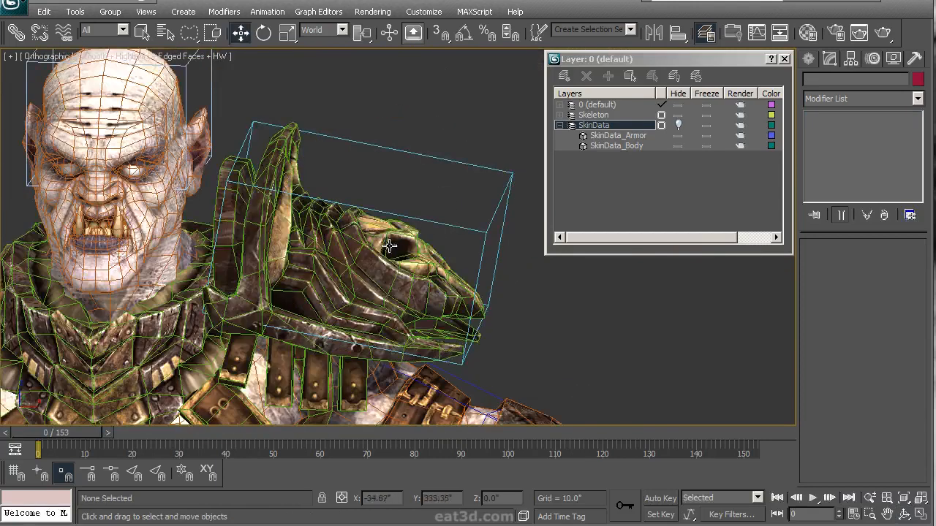
{"action": "left_click", "coordinate": [389, 249]}
Step: Unhide the SkinData layer so its extracted skin-data meshes overlap the character
{"action": "middle_click_drag", "start_coordinate": [387, 254], "coordinate": [384, 218]}
{"action": "key", "text": "ctrl+r"}
{"action": "left_click_drag", "start_coordinate": [384, 218], "coordinate": [420, 190]}
{"action": "scroll", "coordinate": [402, 212], "scroll_direction": "down", "scroll_amount": 3}
{"action": "left_click", "coordinate": [678, 126]}
{"action": "scroll", "coordinate": [423, 157], "scroll_direction": "down", "scroll_amount": 3}
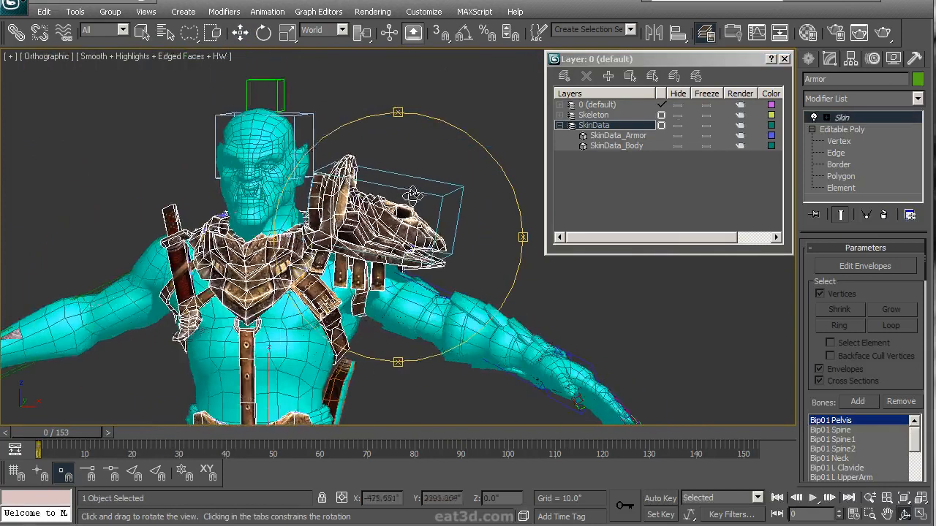
Step: Add the SkinData_Armor mesh to the Armor selection in wireframe display, and return to shaded display
{"action": "right_click", "coordinate": [417, 190]}
{"action": "scroll", "coordinate": [403, 220], "scroll_direction": "up", "scroll_amount": 3}
{"action": "key", "text": "F3"}
{"action": "scroll", "coordinate": [403, 219], "scroll_direction": "up", "scroll_amount": 8}
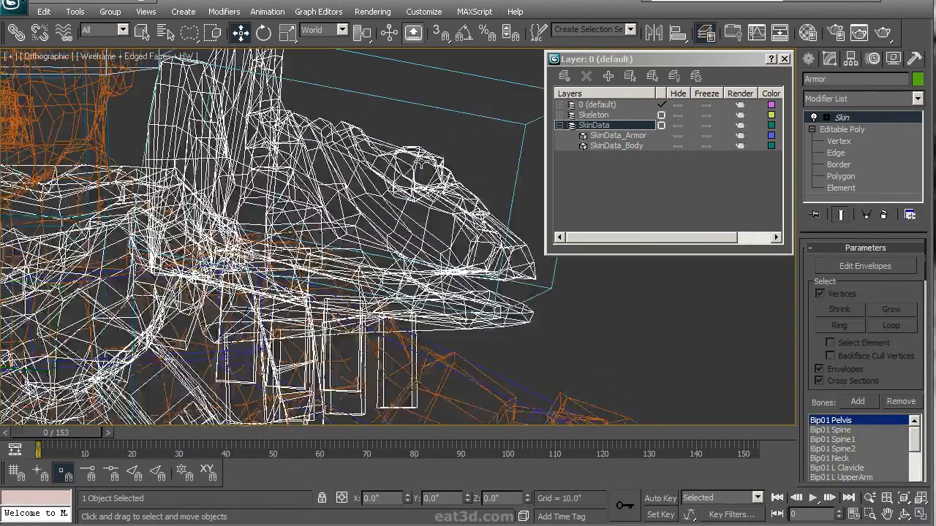
{"action": "mouse_move", "coordinate": [429, 163]}
{"action": "left_mouse_down"}
{"action": "mouse_move", "coordinate": [479, 248]}
{"action": "mouse_move", "coordinate": [467, 209]}
{"action": "left_mouse_up"}
{"action": "scroll", "coordinate": [424, 270], "scroll_direction": "down", "scroll_amount": 2}
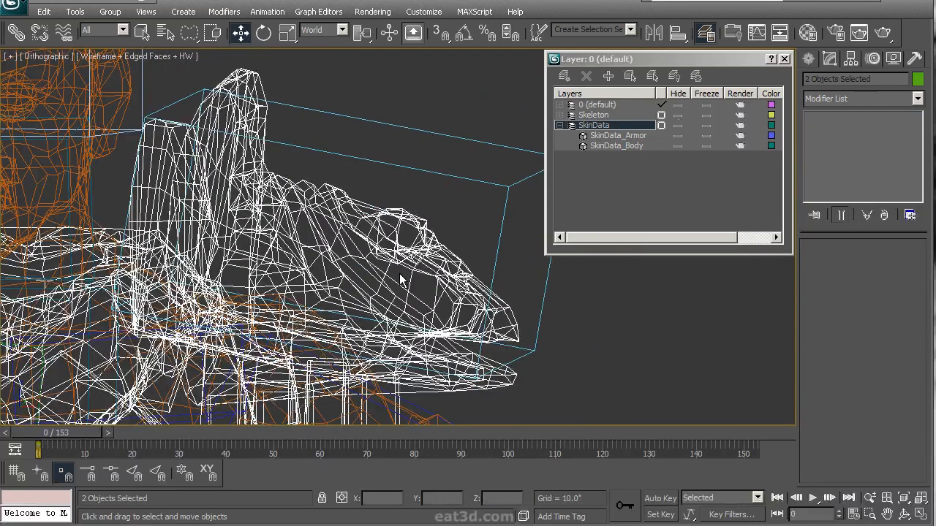
{"action": "key", "text": "ctrl+r"}
{"action": "key", "text": "z"}
{"action": "key", "text": "F3"}
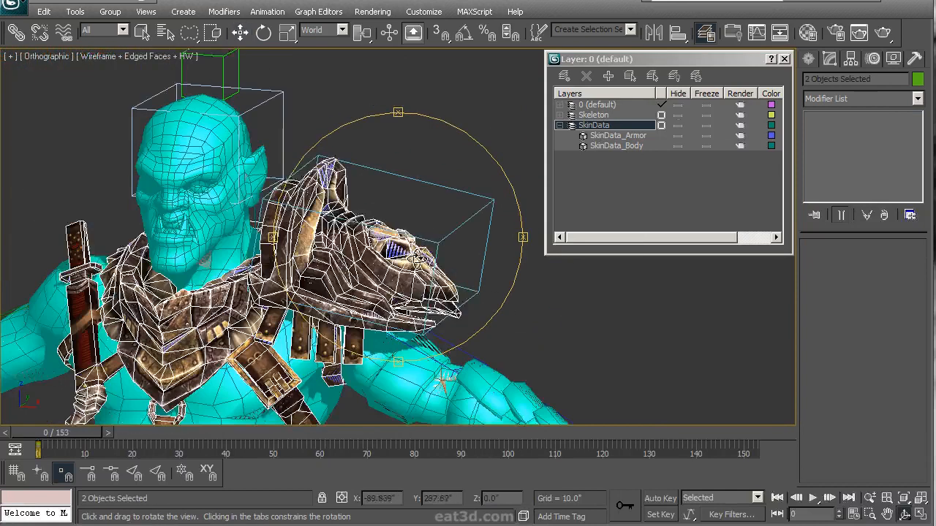
Step: Start importing skin data from mesh with SkinUtilities and match the target bones to the source bones by name
{"action": "left_click", "coordinate": [915, 59]}
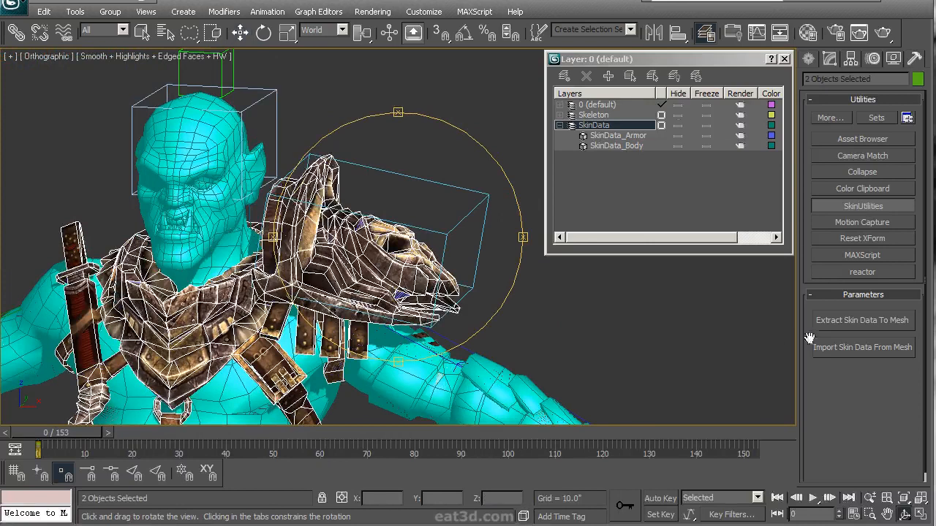
{"action": "left_click", "coordinate": [836, 350]}
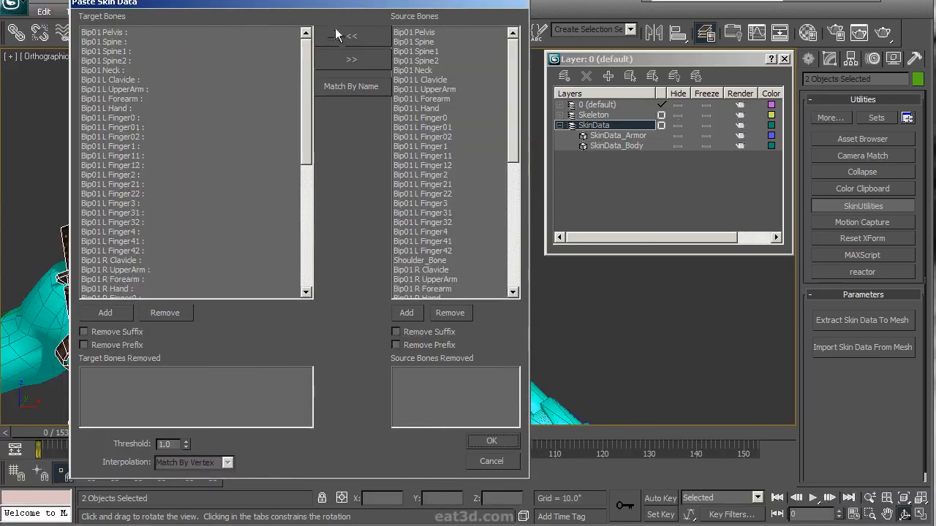
{"action": "left_click_drag", "start_coordinate": [358, 5], "coordinate": [370, 8]}
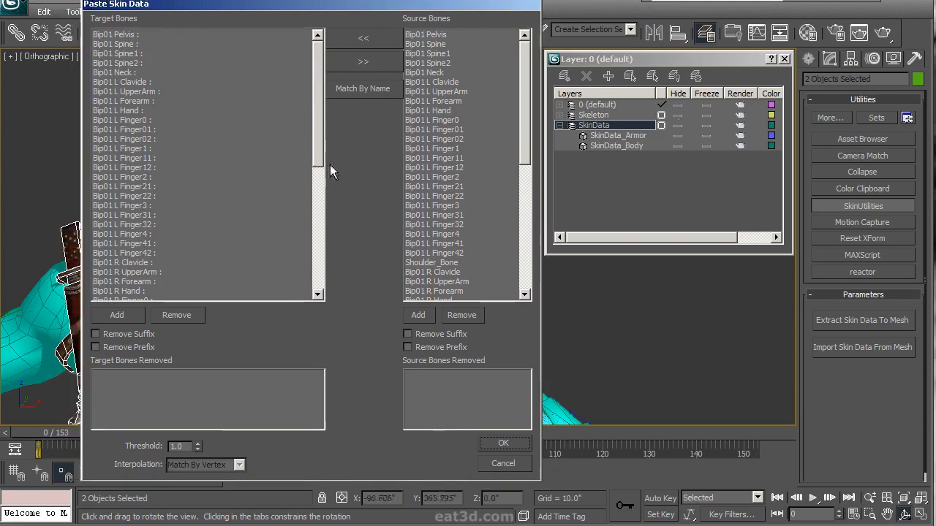
{"action": "mouse_move", "coordinate": [321, 109]}
{"action": "left_mouse_down"}
{"action": "mouse_move", "coordinate": [320, 231]}
{"action": "mouse_move", "coordinate": [322, 91]}
{"action": "mouse_move", "coordinate": [318, 152]}
{"action": "mouse_move", "coordinate": [321, 110]}
{"action": "left_mouse_up"}
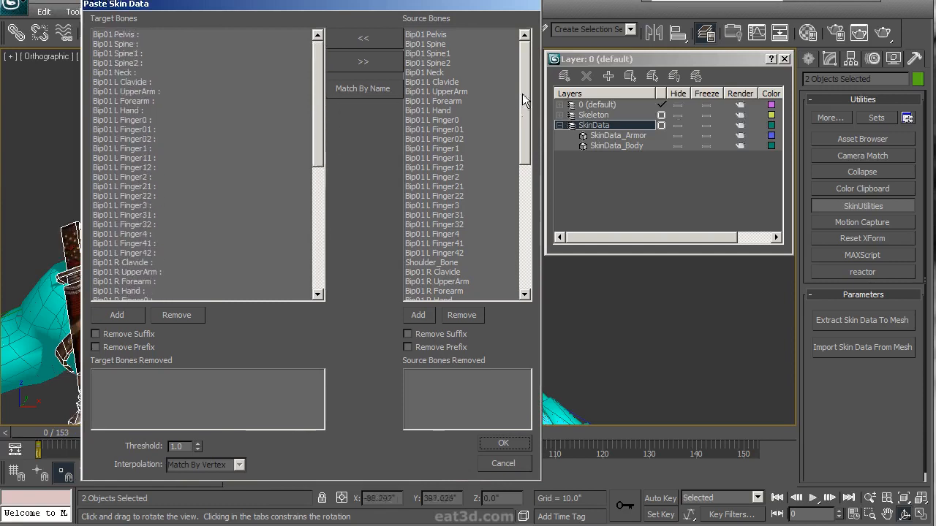
{"action": "mouse_move", "coordinate": [521, 129]}
{"action": "left_mouse_down"}
{"action": "mouse_move", "coordinate": [523, 167]}
{"action": "mouse_move", "coordinate": [522, 140]}
{"action": "left_mouse_up"}
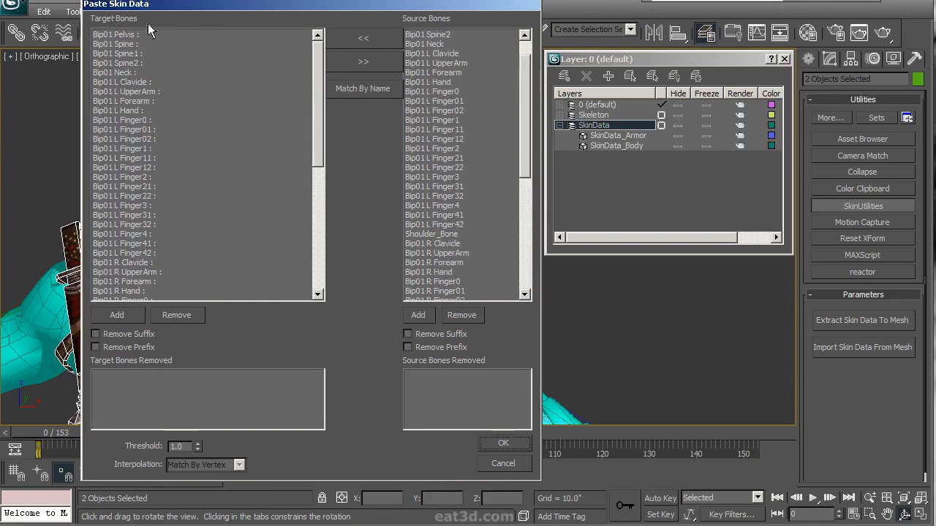
{"action": "left_click", "coordinate": [372, 98]}
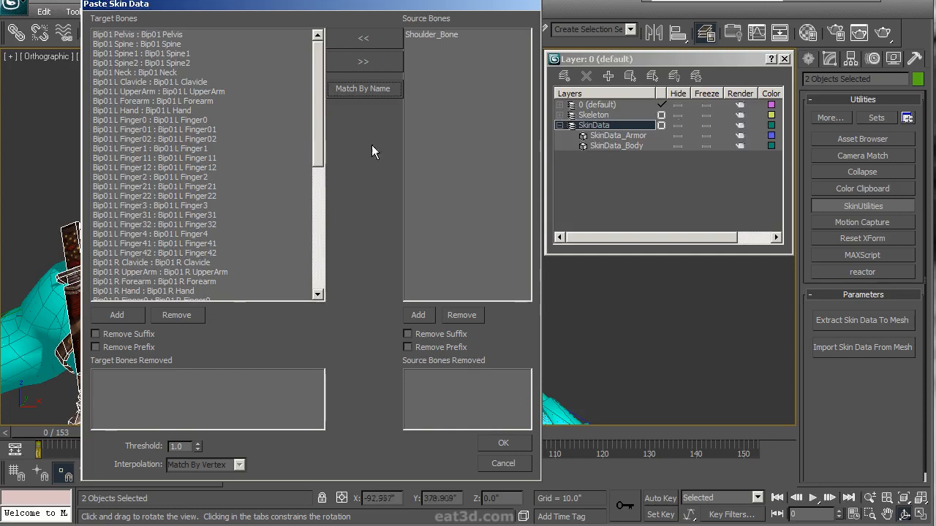
Step: Review the name-matched bone lists and apply the saved skin data to the Armor mesh with Match By Vertex interpolation
{"action": "mouse_move", "coordinate": [324, 97]}
{"action": "left_mouse_down"}
{"action": "mouse_move", "coordinate": [319, 216]}
{"action": "mouse_move", "coordinate": [322, 95]}
{"action": "left_mouse_up"}
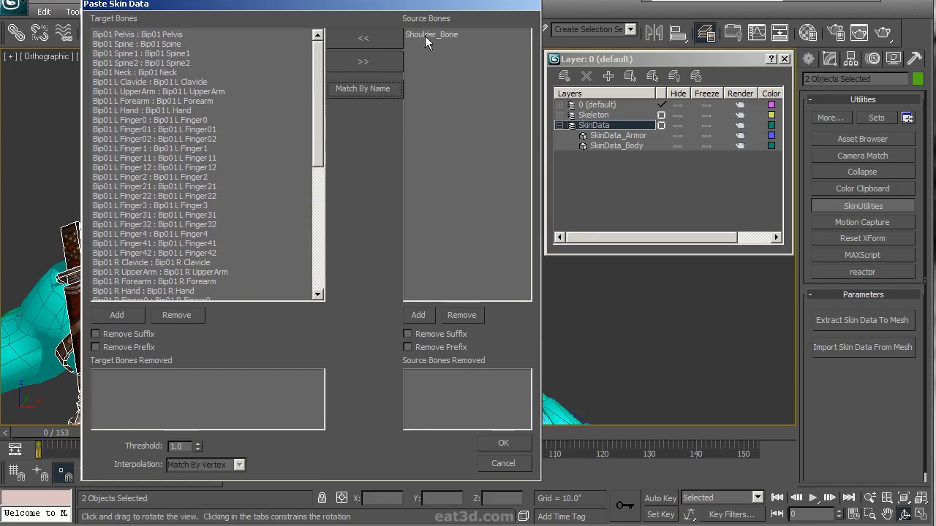
{"action": "left_click_drag", "start_coordinate": [407, 6], "coordinate": [424, 6]}
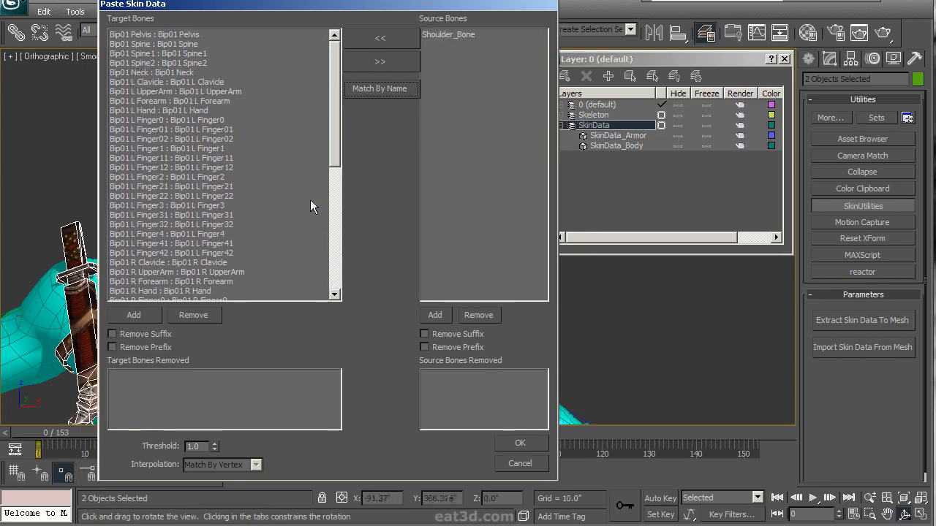
{"action": "mouse_move", "coordinate": [335, 153]}
{"action": "left_mouse_down"}
{"action": "mouse_move", "coordinate": [335, 271]}
{"action": "mouse_move", "coordinate": [339, 150]}
{"action": "left_mouse_up"}
{"action": "left_click_drag", "start_coordinate": [337, 6], "coordinate": [347, 8]}
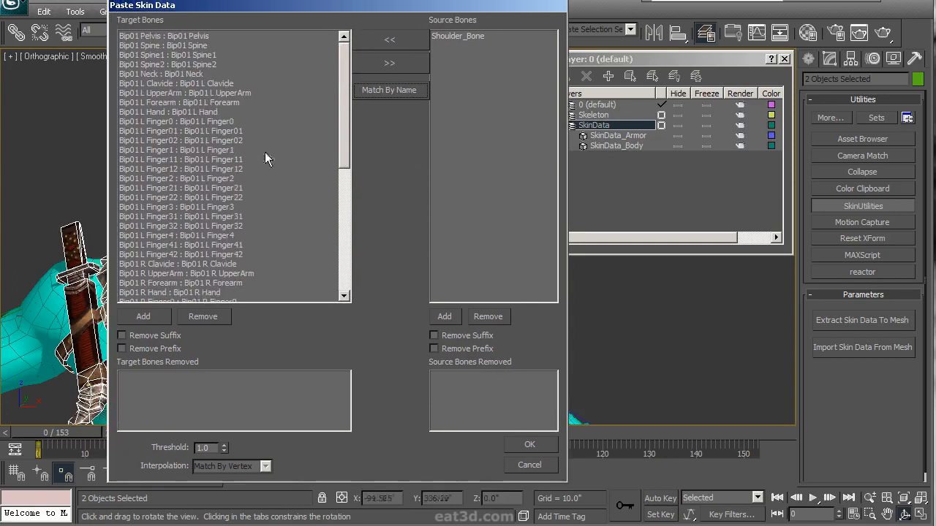
{"action": "left_click_drag", "start_coordinate": [340, 141], "coordinate": [342, 121]}
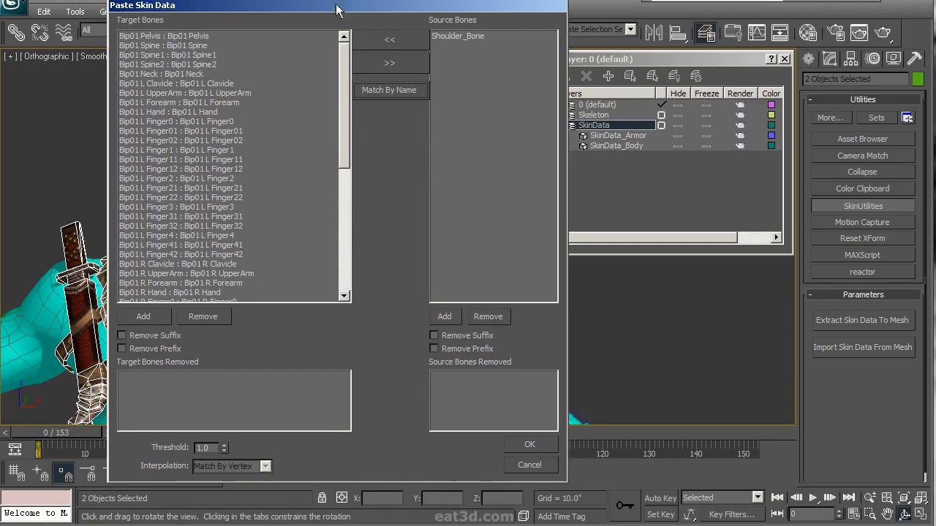
{"action": "left_click_drag", "start_coordinate": [333, 7], "coordinate": [313, 8]}
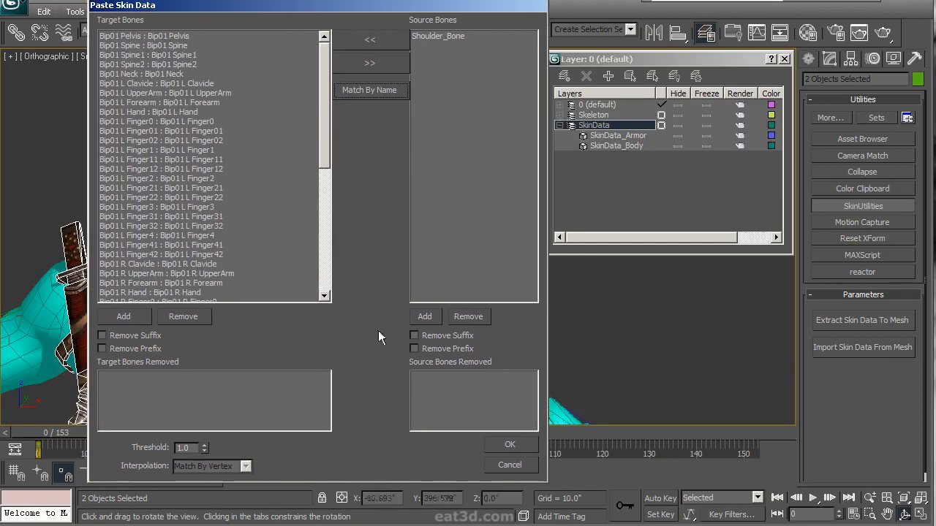
{"action": "left_click", "coordinate": [508, 446]}
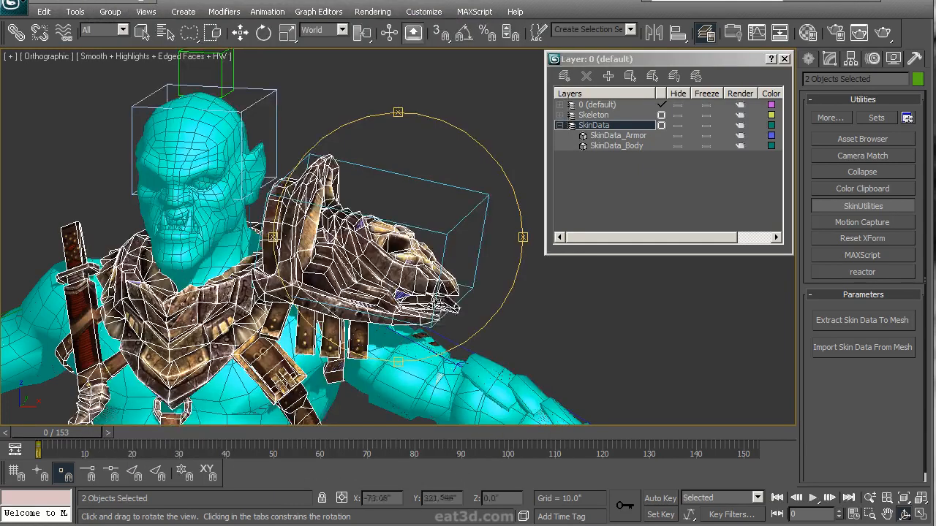
Step: Hide the SkinData layer and select the Armor and Body meshes together to edit their shared Skin modifier
{"action": "left_click", "coordinate": [829, 59]}
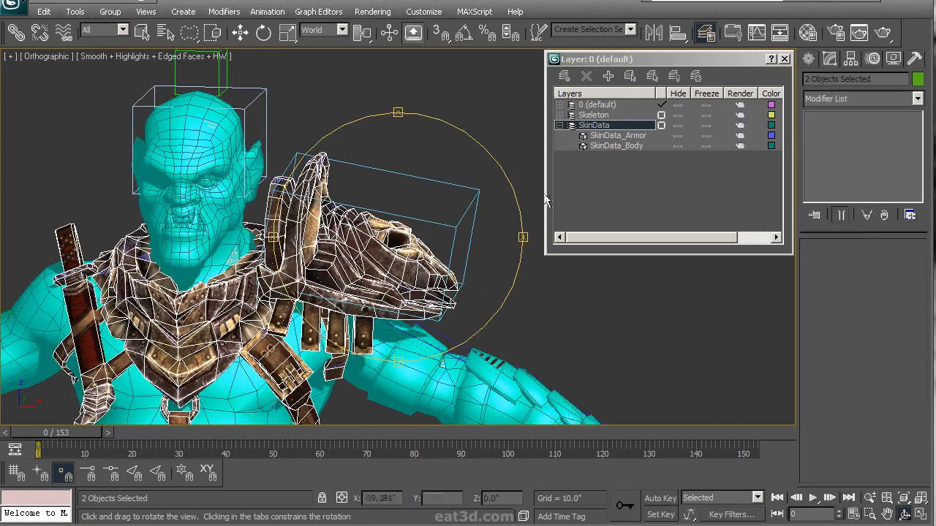
{"action": "key", "text": "w"}
{"action": "left_click", "coordinate": [395, 233]}
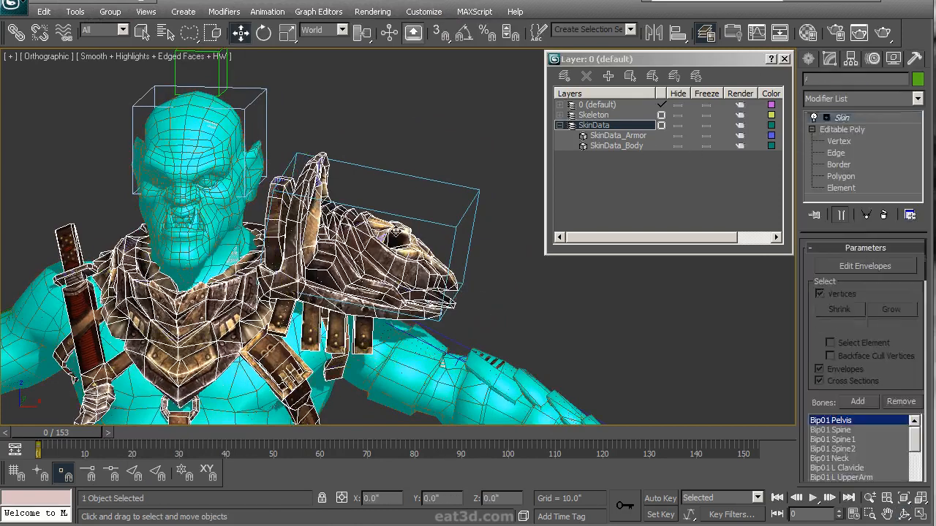
{"action": "left_click", "coordinate": [428, 347], "text": "ctrl"}
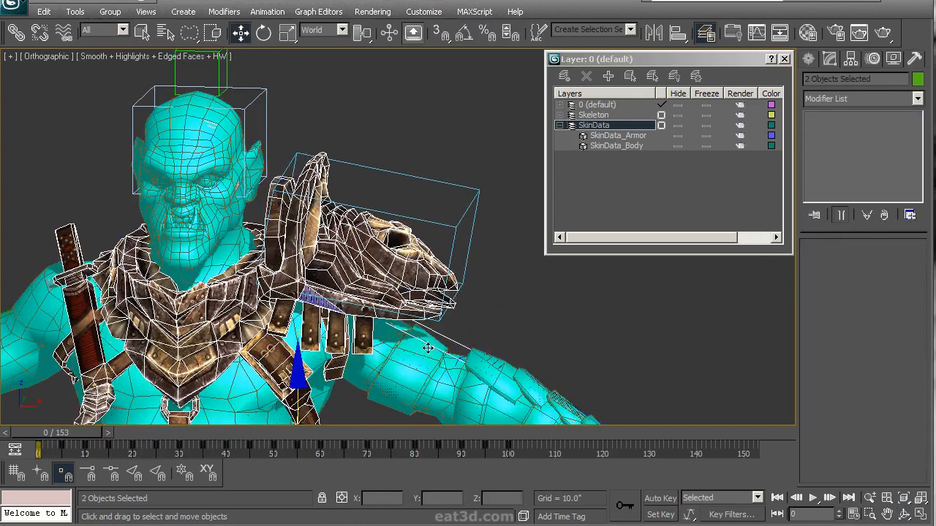
{"action": "left_click", "coordinate": [677, 126]}
{"action": "left_click", "coordinate": [422, 366], "text": "ctrl"}
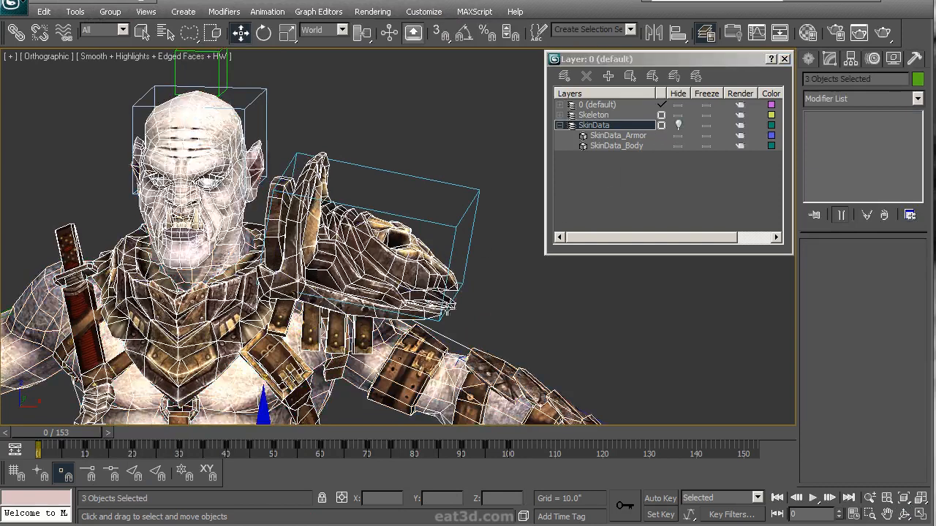
{"action": "left_click", "coordinate": [421, 262]}
{"action": "left_click", "coordinate": [419, 391], "text": "ctrl"}
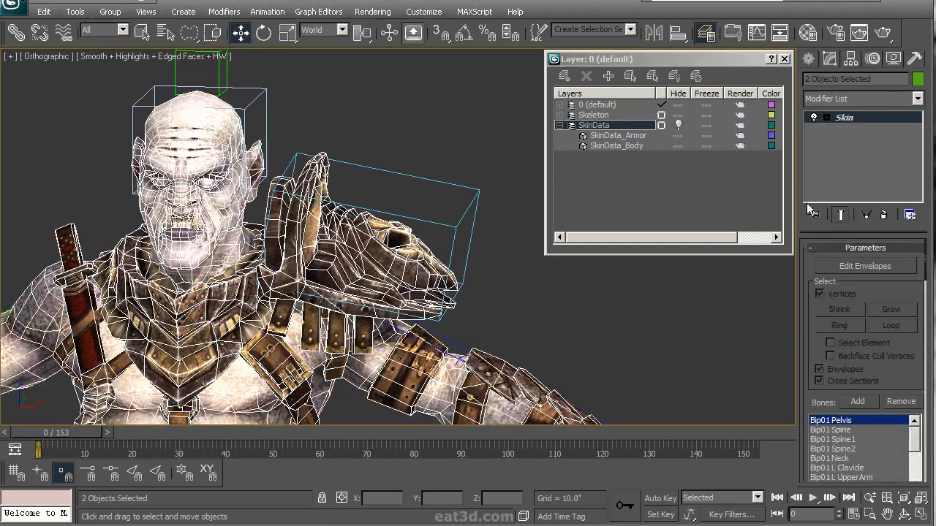
Step: Add the missing Shoulder_Bone to the shared Skin modifier's bone list and deselect the meshes
{"action": "scroll", "coordinate": [804, 350], "scroll_direction": "down", "scroll_amount": 3}
{"action": "key", "text": "h"}
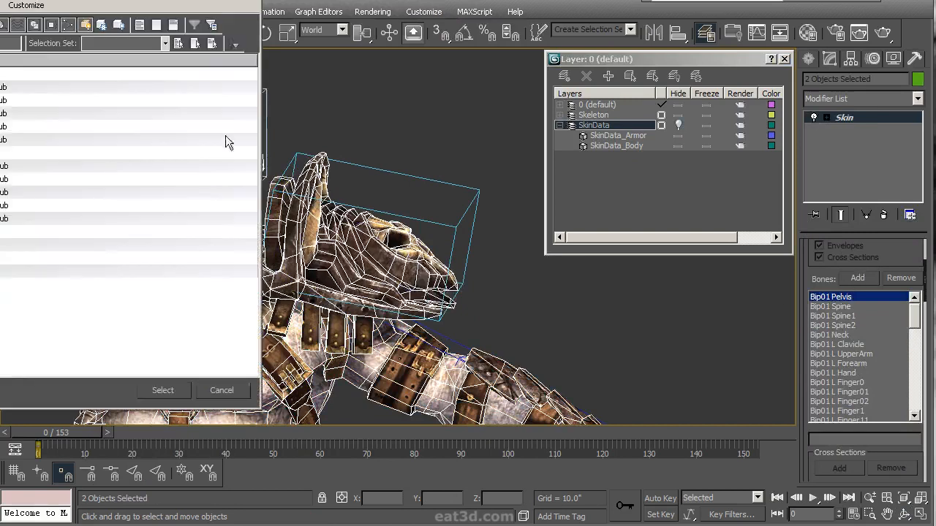
{"action": "double_click", "coordinate": [3, 153]}
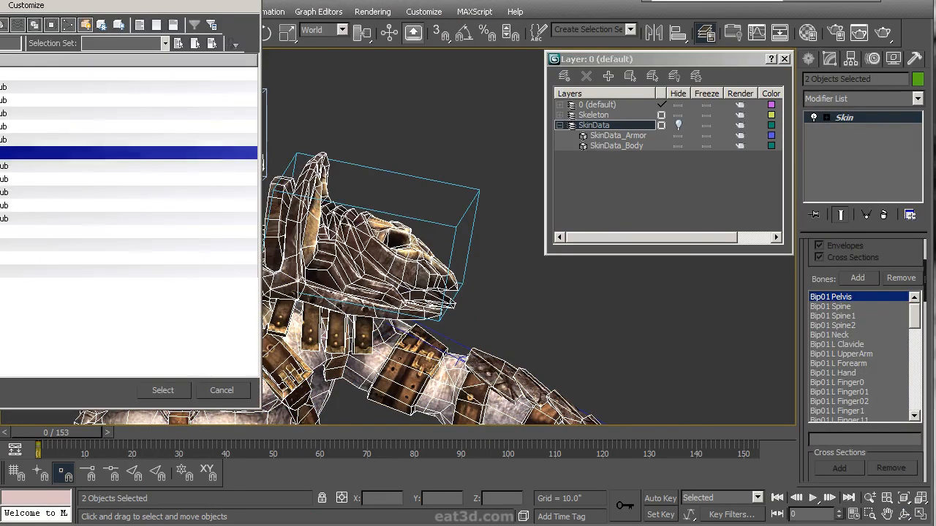
{"action": "scroll", "coordinate": [416, 236], "scroll_direction": "down", "scroll_amount": 3}
{"action": "middle_click_drag", "start_coordinate": [447, 211], "coordinate": [441, 174]}
{"action": "left_click", "coordinate": [472, 224]}
{"action": "scroll", "coordinate": [447, 220], "scroll_direction": "up", "scroll_amount": 3}
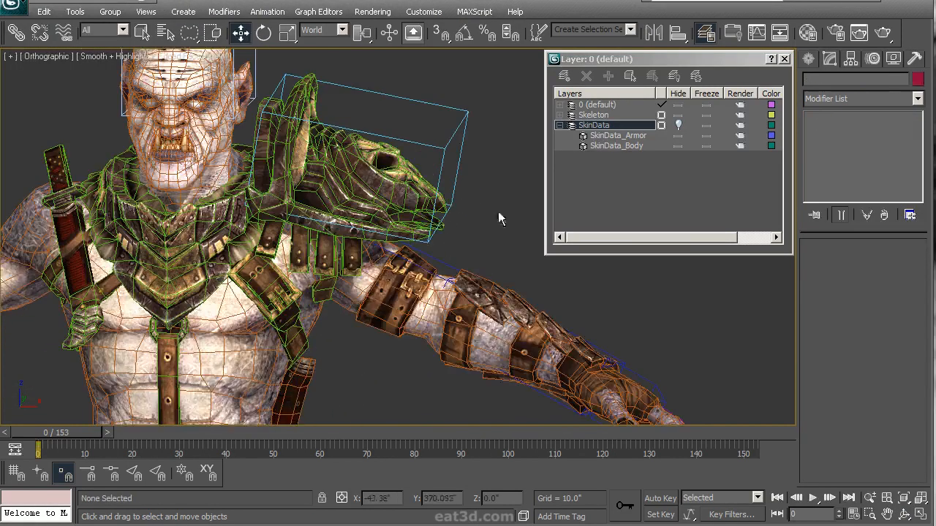
Step: Unhide the SkinData layer and select the Armor mesh together with SkinData_Armor
{"action": "left_click", "coordinate": [679, 143]}
{"action": "left_click", "coordinate": [679, 135]}
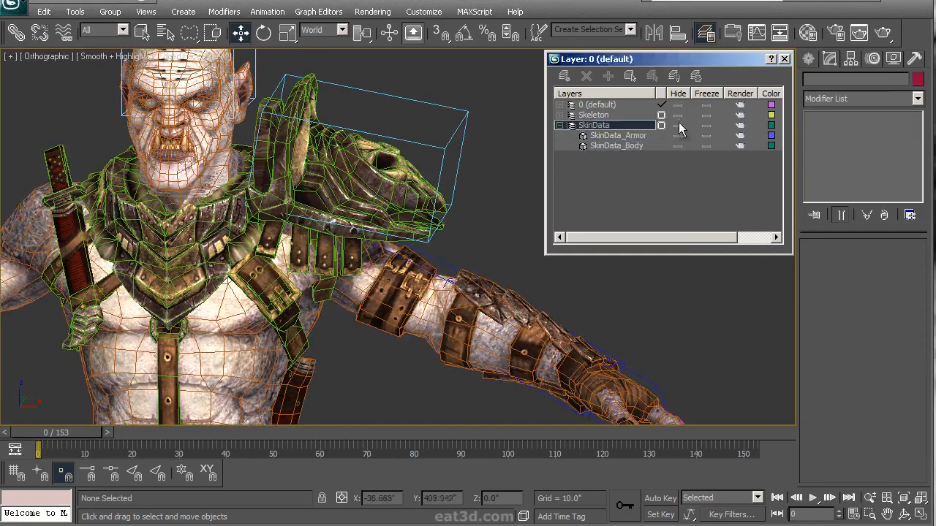
{"action": "left_click", "coordinate": [679, 124]}
{"action": "left_click", "coordinate": [424, 186]}
Step: Start importing skin data from mesh with SkinUtilities and match the Armor's bones by name, checking the whole target list
{"action": "left_click", "coordinate": [912, 59]}
{"action": "left_click", "coordinate": [847, 348]}
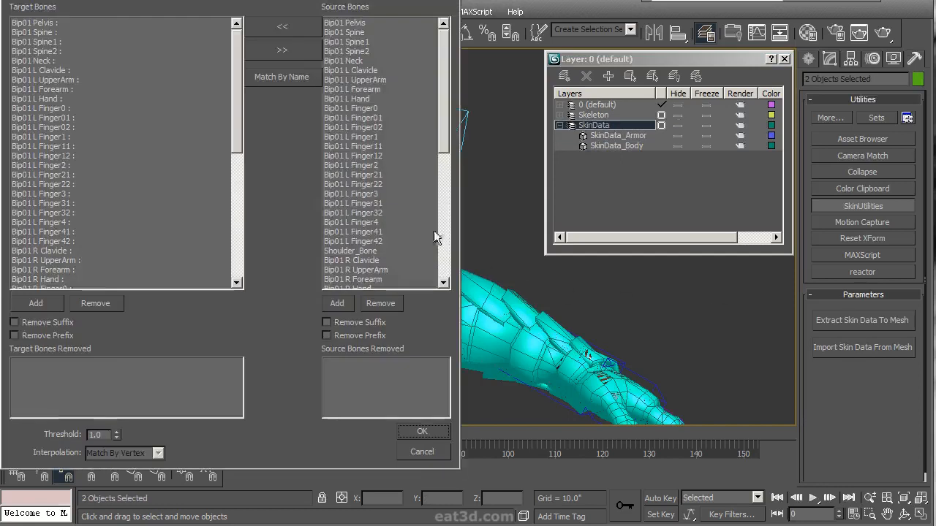
{"action": "left_click", "coordinate": [274, 76]}
{"action": "left_click_drag", "start_coordinate": [271, 0], "coordinate": [358, 7]}
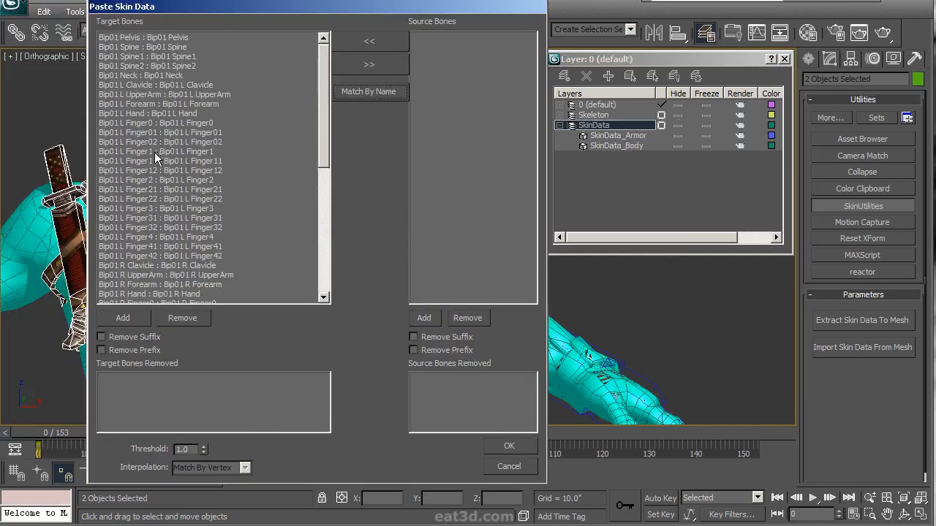
{"action": "left_click_drag", "start_coordinate": [323, 100], "coordinate": [321, 255]}
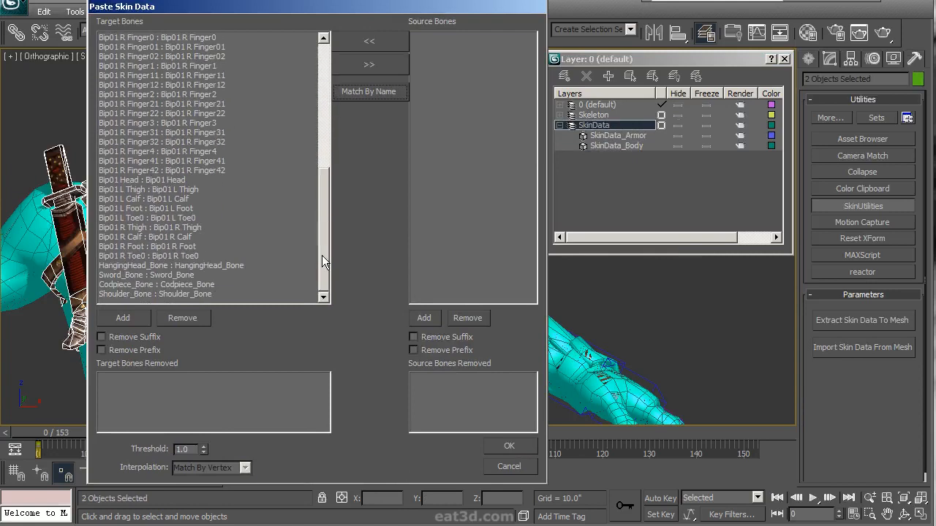
Step: Unpair Shoulder_Bone, pair it manually with the source Shoulder_Bone again, and apply the skin data to the Armor mesh
{"action": "left_click", "coordinate": [137, 295]}
{"action": "left_click", "coordinate": [381, 62]}
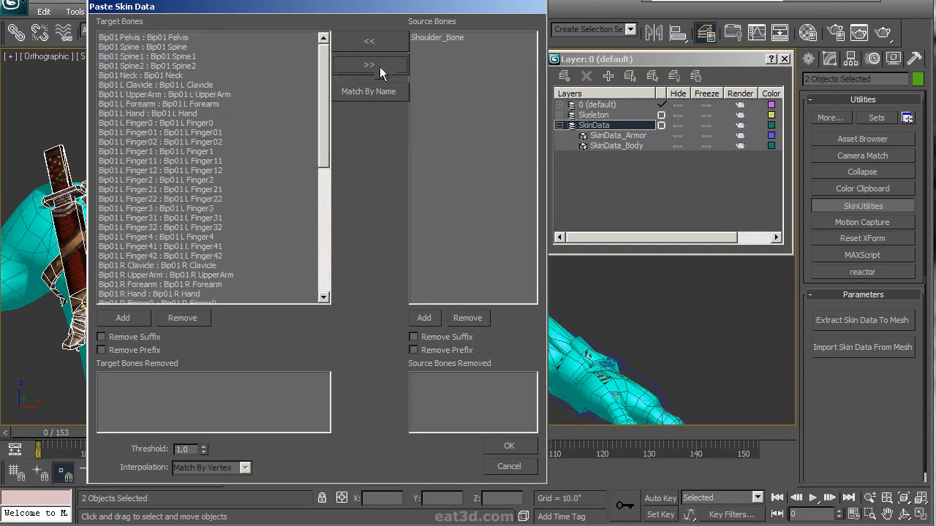
{"action": "left_click_drag", "start_coordinate": [323, 136], "coordinate": [324, 295]}
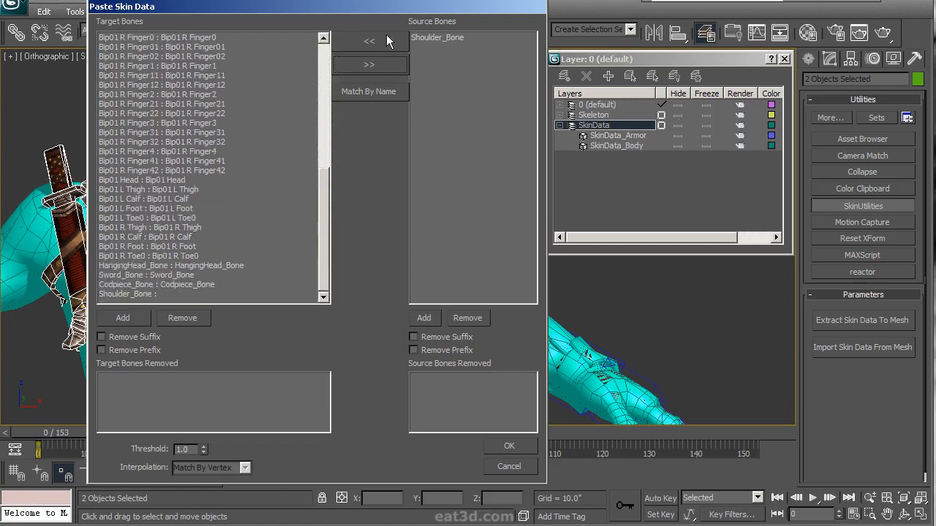
{"action": "left_click", "coordinate": [156, 294]}
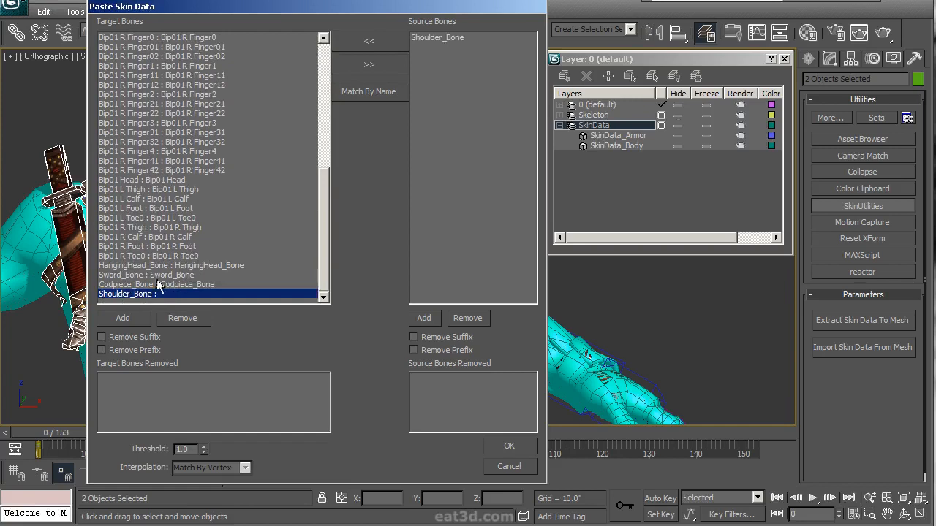
{"action": "left_click", "coordinate": [432, 55]}
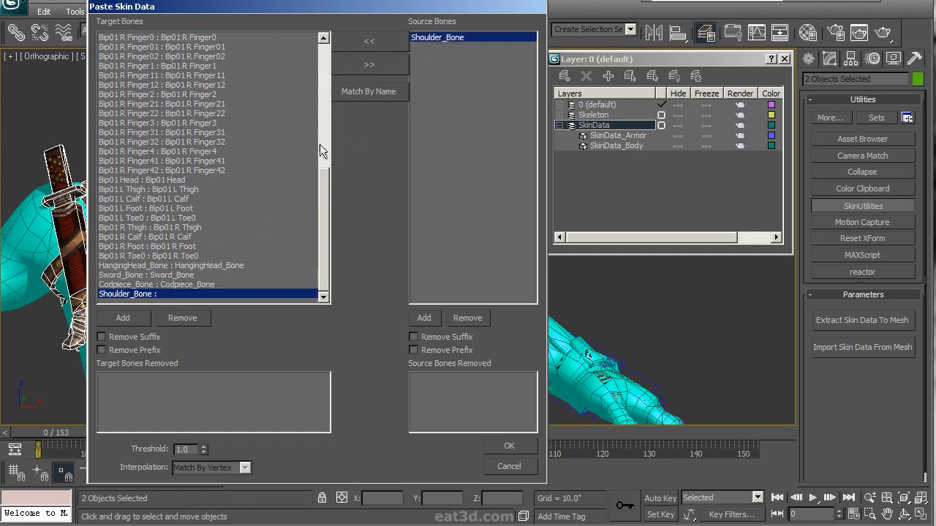
{"action": "left_click", "coordinate": [369, 42]}
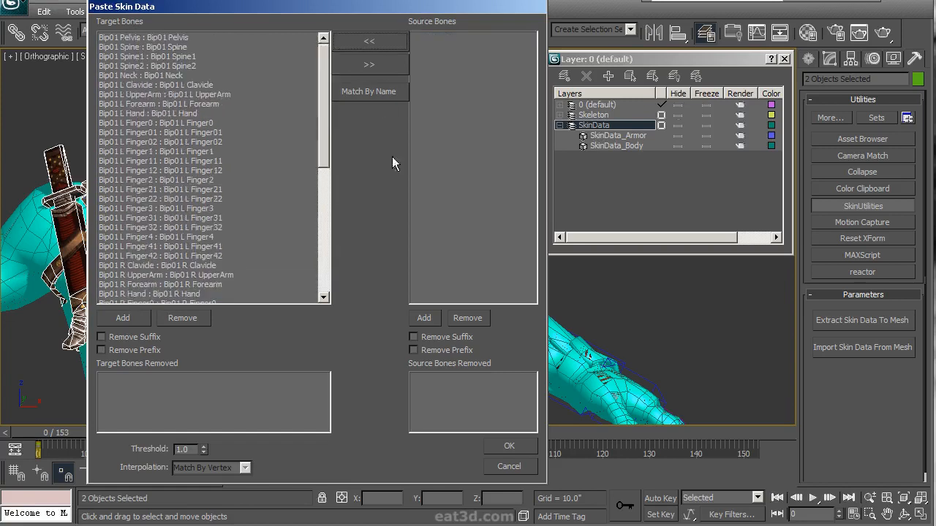
{"action": "left_click_drag", "start_coordinate": [328, 140], "coordinate": [319, 291]}
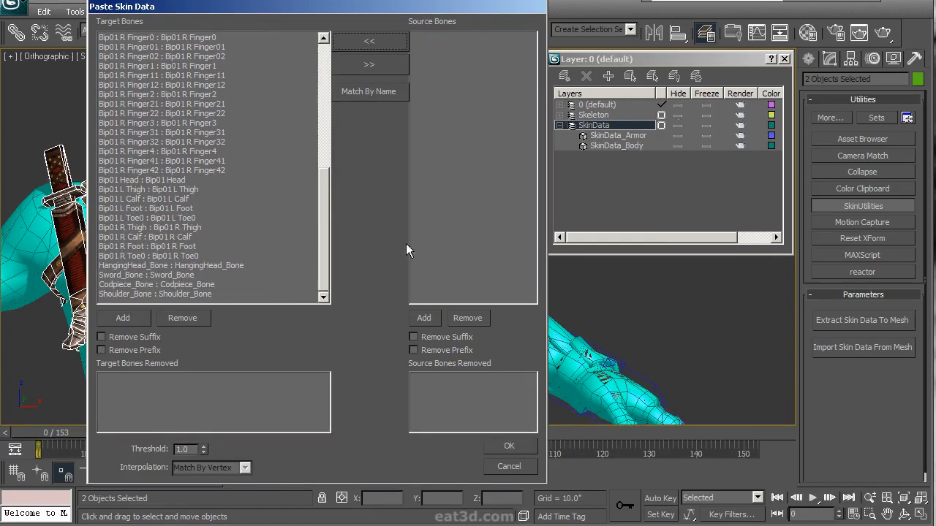
{"action": "left_click", "coordinate": [515, 444]}
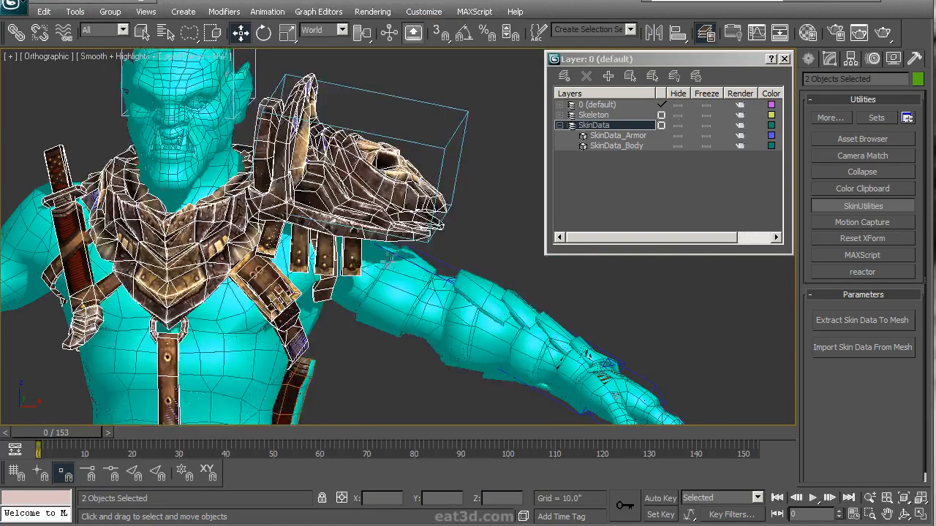
Step: Select only the Body mesh by its upper arm and unhide the SkinData layer
{"action": "scroll", "coordinate": [398, 227], "scroll_direction": "down", "scroll_amount": 3}
{"action": "middle_click_drag", "start_coordinate": [402, 223], "coordinate": [413, 183]}
{"action": "scroll", "coordinate": [422, 208], "scroll_direction": "up", "scroll_amount": 2}
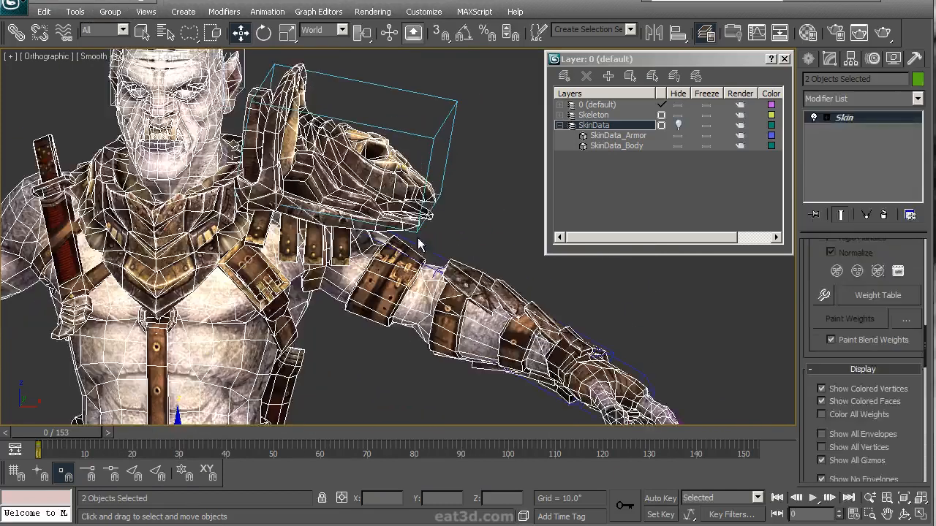
{"action": "left_click", "coordinate": [428, 291]}
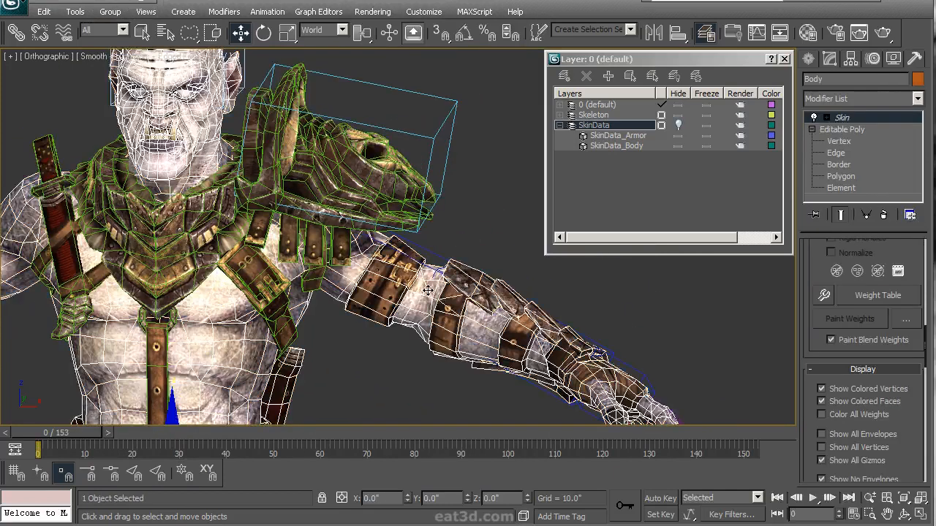
{"action": "middle_click_drag", "start_coordinate": [408, 302], "coordinate": [404, 225]}
{"action": "left_click", "coordinate": [678, 125]}
Step: Select the Body and SkinData_Body meshes together by a region over the arm in wireframe display, and return to shaded display
{"action": "middle_click_drag", "start_coordinate": [440, 183], "coordinate": [418, 227]}
{"action": "scroll", "coordinate": [418, 228], "scroll_direction": "up", "scroll_amount": 3}
{"action": "key", "text": "F3"}
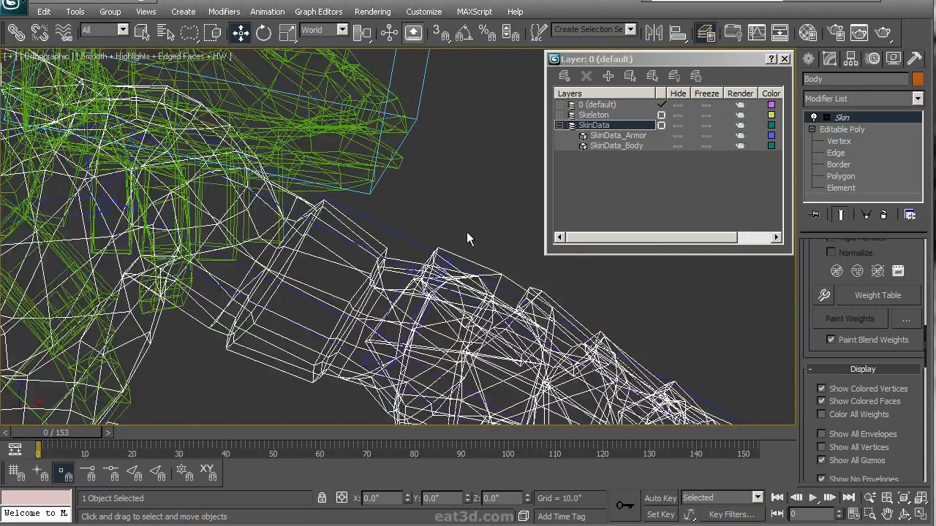
{"action": "left_click_drag", "start_coordinate": [380, 272], "coordinate": [388, 272]}
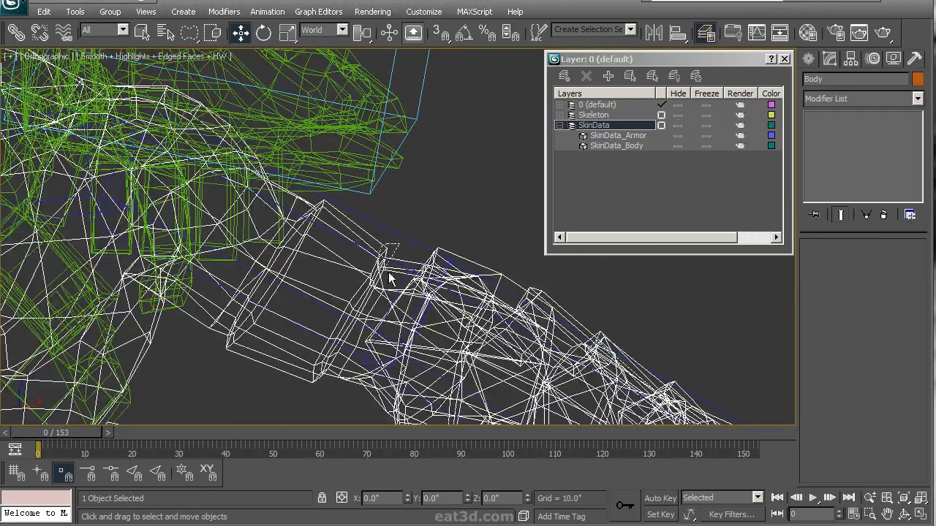
{"action": "key", "text": "F3"}
{"action": "left_click", "coordinate": [494, 237]}
{"action": "key", "text": "F3"}
{"action": "left_click_drag", "start_coordinate": [486, 280], "coordinate": [497, 272]}
{"action": "scroll", "coordinate": [482, 216], "scroll_direction": "down", "scroll_amount": 3}
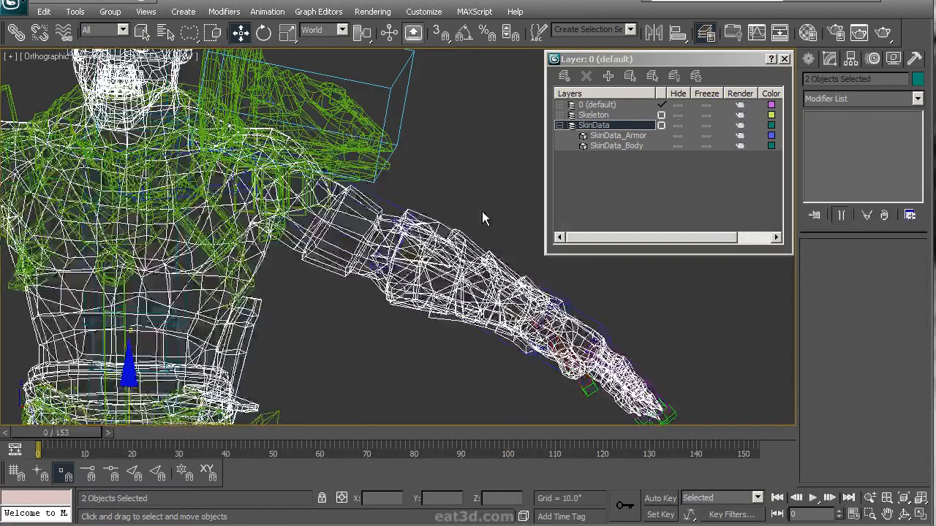
{"action": "key", "text": "F3"}
Step: Import the skin data from SkinData_Body onto the Body mesh with SkinUtilities, matching all bones by name
{"action": "key", "text": "ctrl+r"}
{"action": "scroll", "coordinate": [443, 215], "scroll_direction": "down", "scroll_amount": 3}
{"action": "mouse_move", "coordinate": [443, 215]}
{"action": "left_mouse_down"}
{"action": "mouse_move", "coordinate": [437, 219]}
{"action": "mouse_move", "coordinate": [449, 224]}
{"action": "left_mouse_up"}
{"action": "left_click_drag", "start_coordinate": [380, 214], "coordinate": [482, 204]}
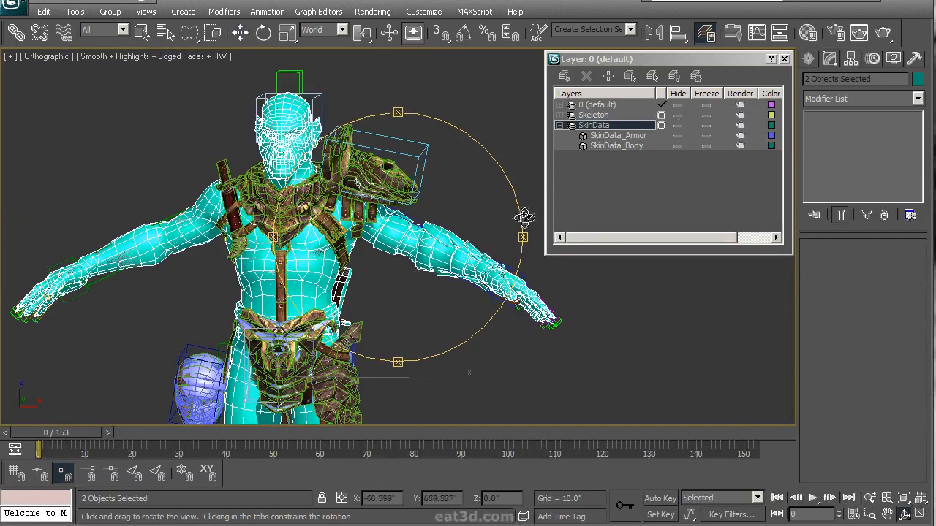
{"action": "left_click", "coordinate": [909, 60]}
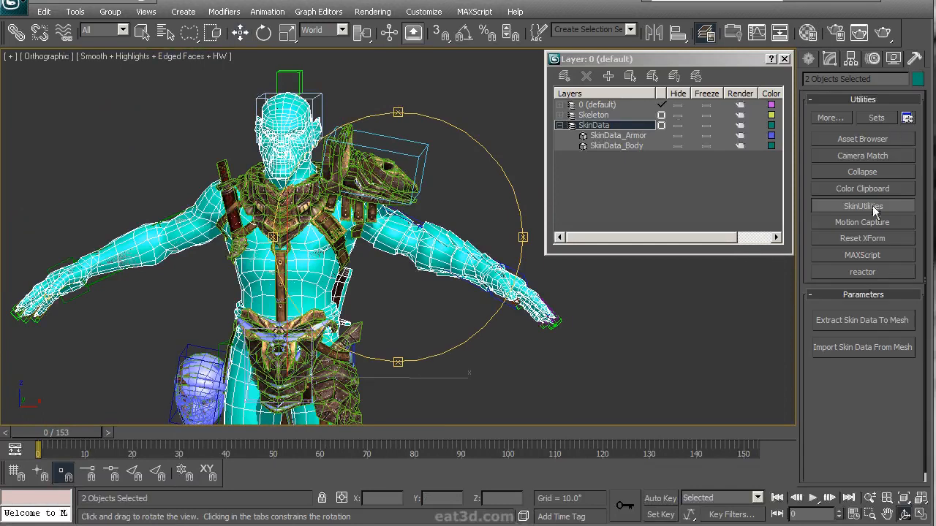
{"action": "left_click", "coordinate": [848, 348]}
{"action": "left_click", "coordinate": [289, 78]}
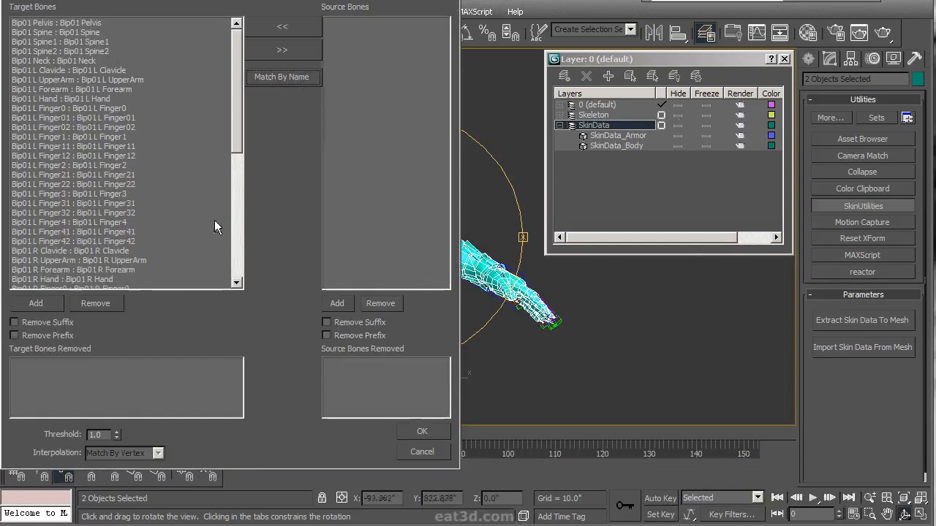
{"action": "left_click", "coordinate": [423, 431]}
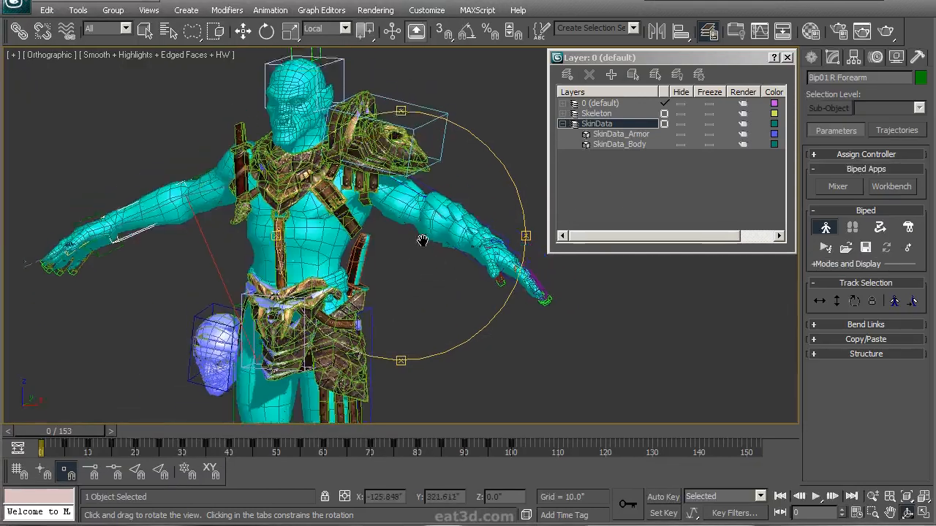
Step: Examine the creature-head shoulder armor and the overlapping skin-data meshes up close
{"action": "scroll", "coordinate": [431, 236], "scroll_direction": "up", "scroll_amount": 5}
{"action": "middle_click_drag", "start_coordinate": [430, 237], "coordinate": [475, 310]}
{"action": "scroll", "coordinate": [464, 245], "scroll_direction": "up", "scroll_amount": 1}
{"action": "scroll", "coordinate": [464, 245], "scroll_direction": "down", "scroll_amount": 3}
{"action": "left_click_drag", "start_coordinate": [449, 250], "coordinate": [665, 172]}
{"action": "scroll", "coordinate": [458, 261], "scroll_direction": "up", "scroll_amount": 4}
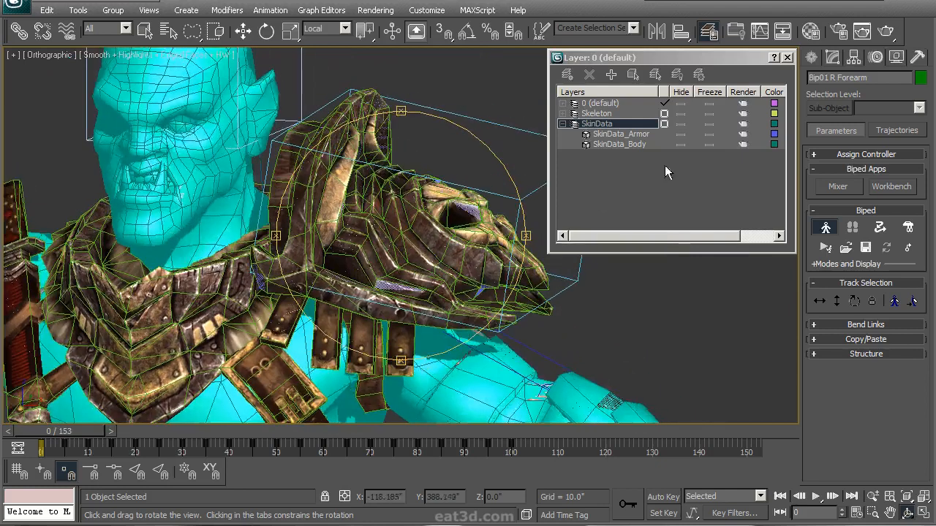
Step: Hide the SkinData layer and collapse its object list
{"action": "left_click", "coordinate": [677, 125]}
{"action": "left_click", "coordinate": [562, 123]}
{"action": "scroll", "coordinate": [429, 227], "scroll_direction": "down", "scroll_amount": 8}
{"action": "left_click_drag", "start_coordinate": [430, 227], "coordinate": [419, 272]}
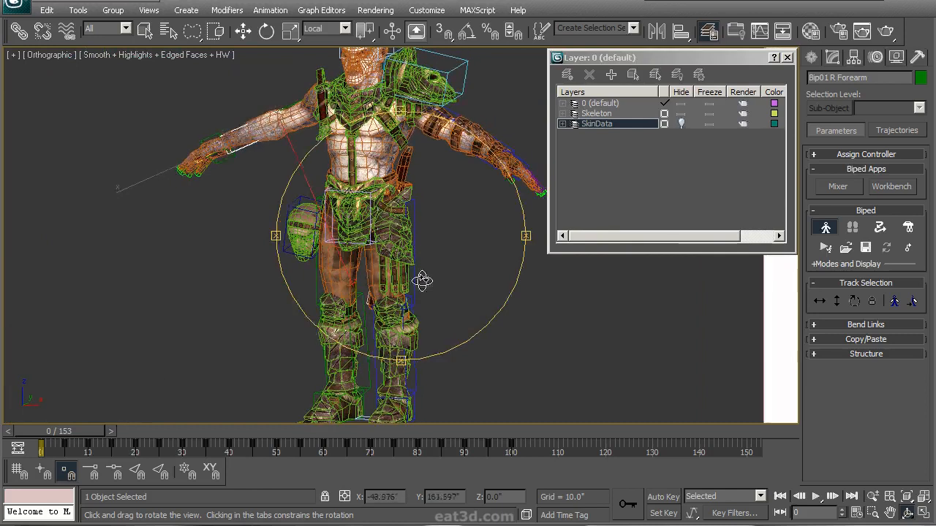
Step: Select the biped's left thigh bone and turn off the edged-faces display on the shaded character
{"action": "key", "text": "e"}
{"action": "left_click", "coordinate": [420, 286]}
{"action": "key", "text": "ctrl+r"}
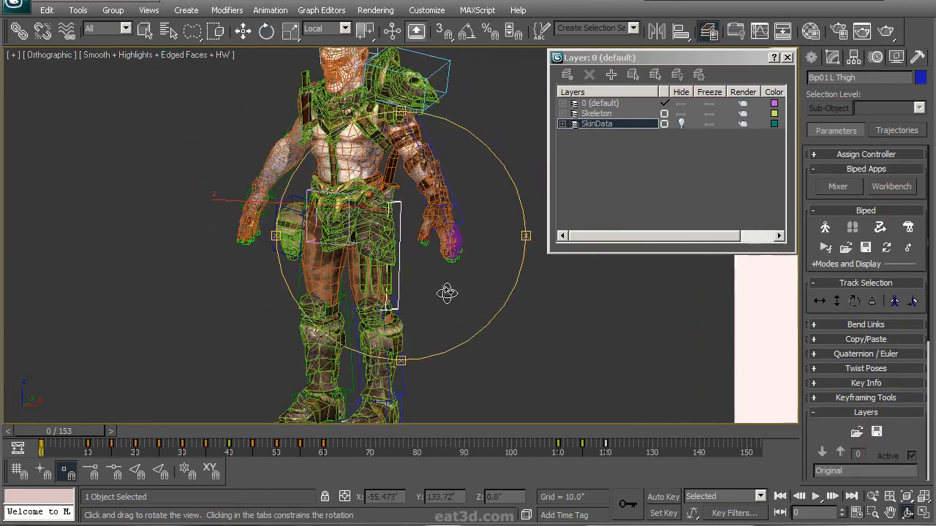
{"action": "left_click_drag", "start_coordinate": [455, 253], "coordinate": [420, 345]}
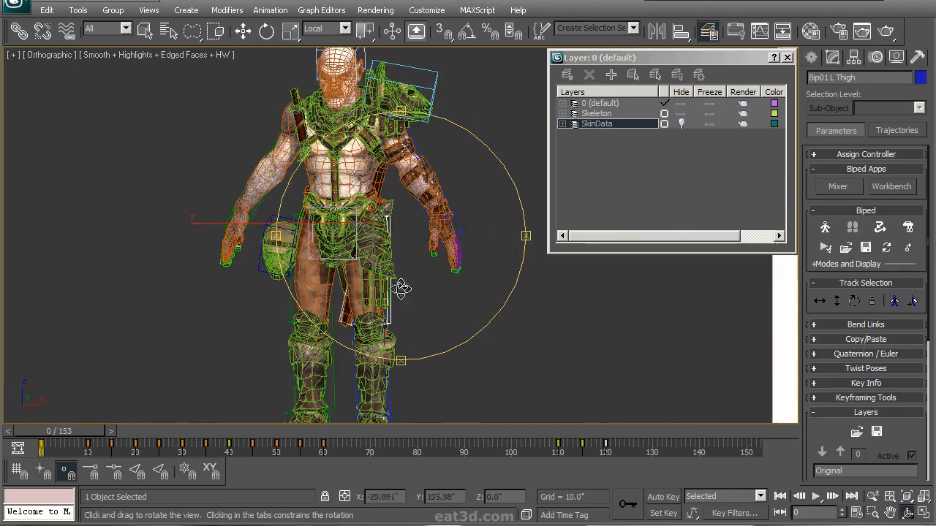
{"action": "left_click_drag", "start_coordinate": [422, 299], "coordinate": [235, 381]}
{"action": "left_click_drag", "start_coordinate": [71, 433], "coordinate": [189, 410]}
{"action": "key", "text": "F4"}
Step: Scrub through the animation and examine the skin deformation of the body and armor from the front and back
{"action": "middle_click_drag", "start_coordinate": [426, 251], "coordinate": [351, 257], "text": "alt"}
{"action": "left_click_drag", "start_coordinate": [204, 429], "coordinate": [312, 423]}
{"action": "middle_click_drag", "start_coordinate": [388, 242], "coordinate": [309, 274], "text": "alt"}
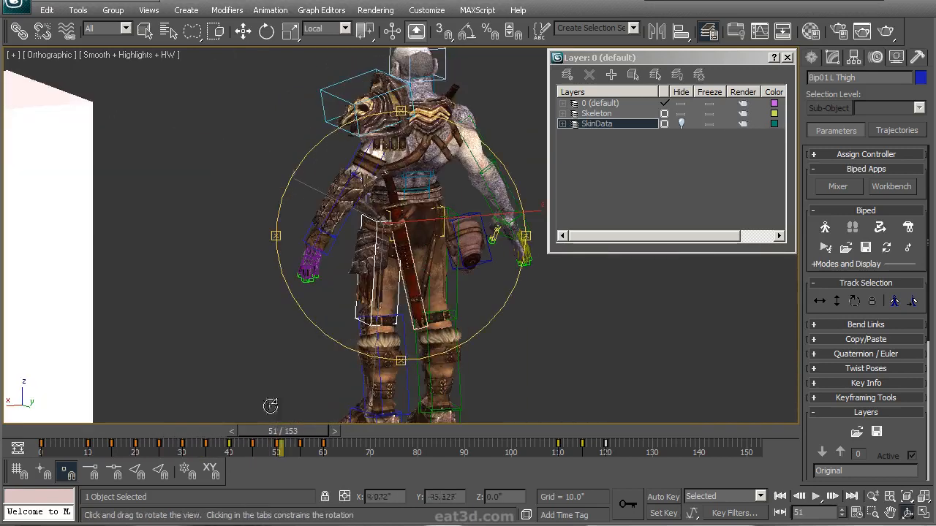
{"action": "left_click_drag", "start_coordinate": [296, 432], "coordinate": [209, 451]}
{"action": "middle_click_drag", "start_coordinate": [463, 308], "coordinate": [337, 286], "text": "alt"}
{"action": "left_click_drag", "start_coordinate": [241, 431], "coordinate": [146, 431]}
{"action": "middle_click_drag", "start_coordinate": [439, 299], "coordinate": [289, 298], "text": "alt"}
{"action": "left_click_drag", "start_coordinate": [146, 433], "coordinate": [110, 435]}
{"action": "middle_click_drag", "start_coordinate": [325, 290], "coordinate": [295, 285], "text": "alt"}
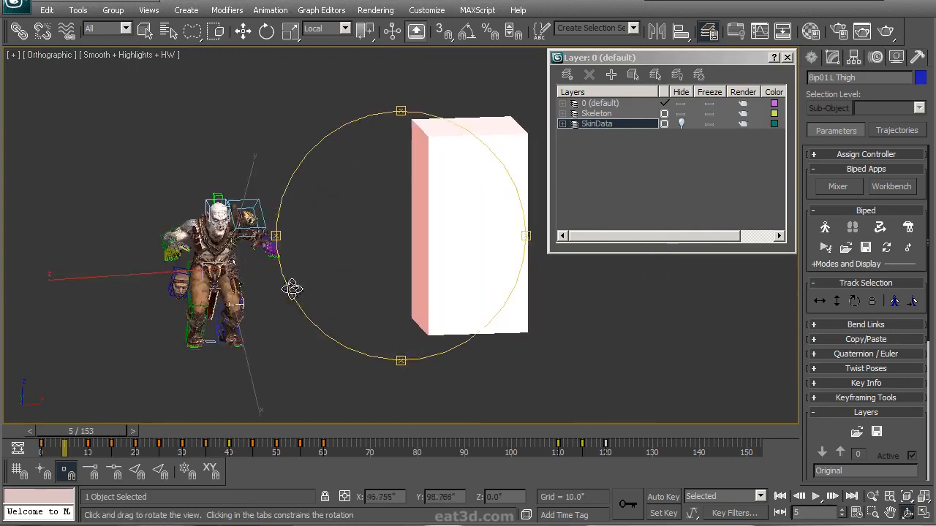
{"action": "left_click_drag", "start_coordinate": [112, 431], "coordinate": [129, 420]}
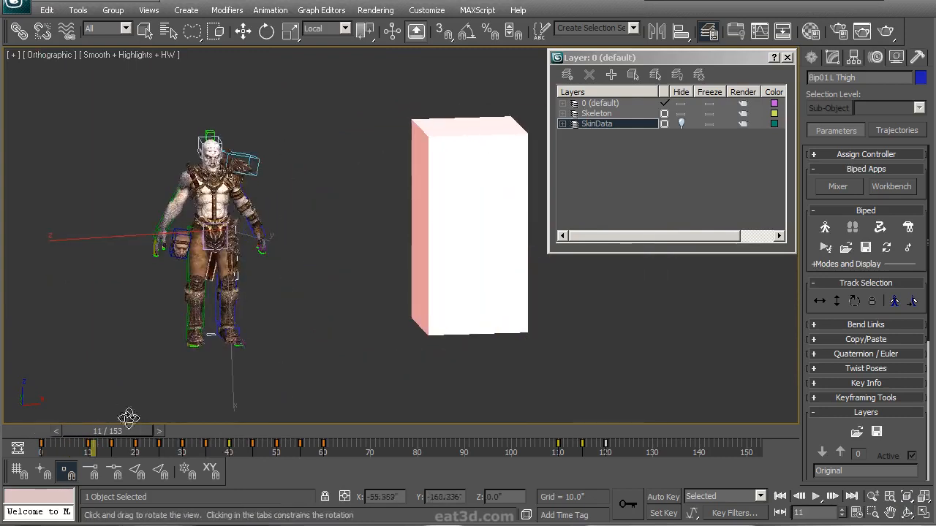
{"action": "middle_click_drag", "start_coordinate": [351, 300], "coordinate": [339, 295], "text": "alt"}
Step: Select the white reference box beside the character, check its dimension parameters against the character's height, and delete the box
{"action": "key", "text": "e"}
{"action": "left_click", "coordinate": [431, 292]}
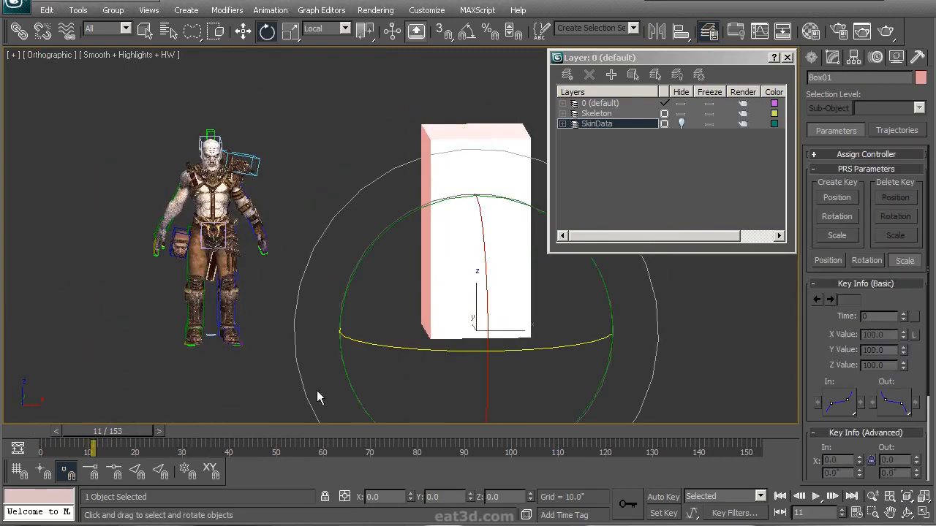
{"action": "left_click", "coordinate": [832, 57]}
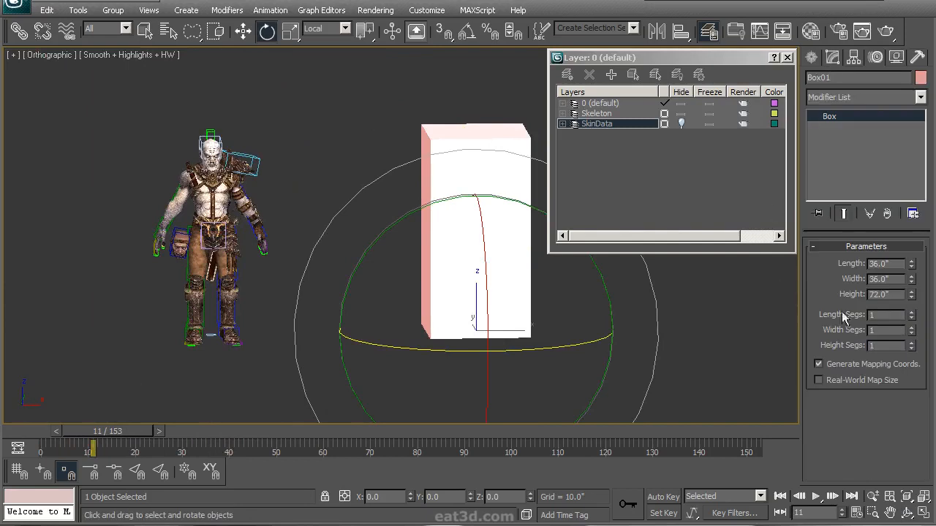
{"action": "middle_click_drag", "start_coordinate": [405, 295], "coordinate": [399, 275]}
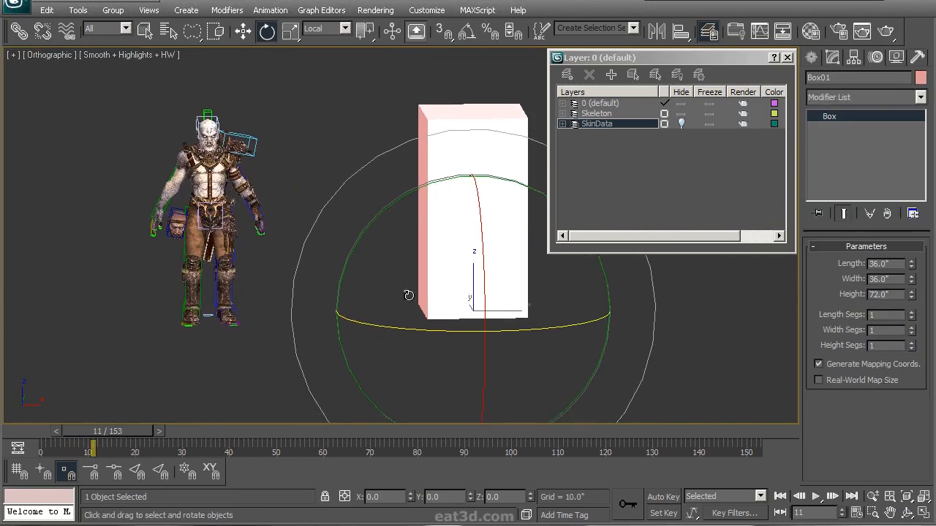
{"action": "key", "text": "ctrl+r"}
{"action": "mouse_move", "coordinate": [440, 254]}
{"action": "left_mouse_down"}
{"action": "mouse_move", "coordinate": [416, 257]}
{"action": "mouse_move", "coordinate": [407, 274]}
{"action": "mouse_move", "coordinate": [418, 253]}
{"action": "mouse_move", "coordinate": [446, 264]}
{"action": "mouse_move", "coordinate": [436, 263]}
{"action": "left_mouse_up"}
{"action": "right_click", "coordinate": [437, 263]}
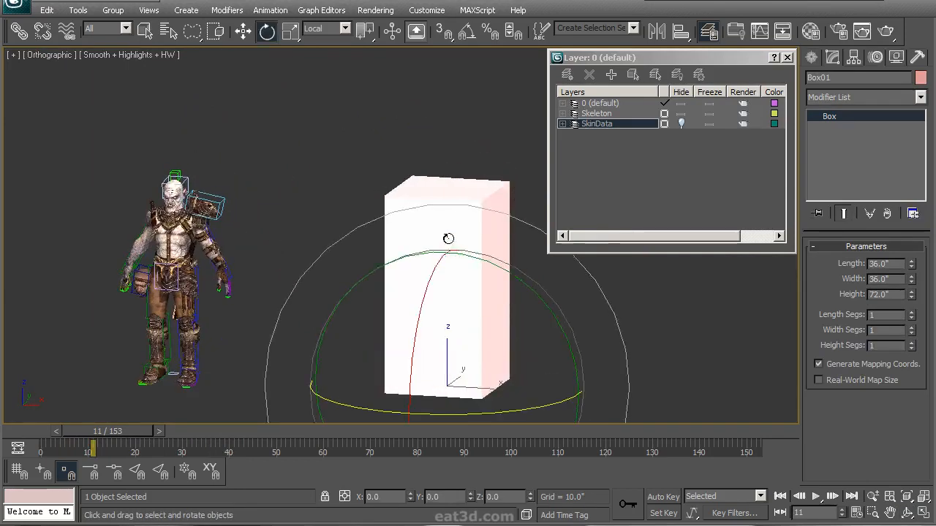
{"action": "key", "text": "Delete"}
Step: Select the left thigh bone of the biped again
{"action": "middle_click_drag", "start_coordinate": [334, 286], "coordinate": [536, 246]}
{"action": "scroll", "coordinate": [444, 270], "scroll_direction": "up", "scroll_amount": 3}
{"action": "left_click", "coordinate": [402, 260]}
{"action": "middle_click_drag", "start_coordinate": [437, 319], "coordinate": [417, 277]}
{"action": "scroll", "coordinate": [418, 276], "scroll_direction": "down", "scroll_amount": 2}
Step: Scrub the animation to frame 70 and beyond, examining the resized character's skinning from several angles
{"action": "key", "text": "ctrl+r"}
{"action": "left_click_drag", "start_coordinate": [441, 269], "coordinate": [512, 247]}
{"action": "scroll", "coordinate": [409, 244], "scroll_direction": "up", "scroll_amount": 5}
{"action": "scroll", "coordinate": [364, 256], "scroll_direction": "down", "scroll_amount": 3}
{"action": "left_click_drag", "start_coordinate": [134, 431], "coordinate": [400, 426]}
{"action": "key", "text": "ctrl+r"}
{"action": "left_click_drag", "start_coordinate": [414, 278], "coordinate": [438, 278]}
{"action": "scroll", "coordinate": [439, 278], "scroll_direction": "down", "scroll_amount": 2}
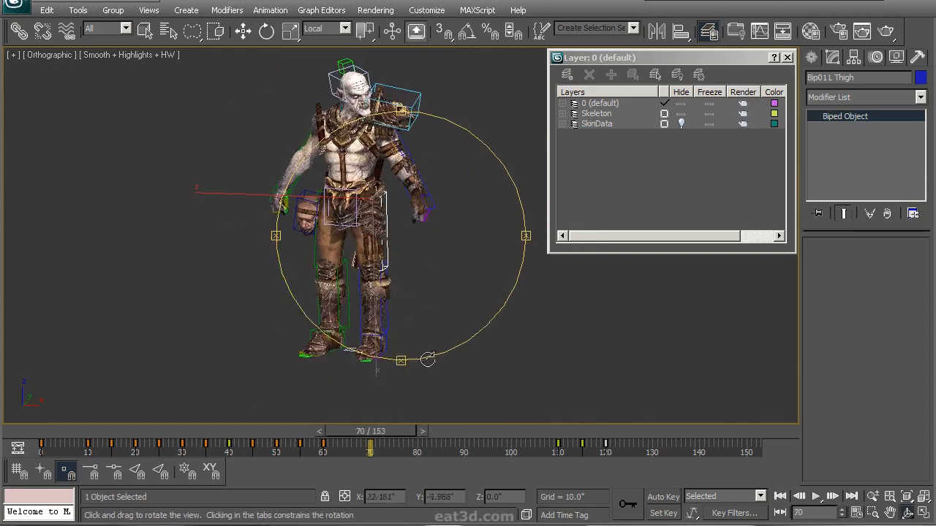
{"action": "left_click_drag", "start_coordinate": [402, 434], "coordinate": [559, 442]}
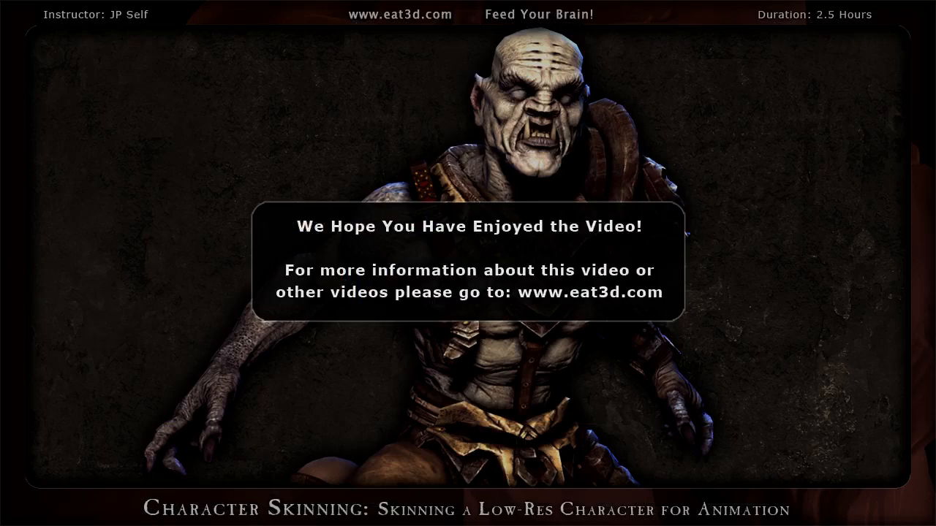